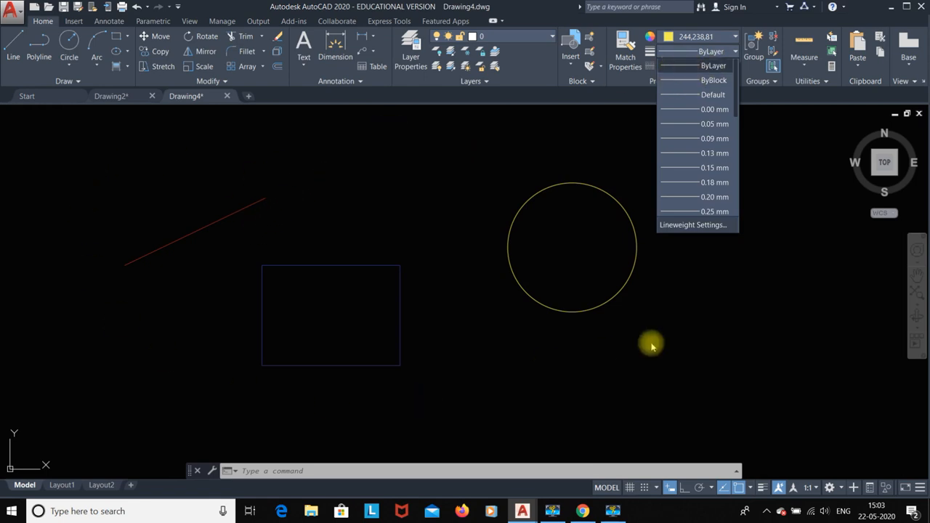
pyautogui.scroll(-1, 661, 207)
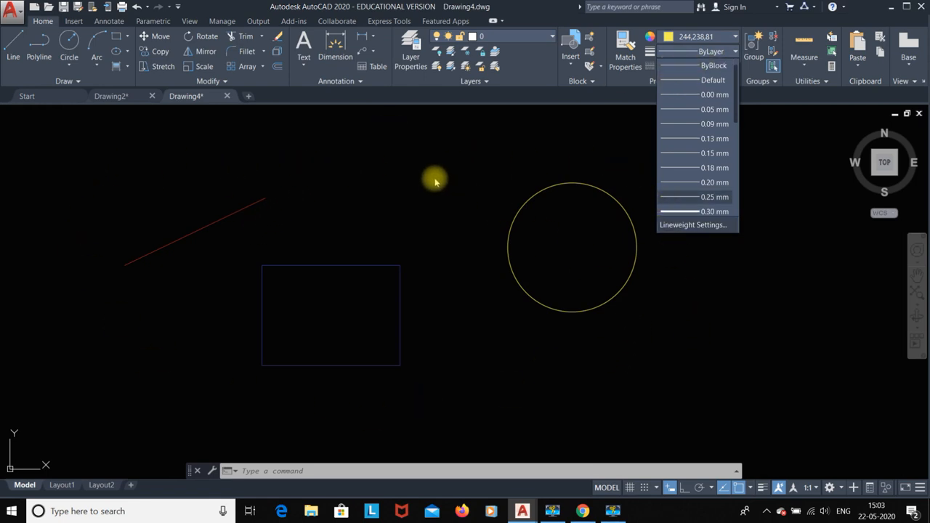
pyautogui.press('Escape')
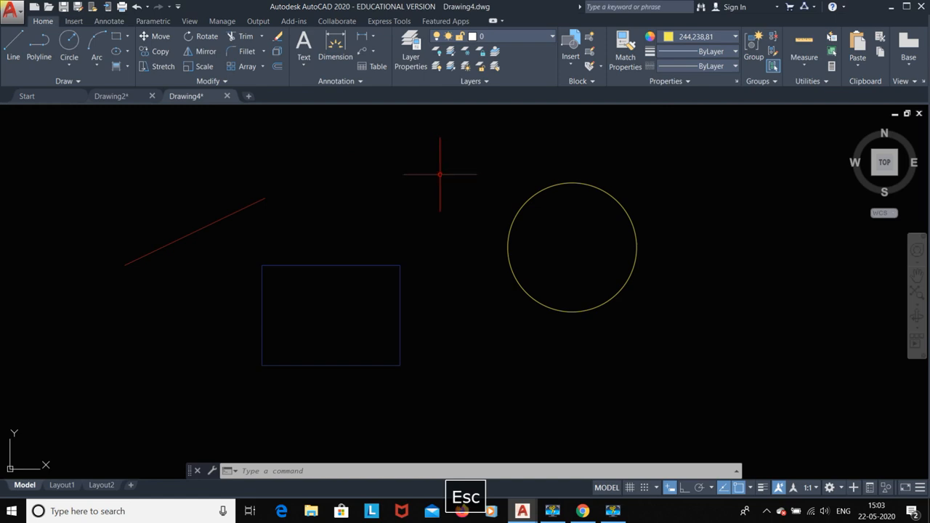
# - Apply Set to ByLayer to the red line, changing ByBlock to ByLayer and including blocks
pyautogui.click(192, 81)
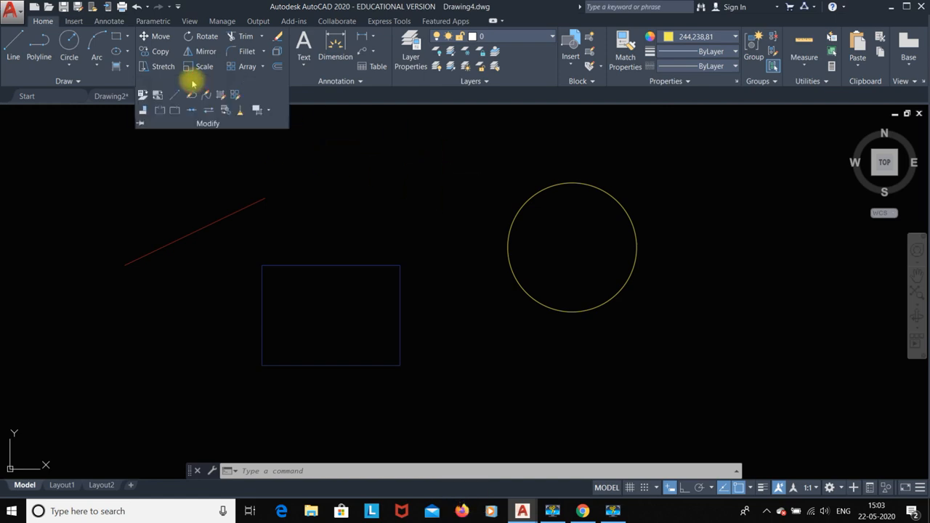
pyautogui.click(143, 95)
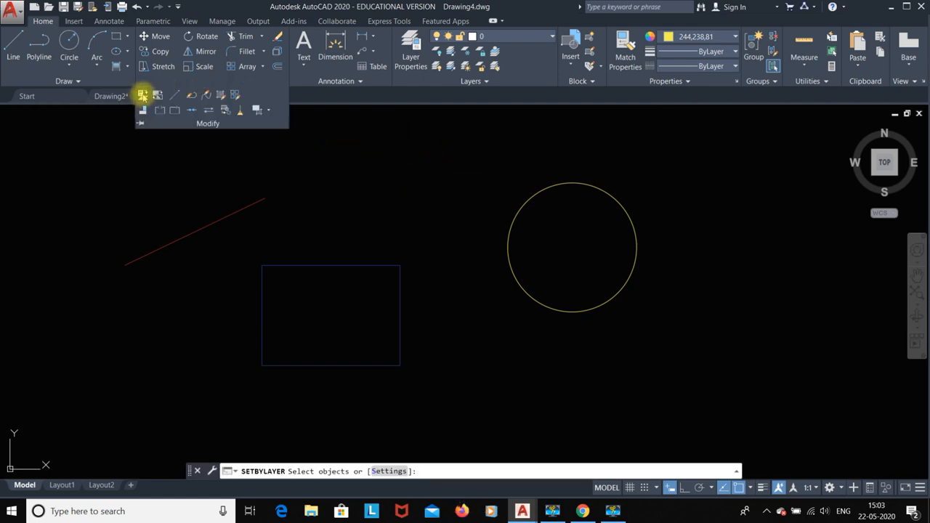
pyautogui.click(193, 231)
pyautogui.press('Return')
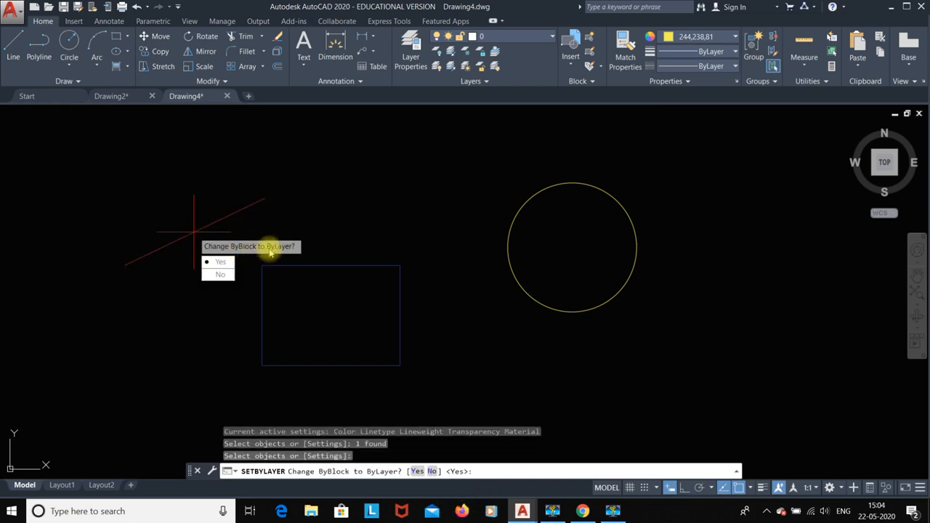
pyautogui.click(218, 263)
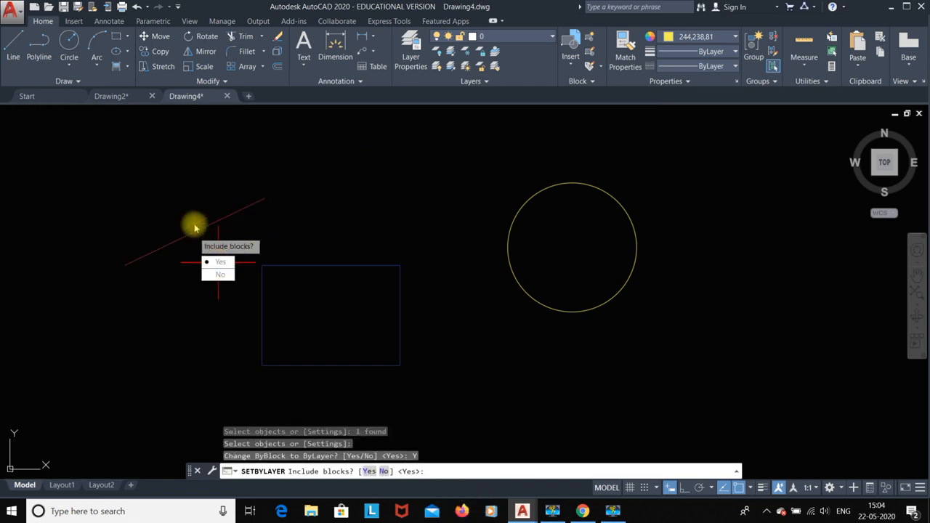
pyautogui.click(219, 262)
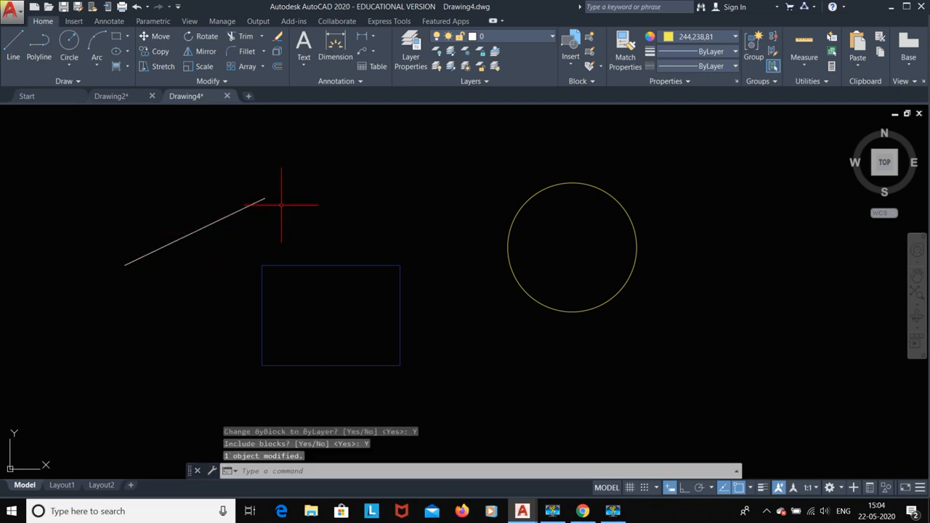
# - Apply Set to ByLayer to the blue rectangle, answering Yes to changing ByBlock and to including blocks
pyautogui.click(351, 266)
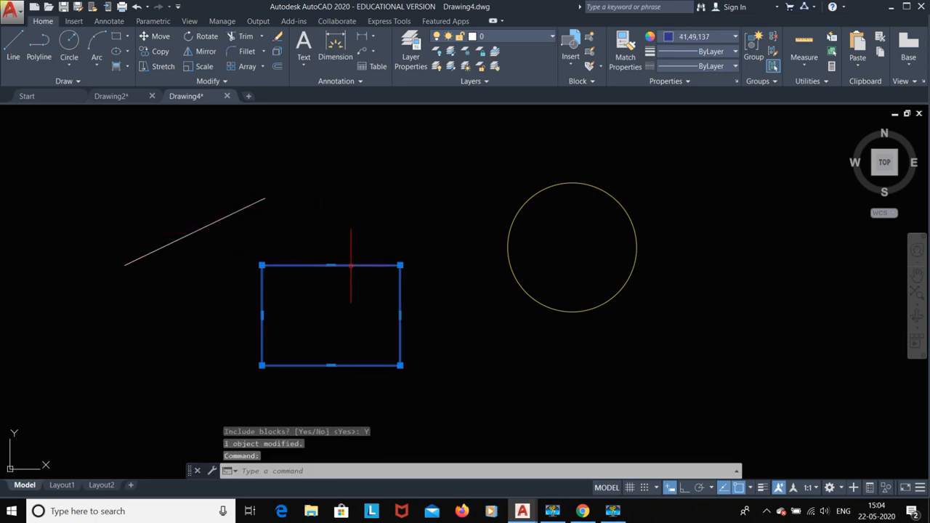
pyautogui.press('Escape')
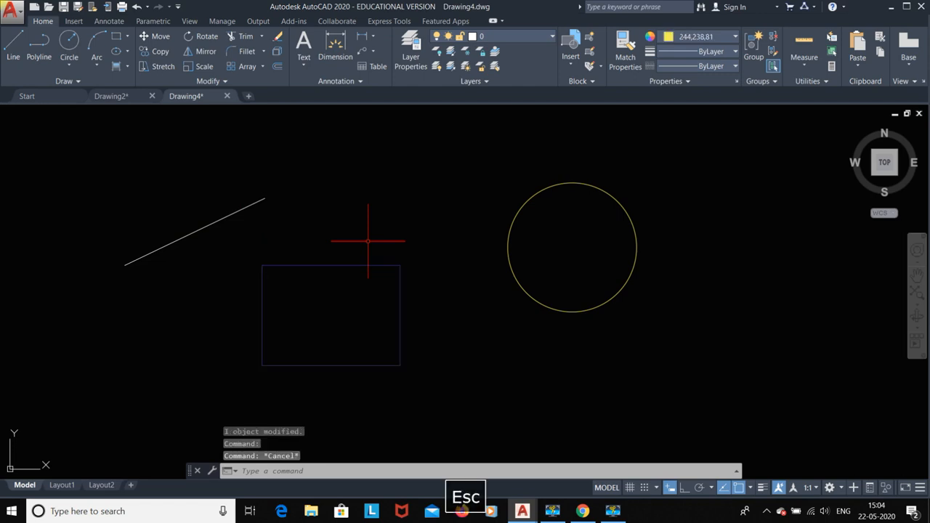
pyautogui.click(162, 78)
pyautogui.click(143, 100)
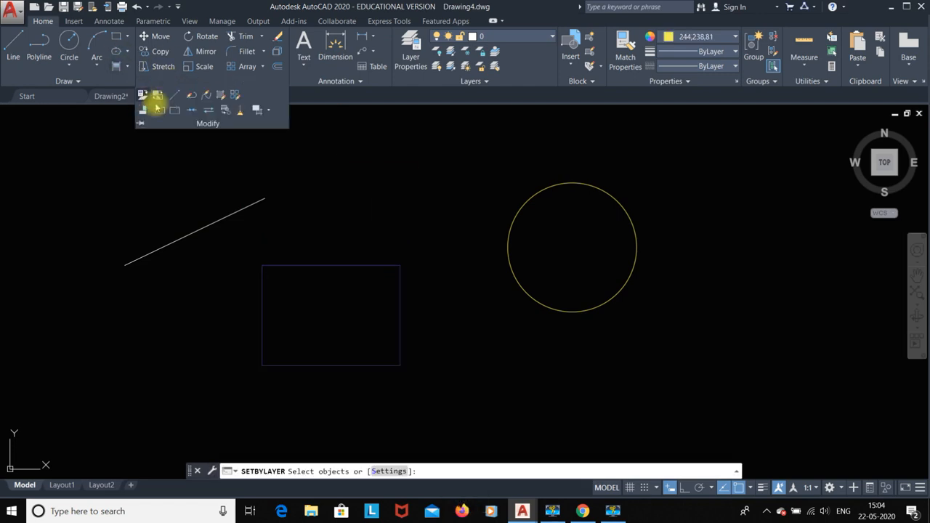
pyautogui.click(356, 266)
pyautogui.press('Return')
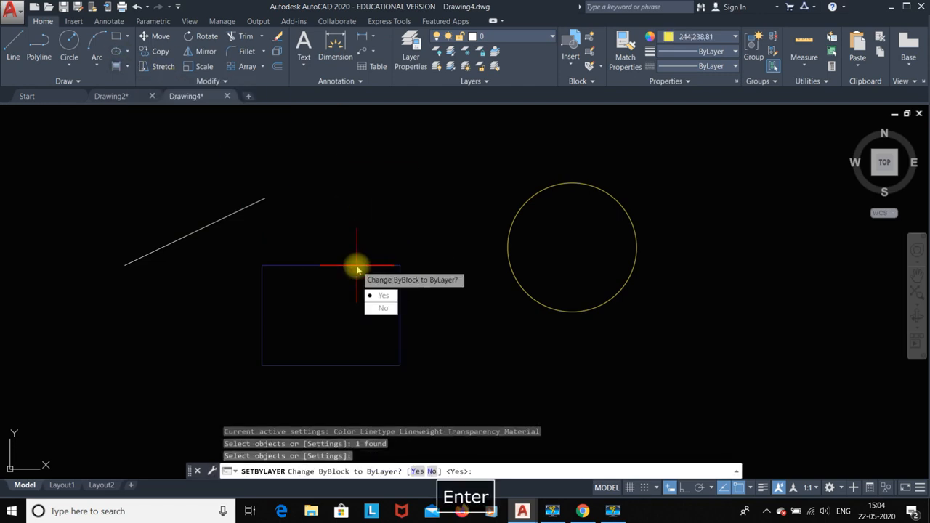
pyautogui.click(382, 295)
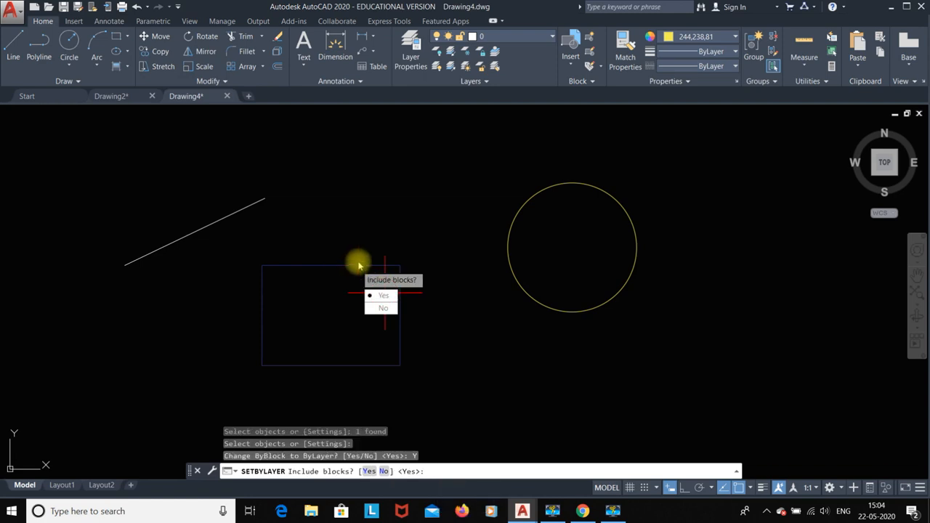
pyautogui.click(386, 295)
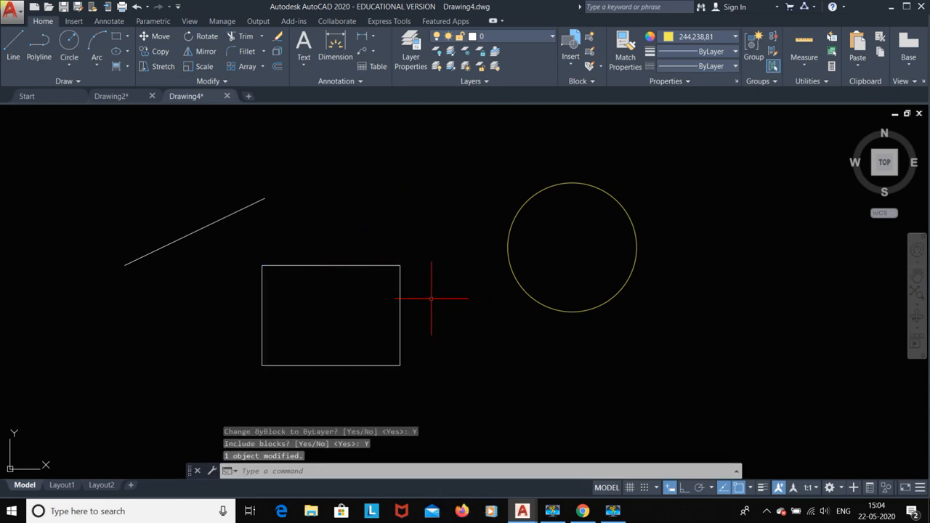
# - Reset the yellow circle's properties with Set to ByLayer, accepting both the ByBlock change and block inclusion
pyautogui.click(527, 195)
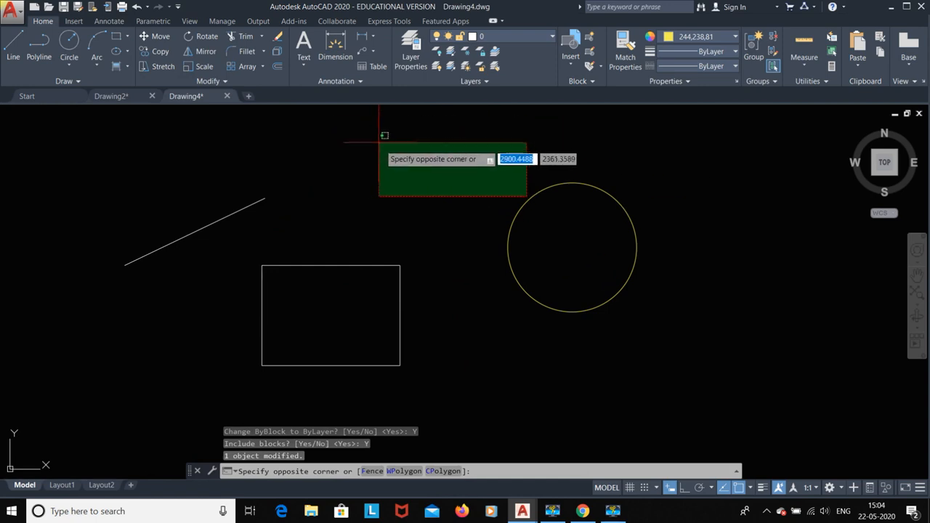
pyautogui.press('Escape')
pyautogui.click(211, 80)
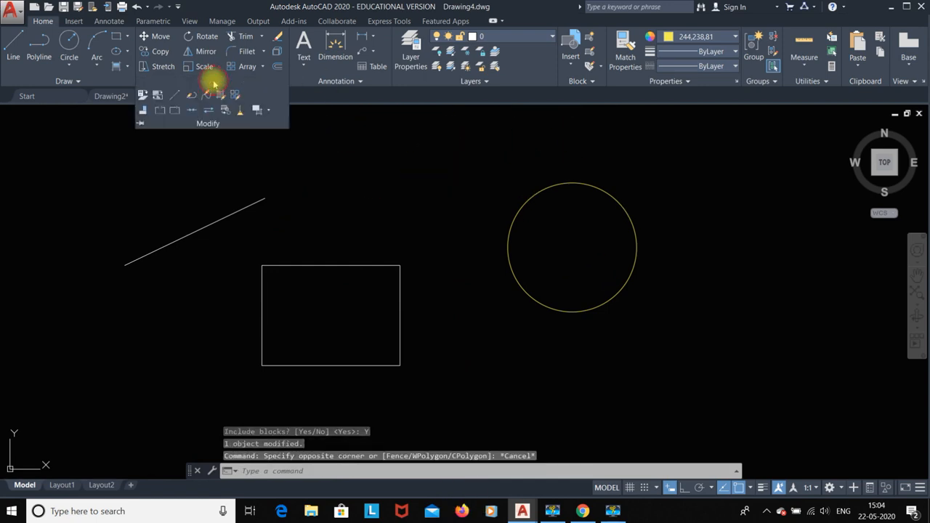
pyautogui.click(143, 95)
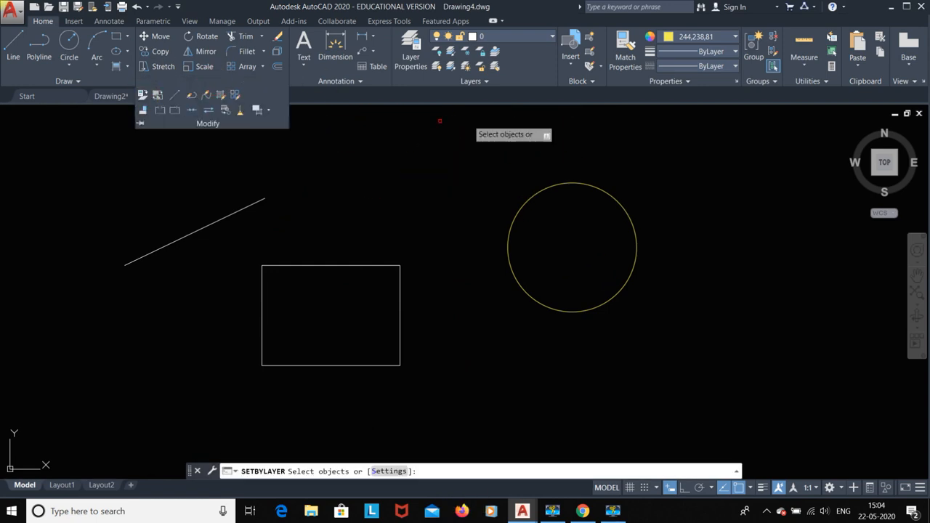
pyautogui.click(531, 194)
pyautogui.press('Return')
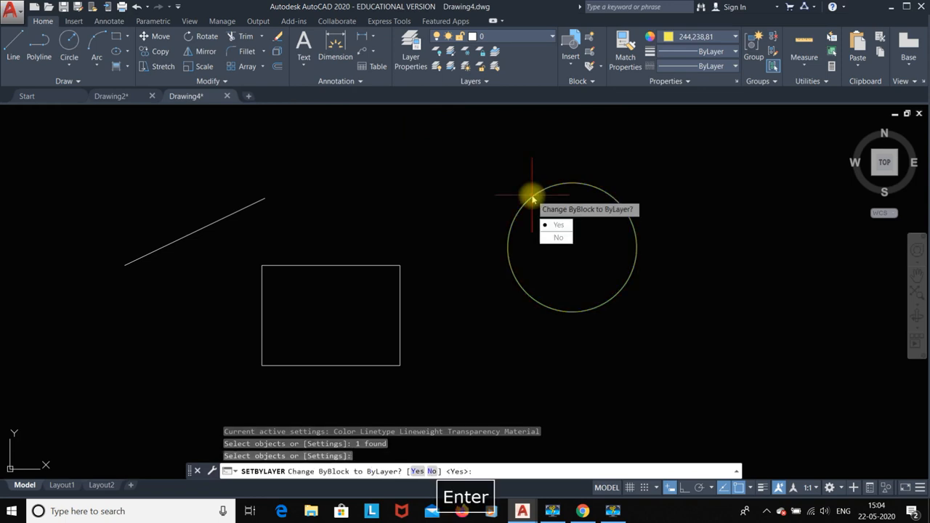
pyautogui.write('y')
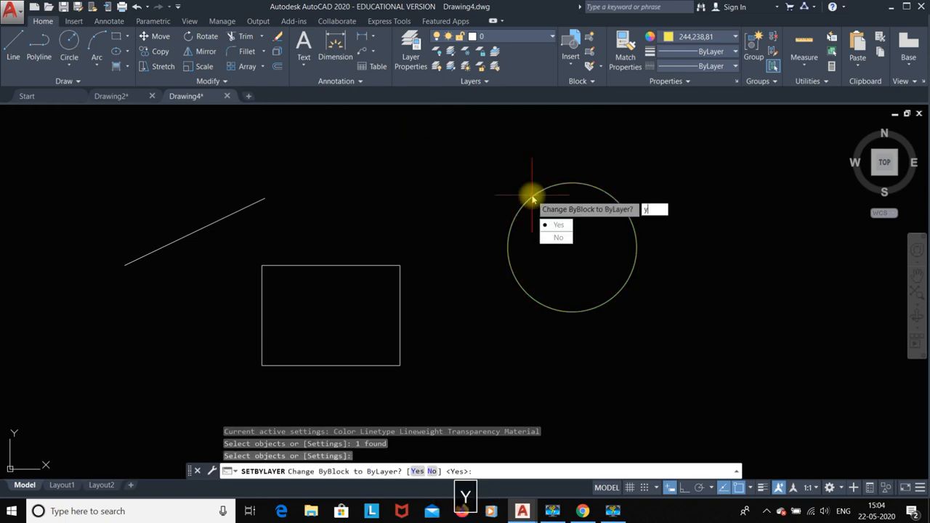
pyautogui.press('Return')
pyautogui.write('y')
pyautogui.press('Return')
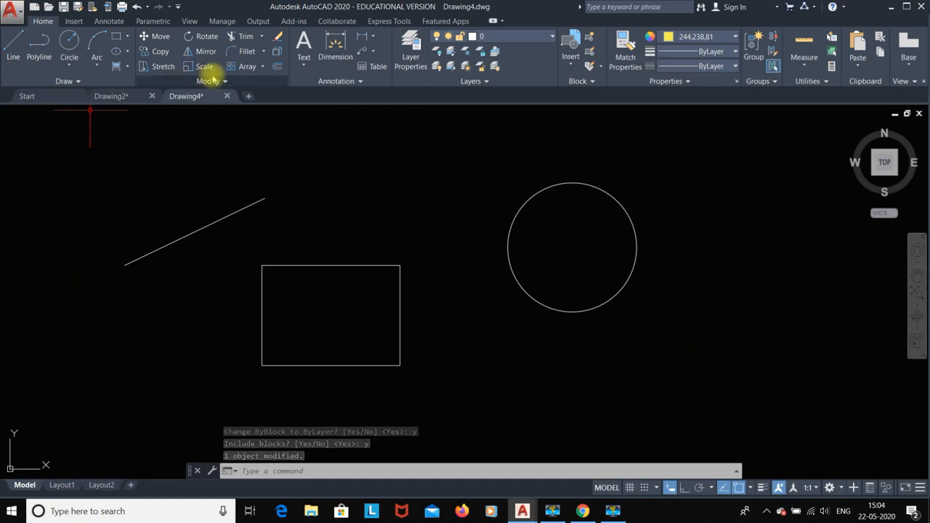
# - View Layout1 of the current drawing, create a new drawing and open its Layout1
pyautogui.click(191, 80)
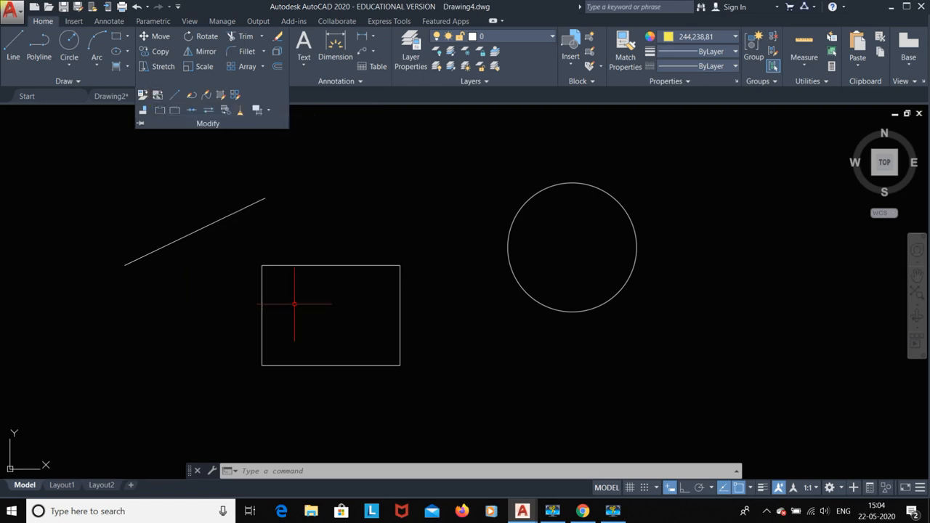
pyautogui.click(65, 486)
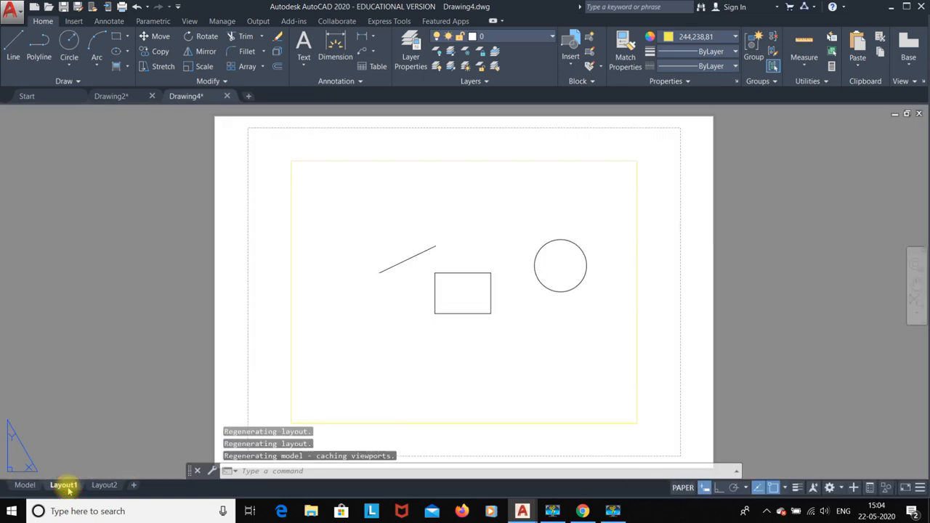
pyautogui.click(249, 97)
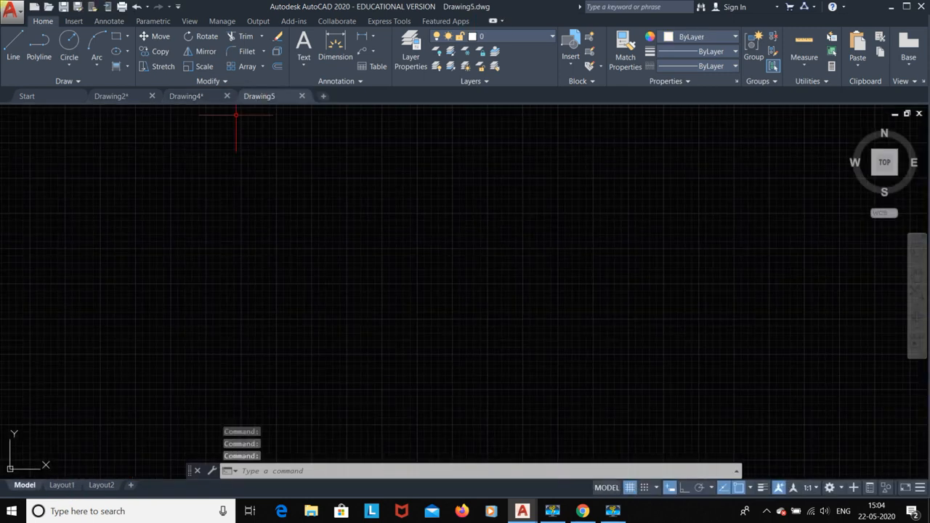
pyautogui.click(64, 486)
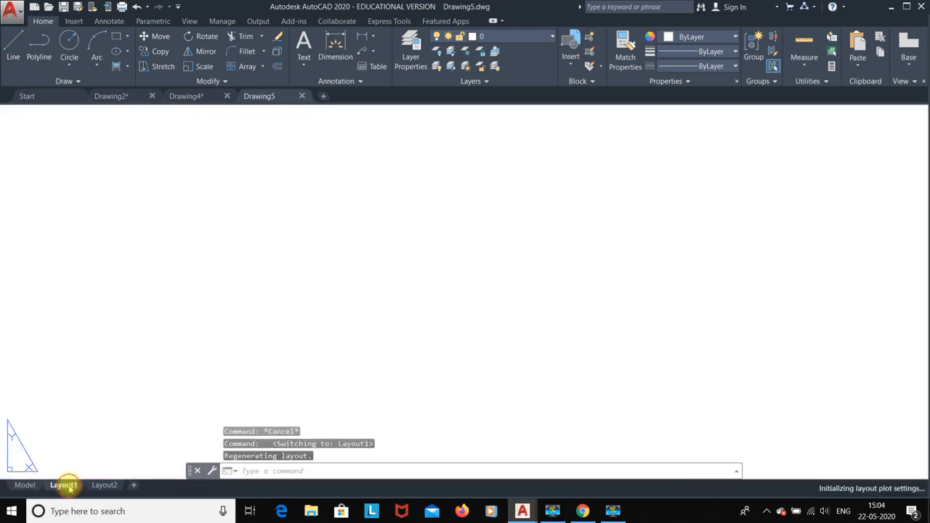
# - Draw a rectangle in paper space over the viewport's lower middle and a circle near its upper-left corner
pyautogui.click(115, 36)
pyautogui.click(438, 280)
pyautogui.click(580, 352)
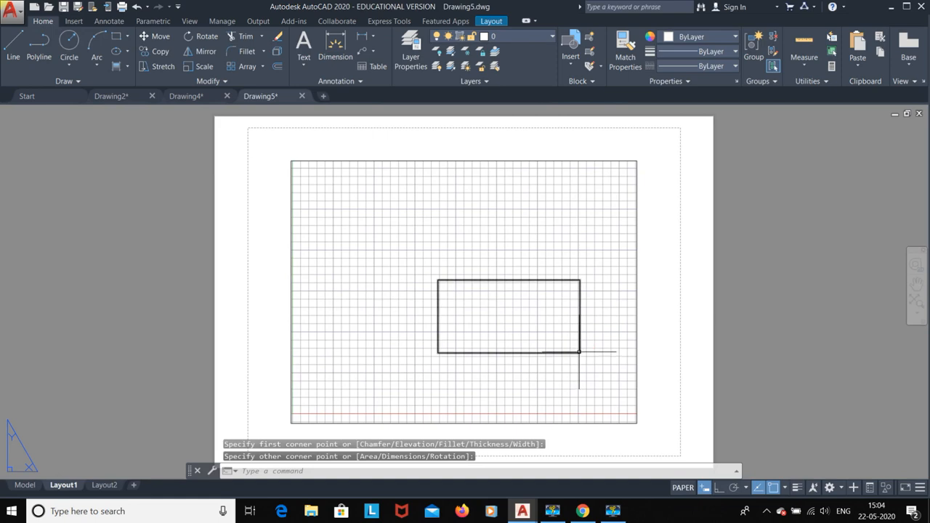
pyautogui.click(69, 39)
pyautogui.click(366, 244)
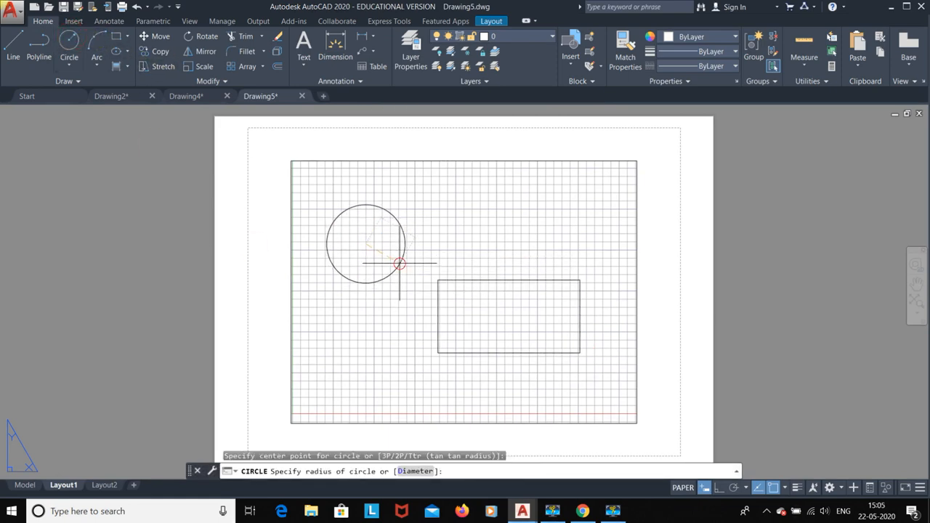
pyautogui.click(400, 263)
pyautogui.press('Escape')
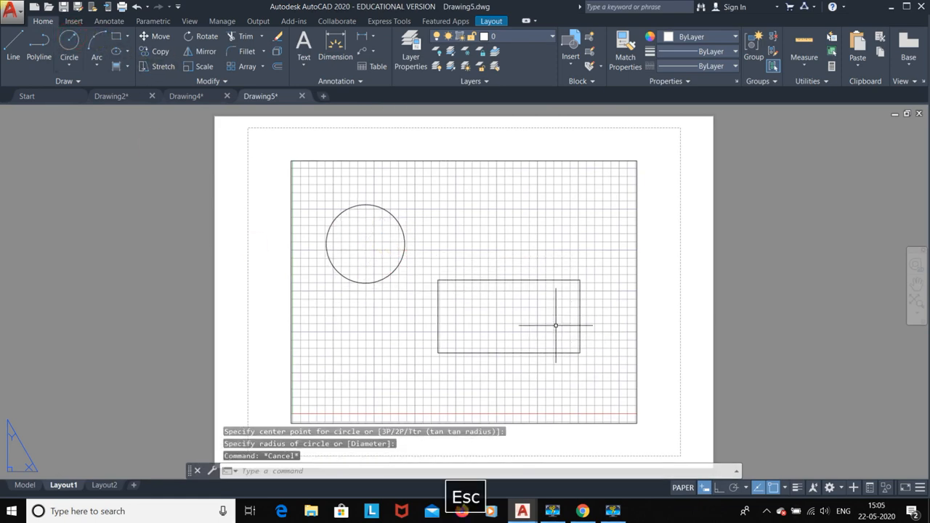
# - Examine how the circle and rectangle scale with the sheet when zooming in paper space
pyautogui.scroll(4, 524, 306)
pyautogui.scroll(-2, 524, 306)
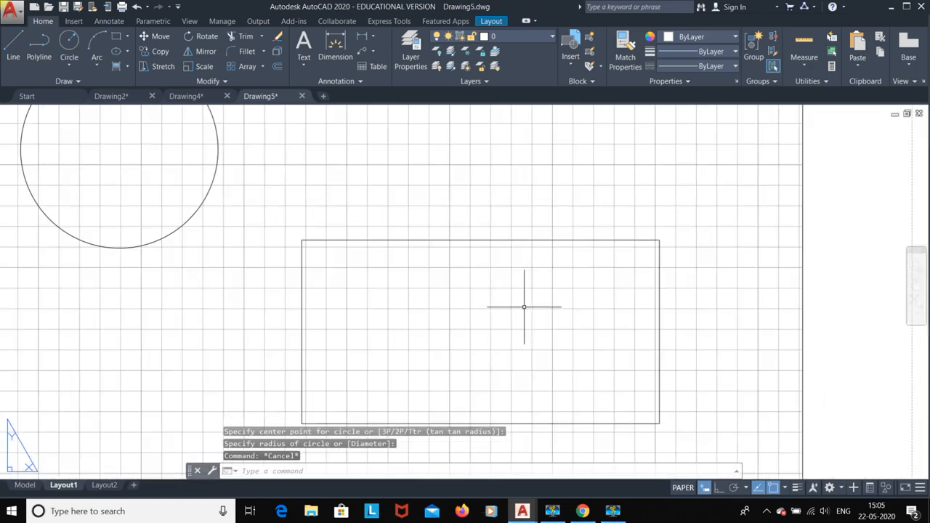
pyautogui.scroll(-2, 524, 307)
pyautogui.scroll(2, 524, 306)
pyautogui.scroll(-2, 524, 307)
pyautogui.scroll(2, 524, 307)
pyautogui.scroll(-2, 495, 297)
pyautogui.scroll(2, 385, 297)
pyautogui.scroll(-2, 387, 282)
pyautogui.scroll(3, 387, 282)
pyautogui.scroll(-3, 386, 282)
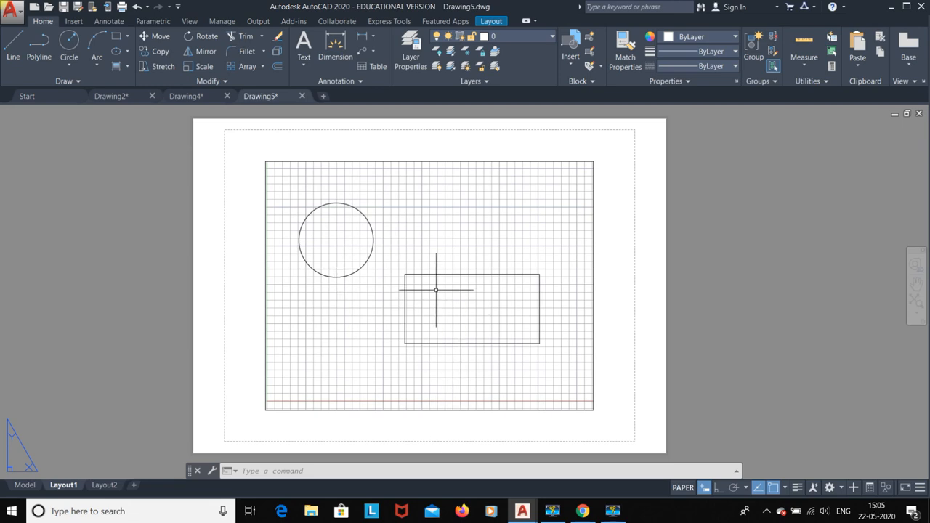
# - Transfer the circle from paper space to model space with the Change Space command
pyautogui.click(207, 81)
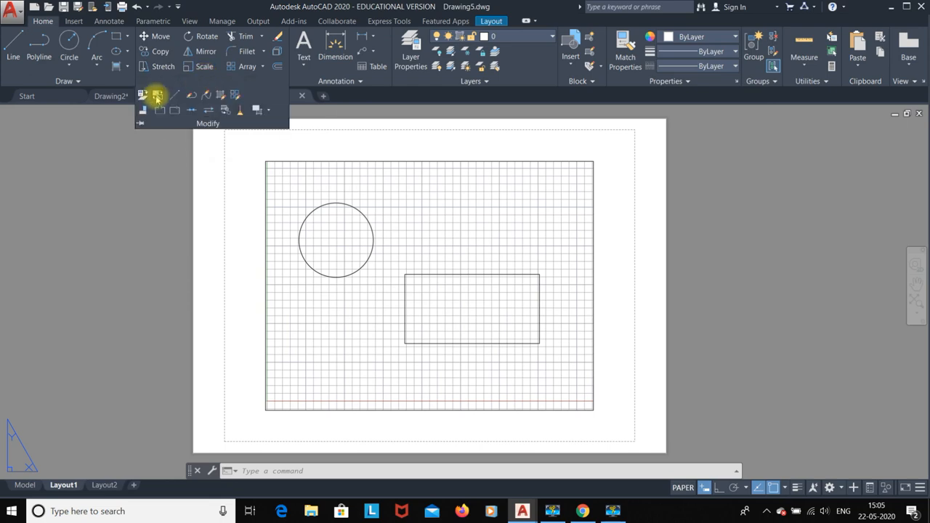
pyautogui.click(157, 96)
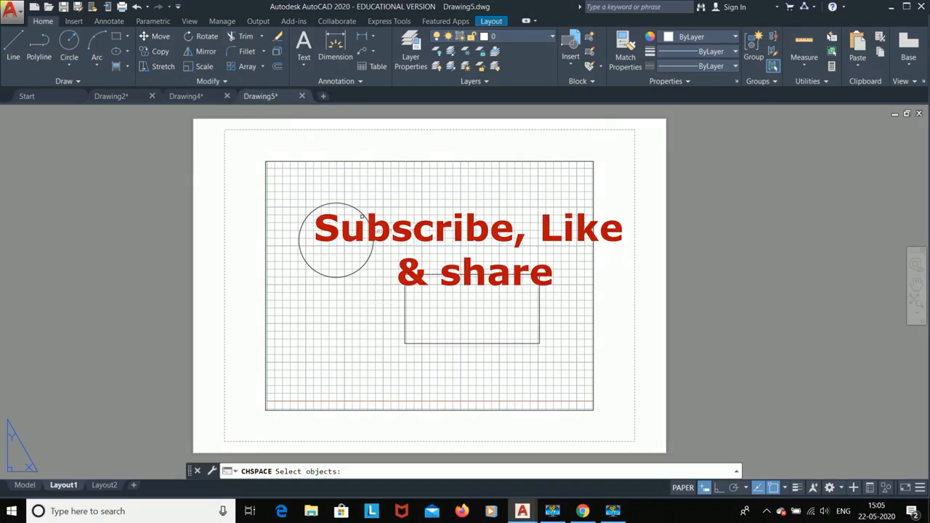
pyautogui.click(362, 213)
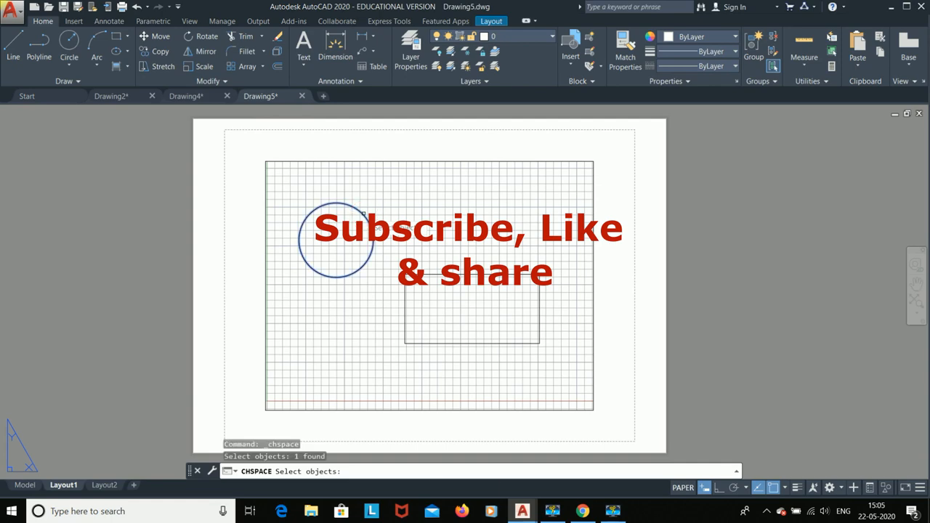
pyautogui.press('Return')
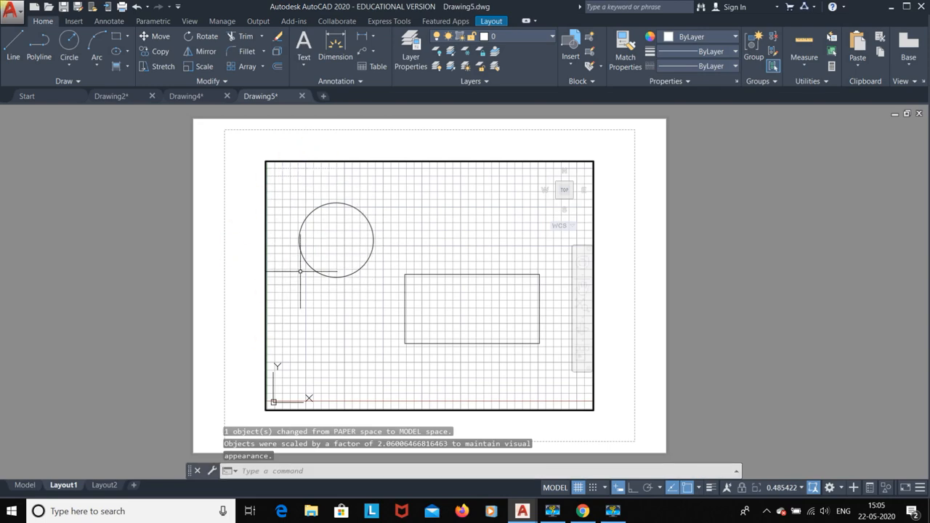
# - Compare how the circle and the rectangle respond to zooming and panning inside the active viewport
pyautogui.scroll(5, 350, 257)
pyautogui.scroll(-3, 351, 257)
pyautogui.scroll(1, 351, 257)
pyautogui.scroll(1, 351, 257)
pyautogui.scroll(-5, 351, 257)
pyautogui.scroll(1, 351, 257)
pyautogui.scroll(6, 351, 257)
pyautogui.scroll(-4, 353, 258)
pyautogui.scroll(-2, 384, 262)
pyautogui.scroll(-2, 384, 261)
pyautogui.scroll(5, 384, 261)
pyautogui.scroll(-2, 384, 261)
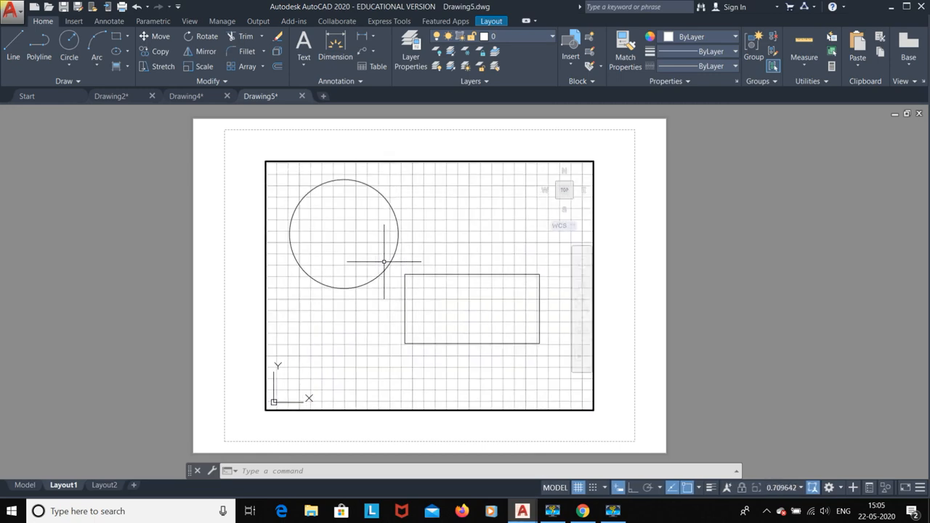
pyautogui.scroll(-4, 387, 260)
pyautogui.scroll(8, 389, 261)
pyautogui.scroll(-4, 389, 263)
pyautogui.scroll(-4, 378, 260)
pyautogui.scroll(9, 370, 254)
pyautogui.scroll(-2, 380, 250)
pyautogui.scroll(-3, 375, 247)
pyautogui.scroll(2, 363, 243)
pyautogui.moveTo(354, 239); pyautogui.dragTo(372, 218, button='middle')
pyautogui.press('Escape')
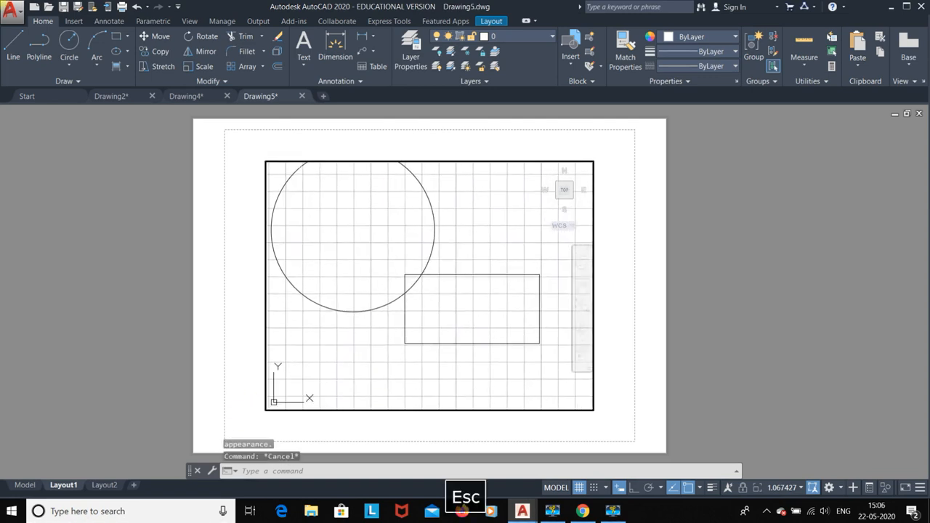
# - Switch to the model space of Drawing4 and erase its line, rectangle and circle
pyautogui.click(25, 485)
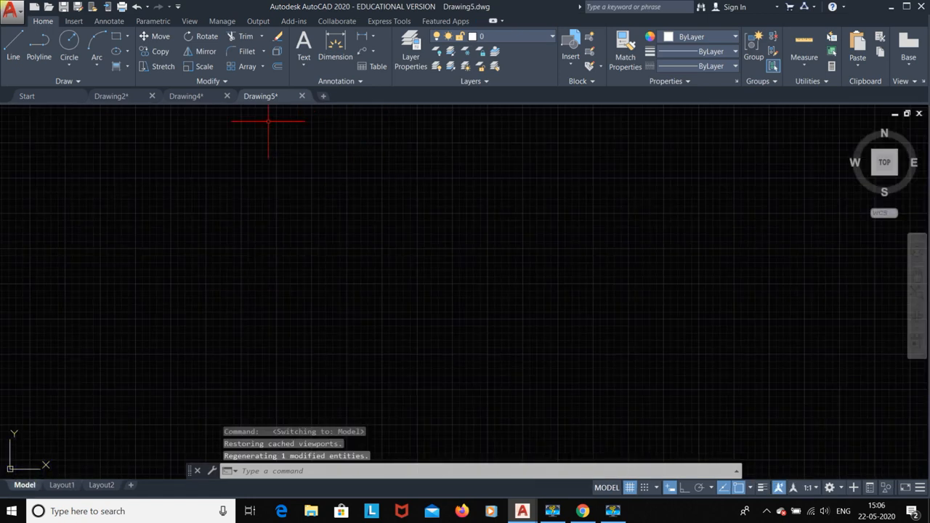
pyautogui.click(195, 95)
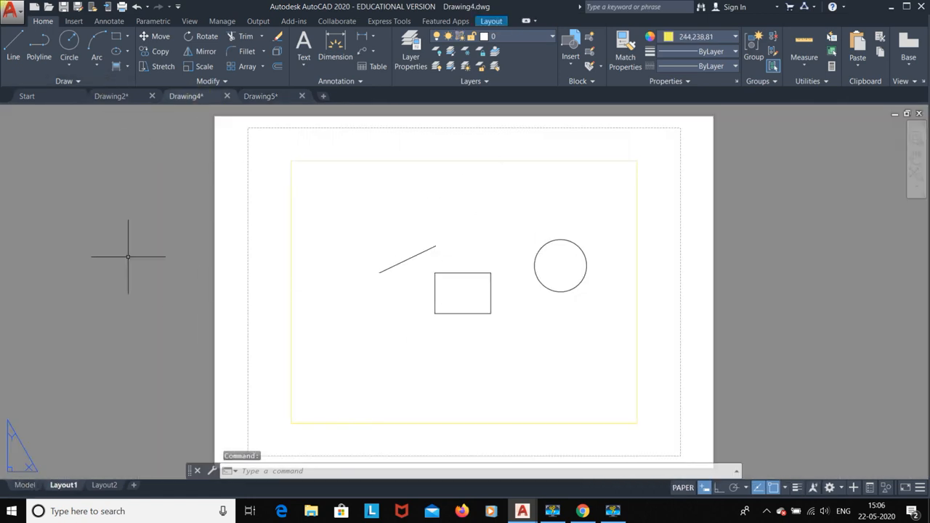
pyautogui.click(27, 484)
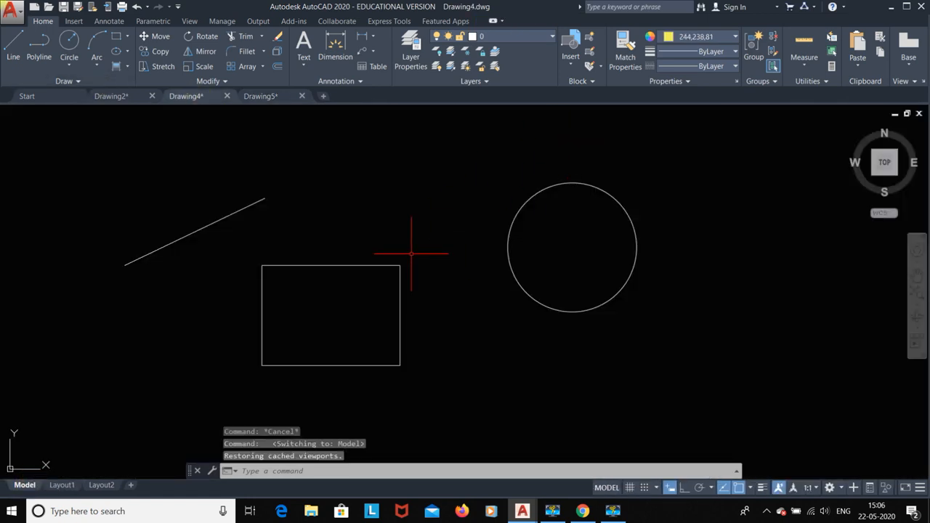
pyautogui.hotkey('ctrl', 'a')
pyautogui.press('Delete')
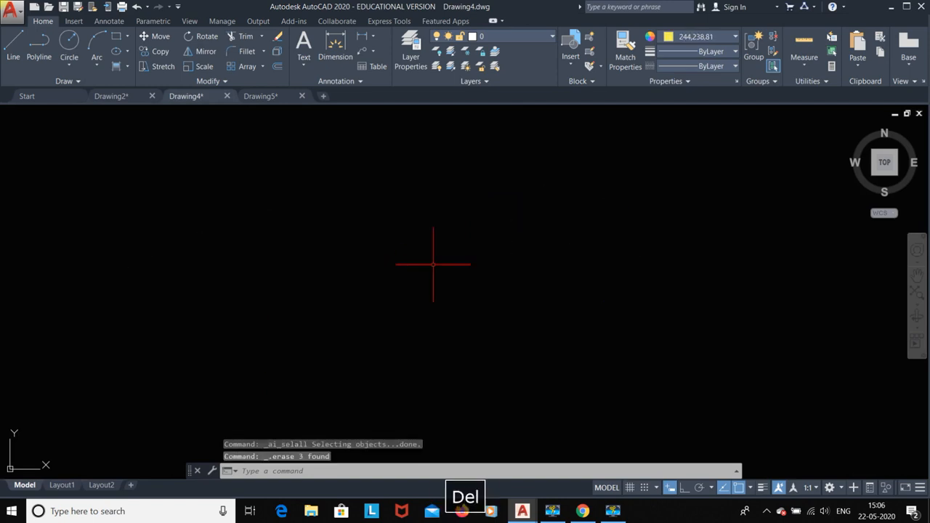
pyautogui.click(208, 82)
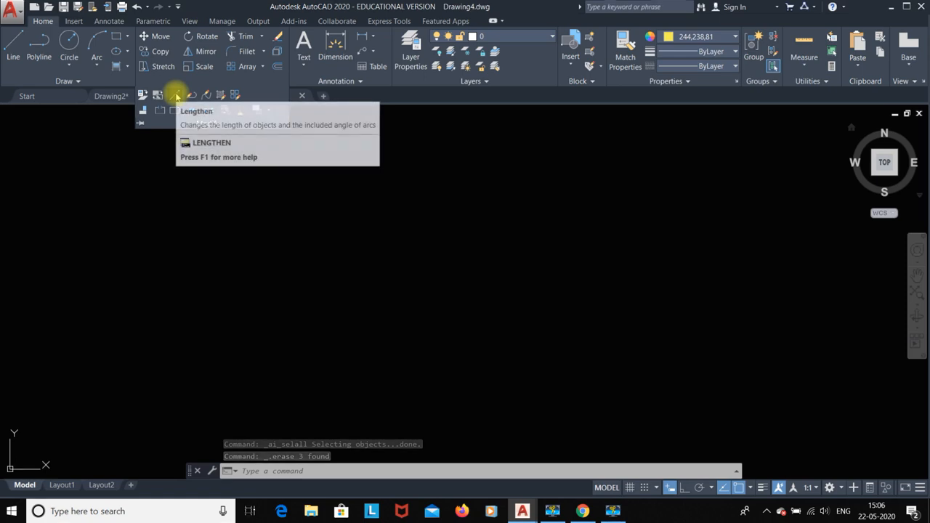
pyautogui.click(14, 48)
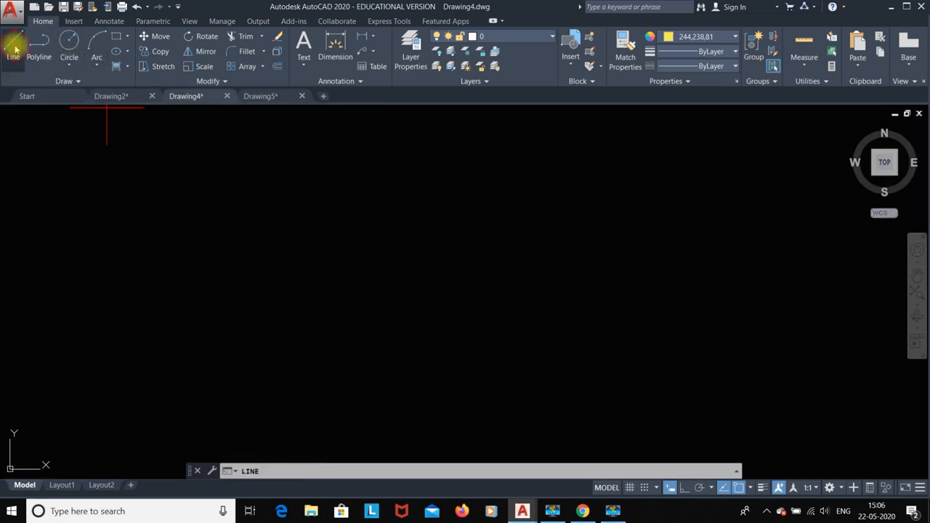
pyautogui.click(145, 226)
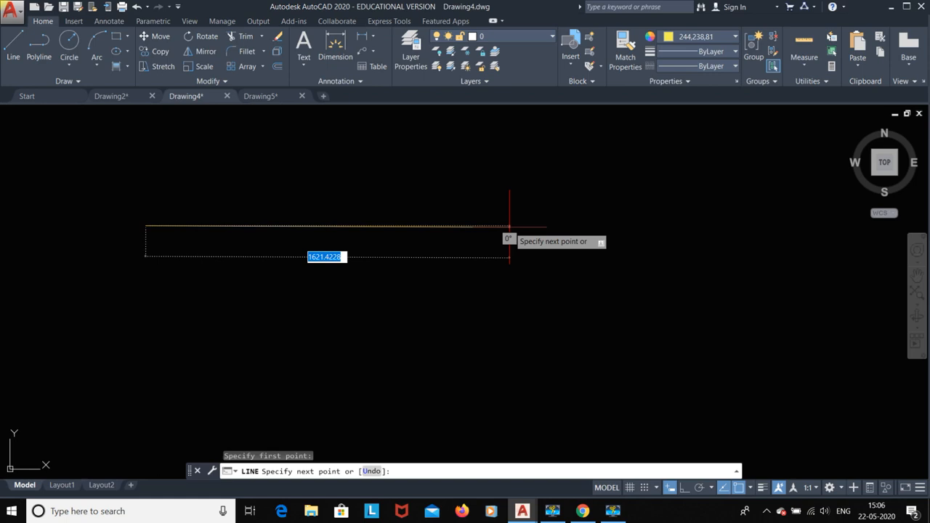
pyautogui.press('Escape')
pyautogui.press('Escape')
# - Reset the view to the origin and draw a horizontal line 3 units long in model space
pyautogui.click(888, 163)
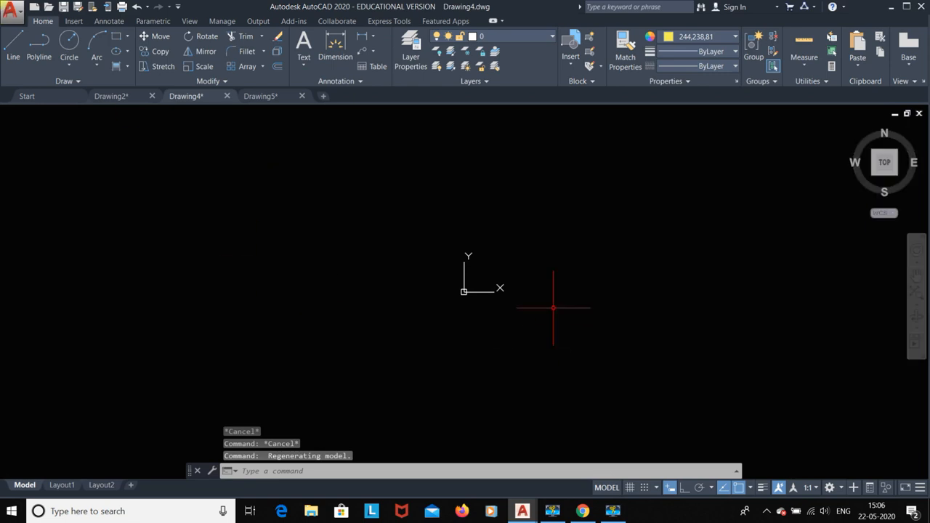
pyautogui.moveTo(602, 251); pyautogui.dragTo(217, 429, button='middle')
pyautogui.moveTo(148, 430); pyautogui.dragTo(191, 412, button='middle')
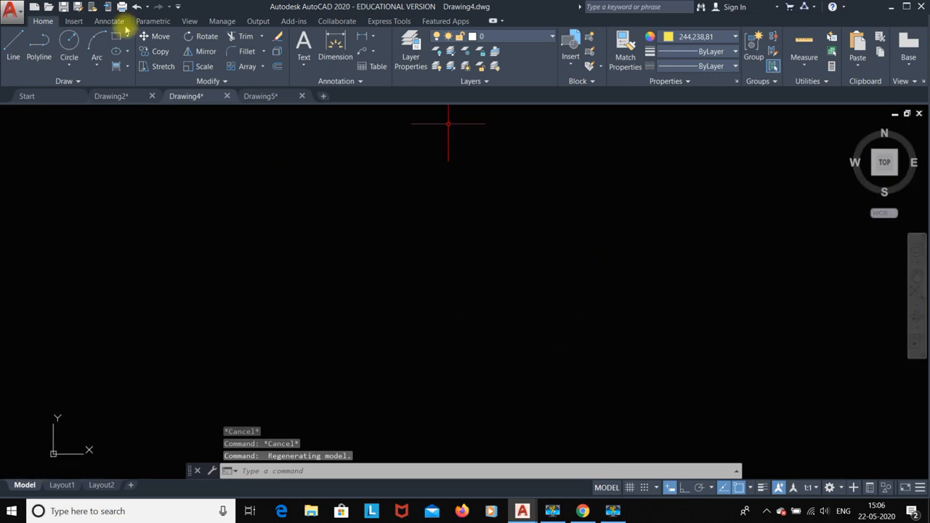
pyautogui.click(11, 45)
pyautogui.click(155, 222)
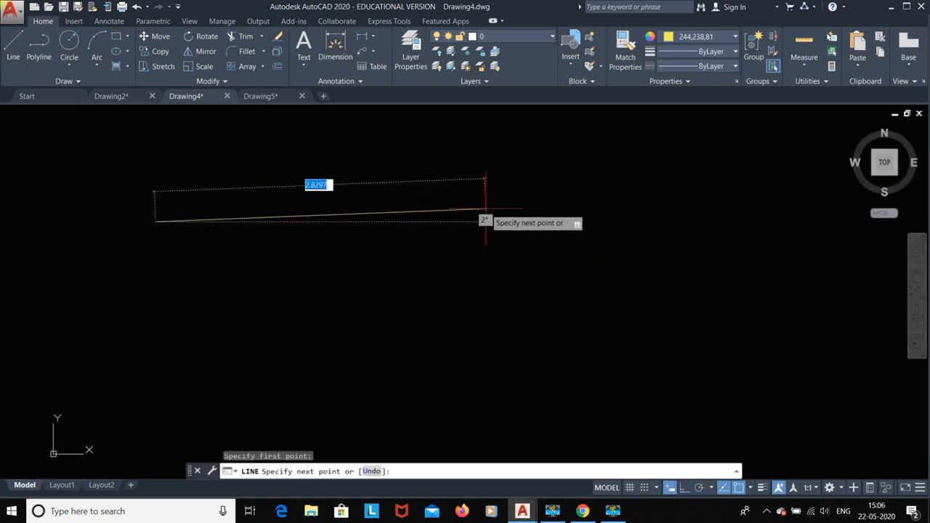
pyautogui.write('3')
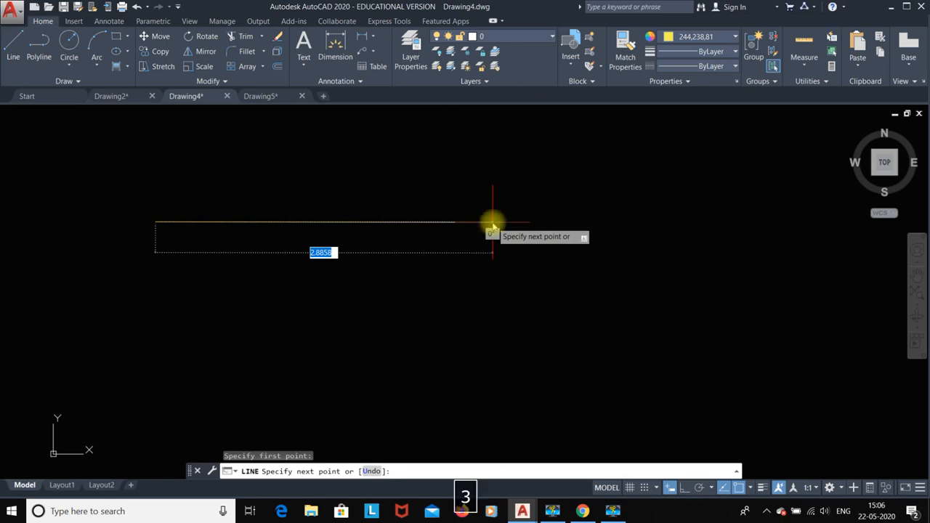
pyautogui.press('Return')
pyautogui.press('Escape')
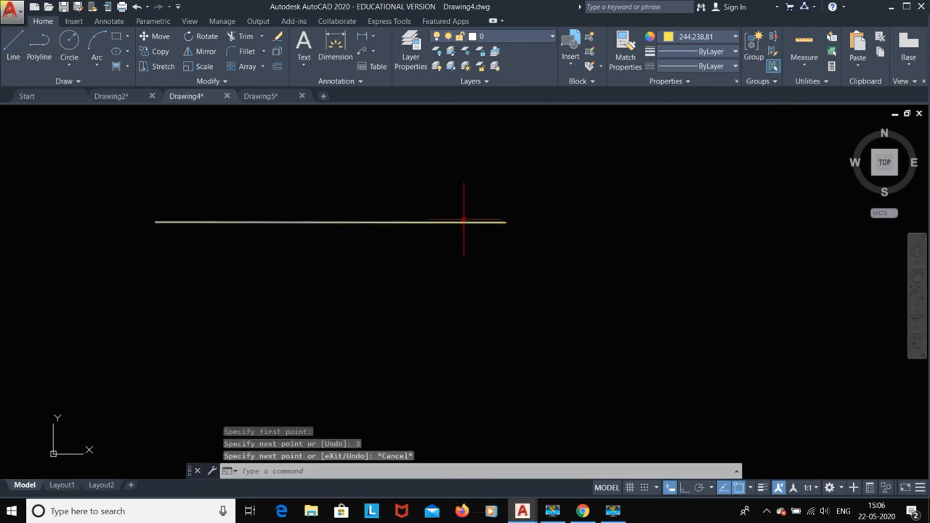
# - Measure the line with the Lengthen command and extend its right end by a delta of 2 units
pyautogui.write('LE')
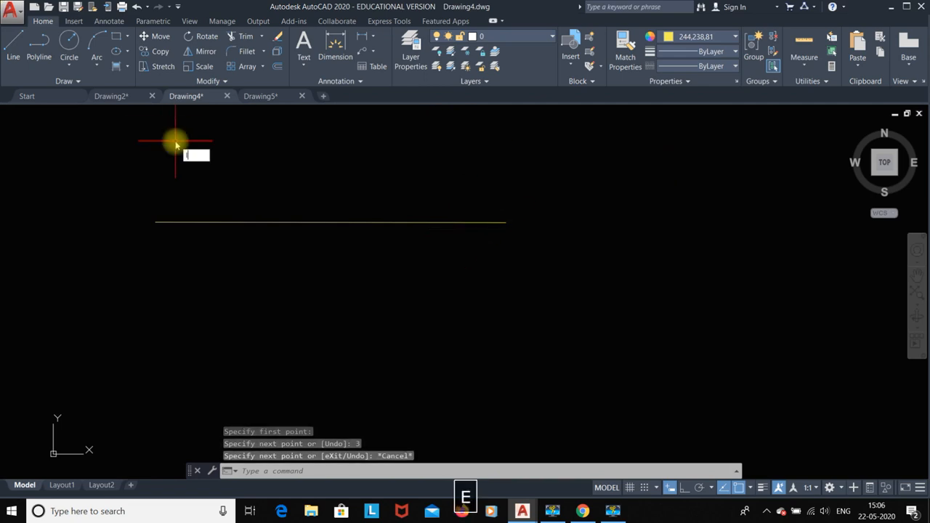
pyautogui.write('N')
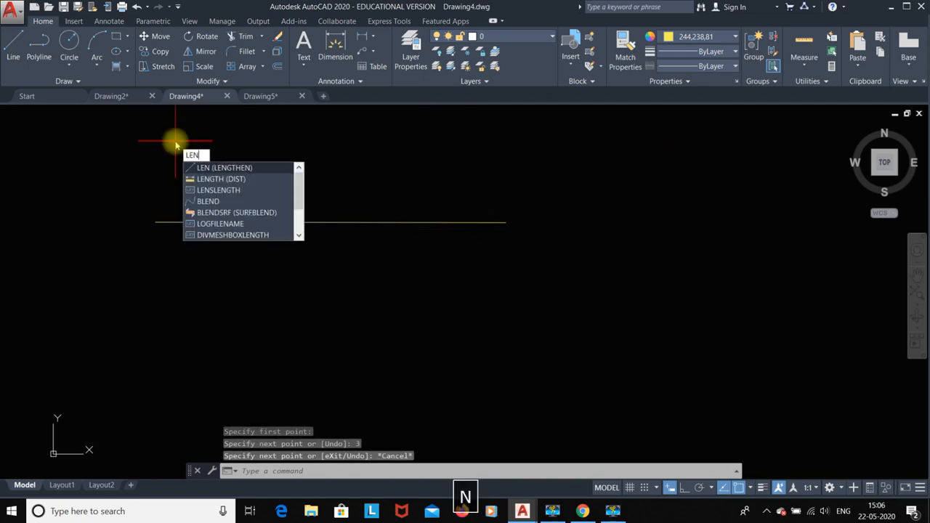
pyautogui.press('Return')
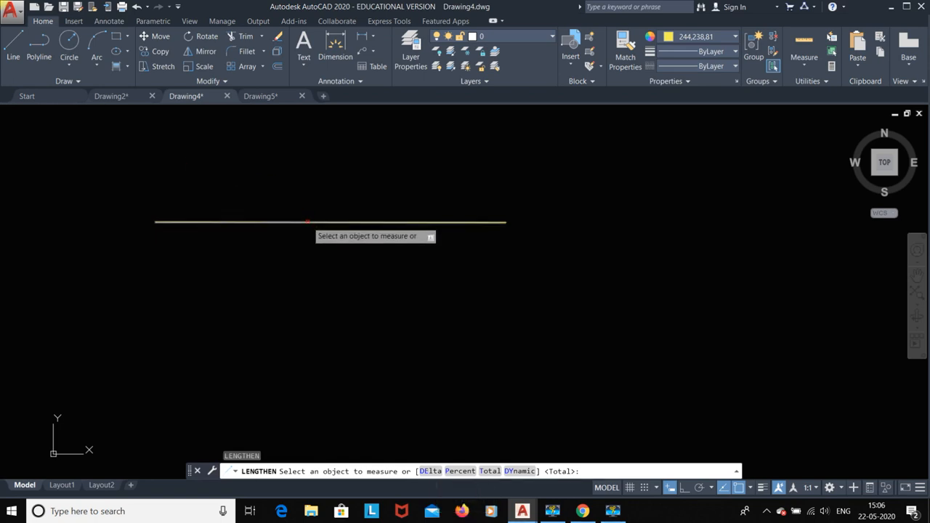
pyautogui.click(306, 221)
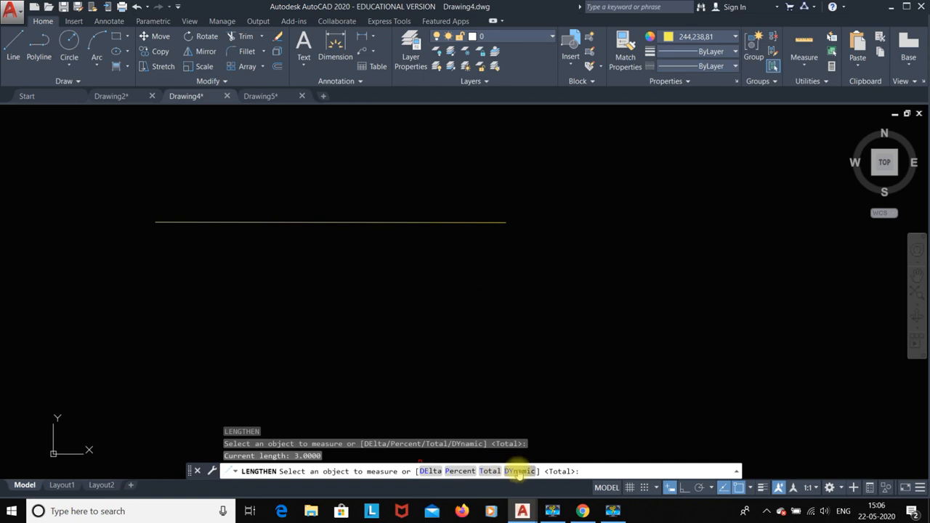
pyautogui.click(428, 471)
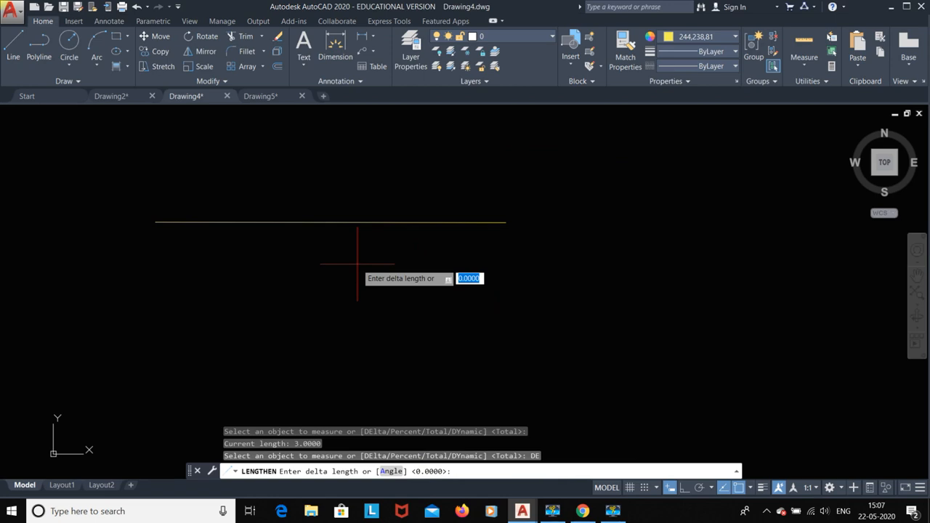
pyautogui.write('2')
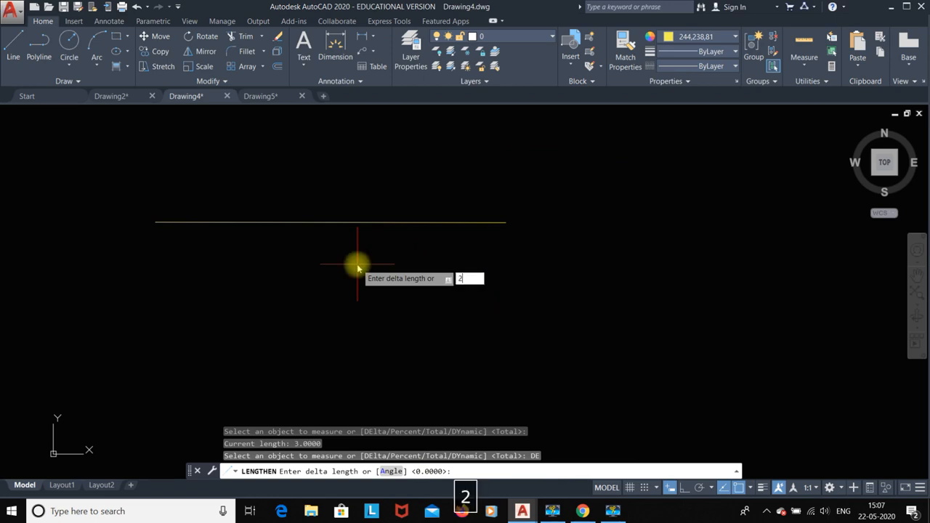
pyautogui.press('Return')
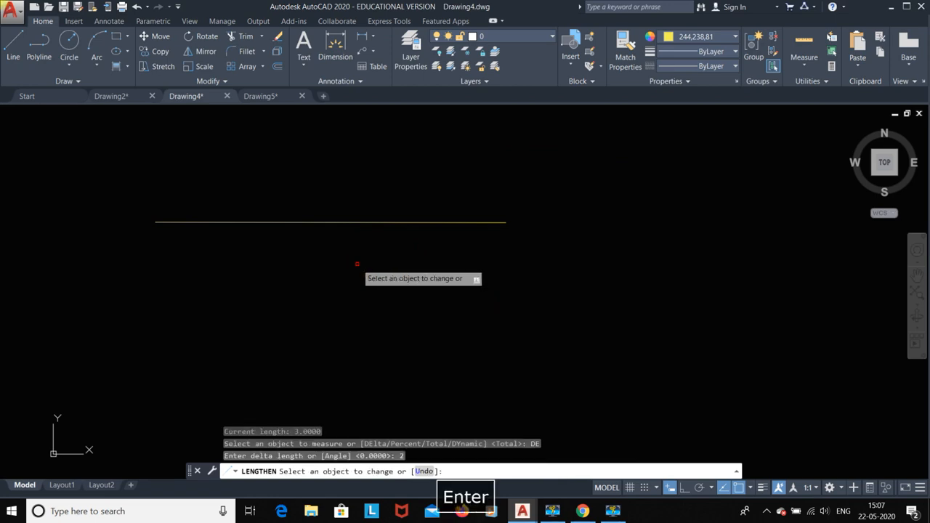
pyautogui.click(454, 223)
pyautogui.scroll(-3, 532, 245)
pyautogui.scroll(3, 509, 254)
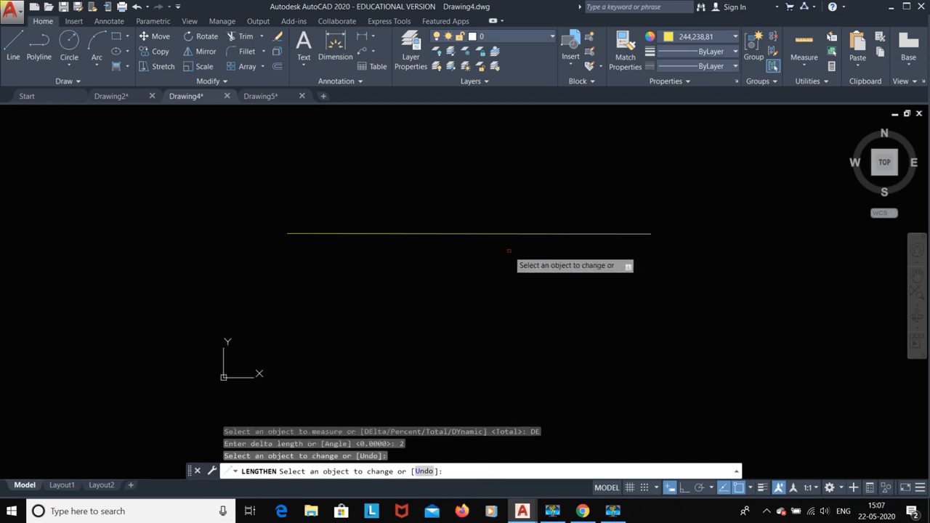
# - Add a linear dimension between the lengthened line's endpoints, placed just above the line
pyautogui.click(340, 40)
pyautogui.click(154, 222)
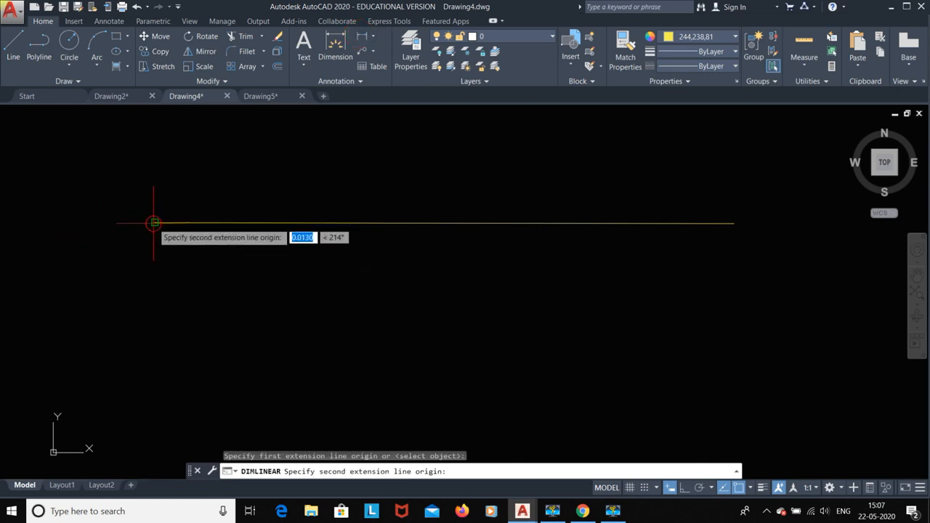
pyautogui.click(734, 223)
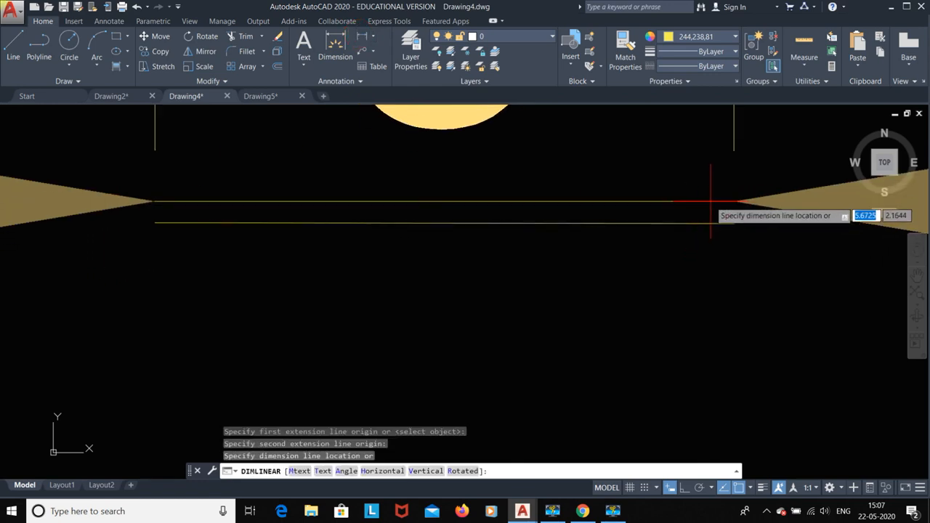
pyautogui.click(546, 167)
pyautogui.scroll(-8, 554, 167)
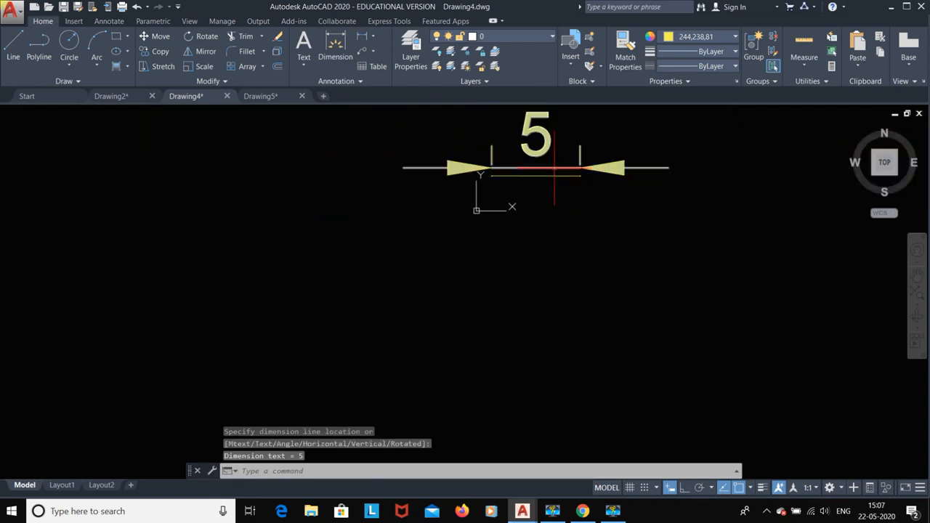
pyautogui.scroll(6, 555, 168)
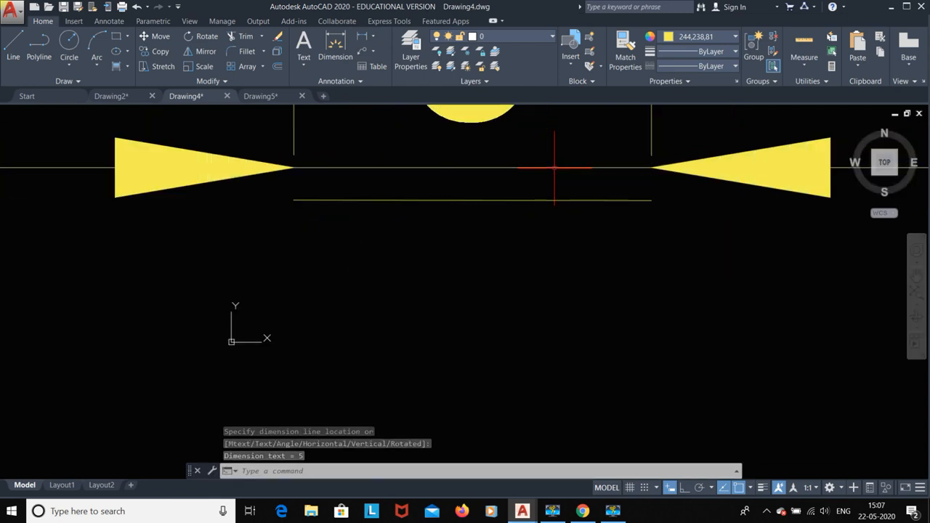
# - Erase the lengthened line and its dimension
pyautogui.scroll(-4, 555, 168)
pyautogui.hotkey('ctrl', 'a')
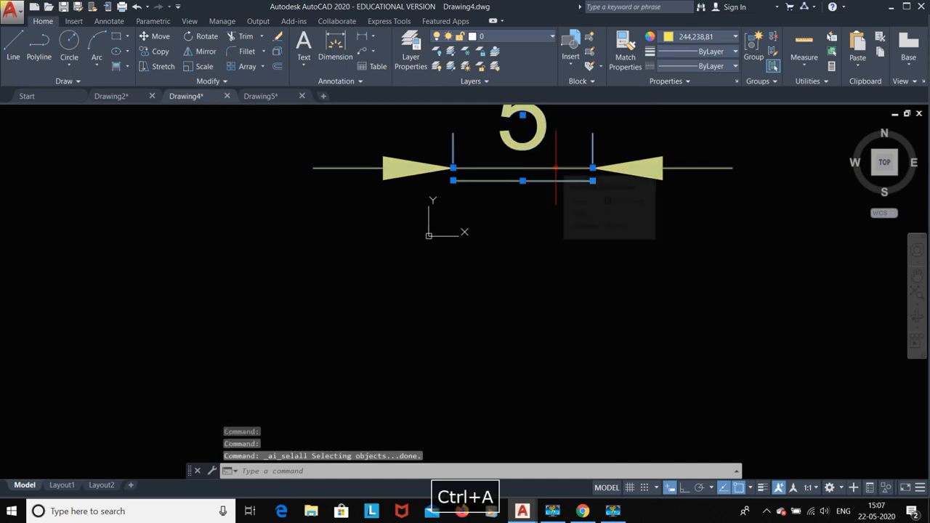
pyautogui.press('Delete')
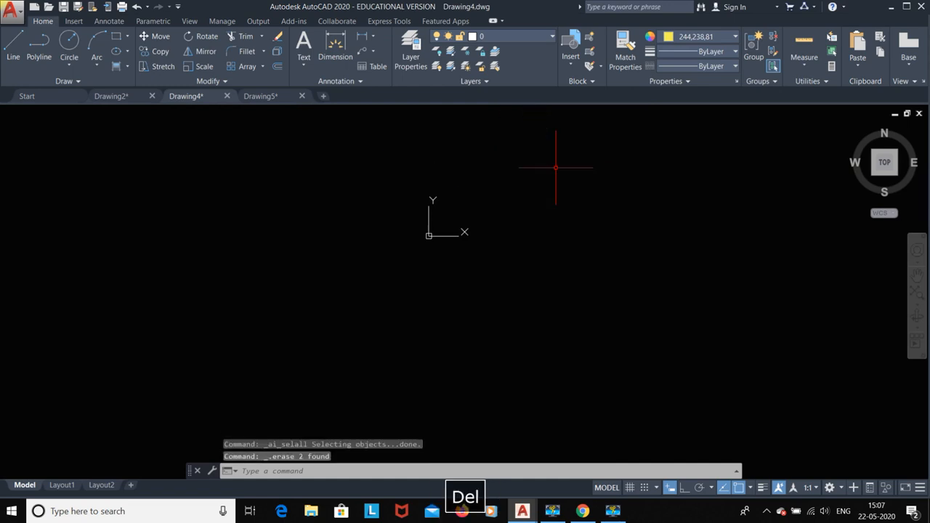
# - Draw a new horizontal line 5 units long with Ortho mode turned on
pyautogui.click(18, 41)
pyautogui.moveTo(494, 201); pyautogui.dragTo(289, 396, button='middle')
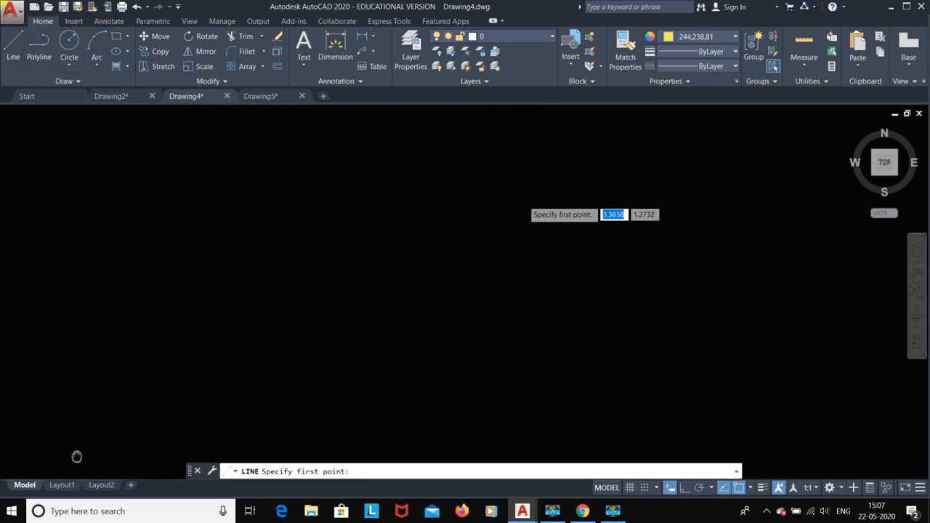
pyautogui.click(132, 237)
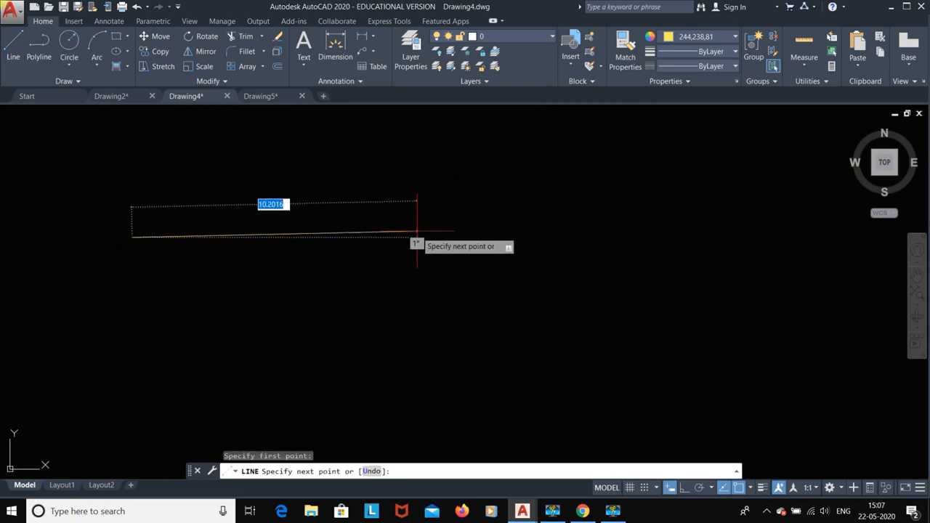
pyautogui.click(687, 488)
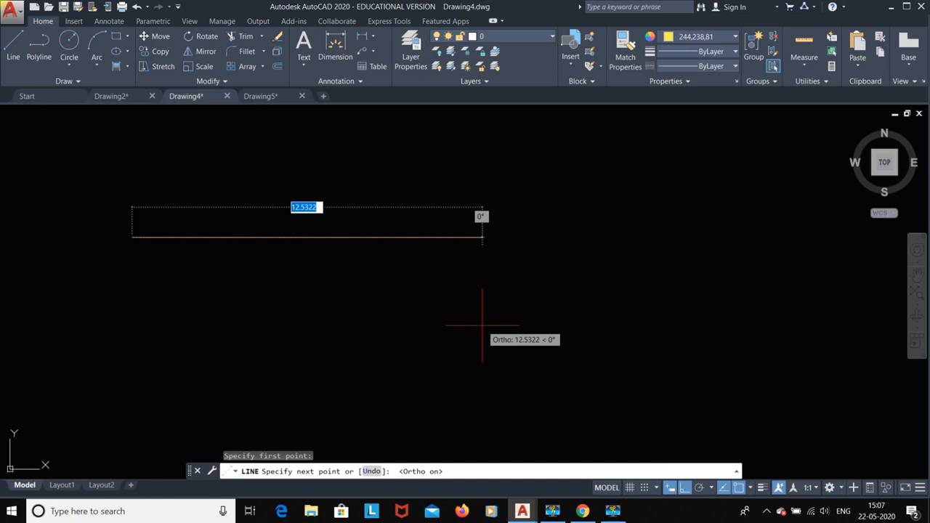
pyautogui.write('5')
pyautogui.press('Return')
pyautogui.press('Escape')
# - Measure the new line with the Lengthen command and extend its right end by a delta of 5 units
pyautogui.scroll(3, 305, 251)
pyautogui.moveTo(241, 266)
pyautogui.mouseDown(button='middle')
pyautogui.moveTo(228, 283)
pyautogui.moveTo(513, 311)
pyautogui.mouseUp(button='middle')
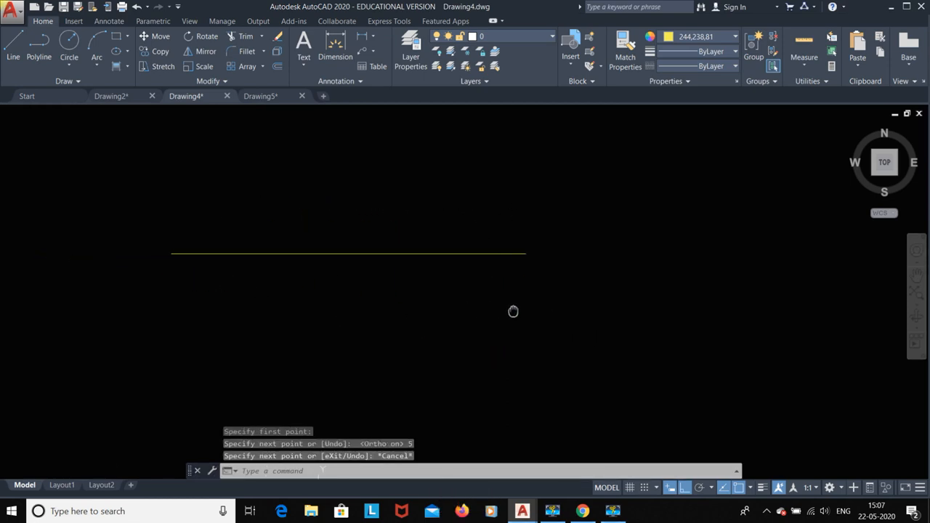
pyautogui.click(225, 81)
pyautogui.click(174, 95)
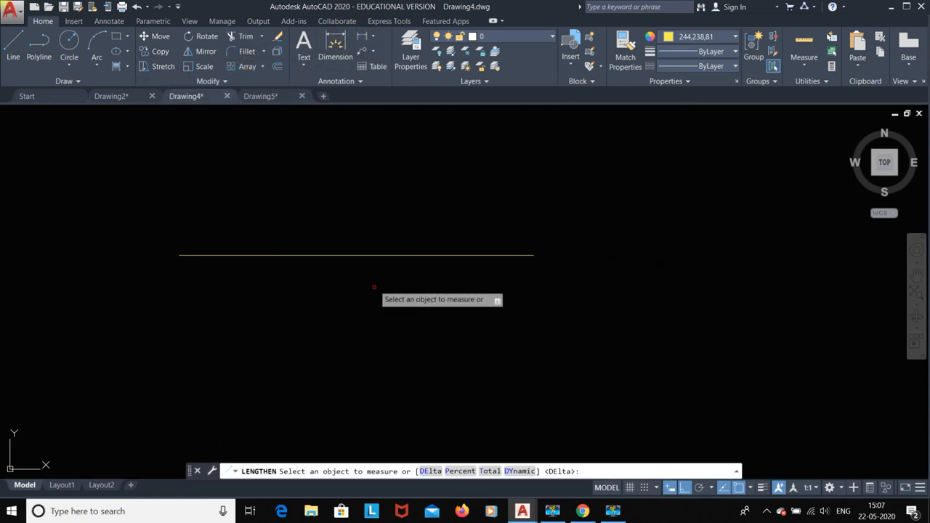
pyautogui.click(371, 255)
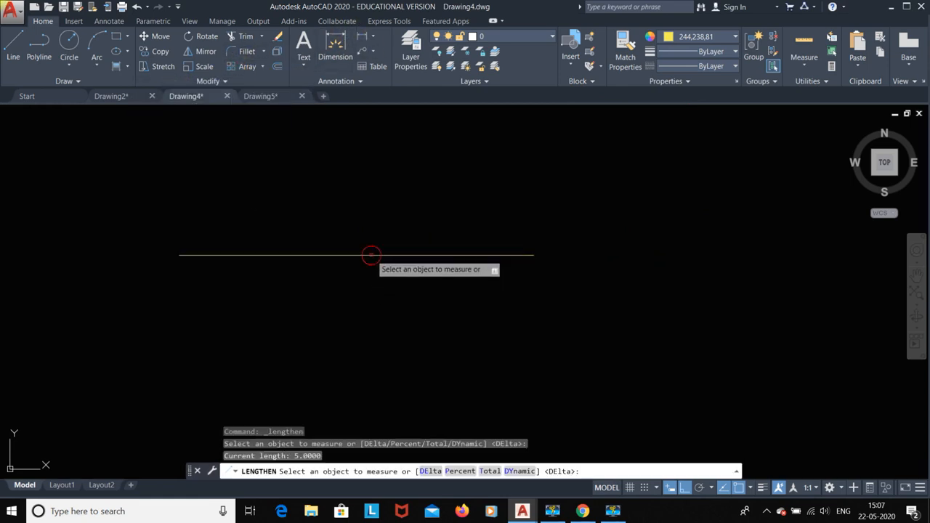
pyautogui.press('Return')
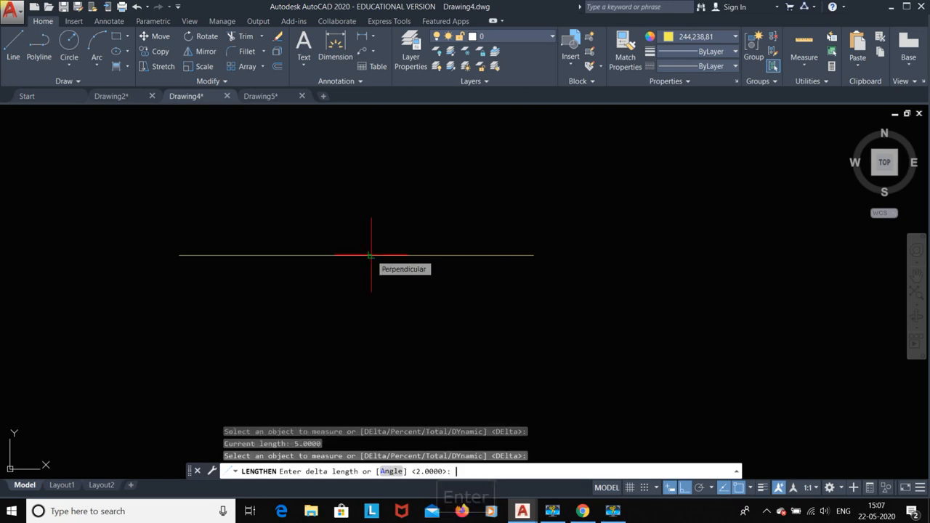
pyautogui.write('5')
pyautogui.press('Return')
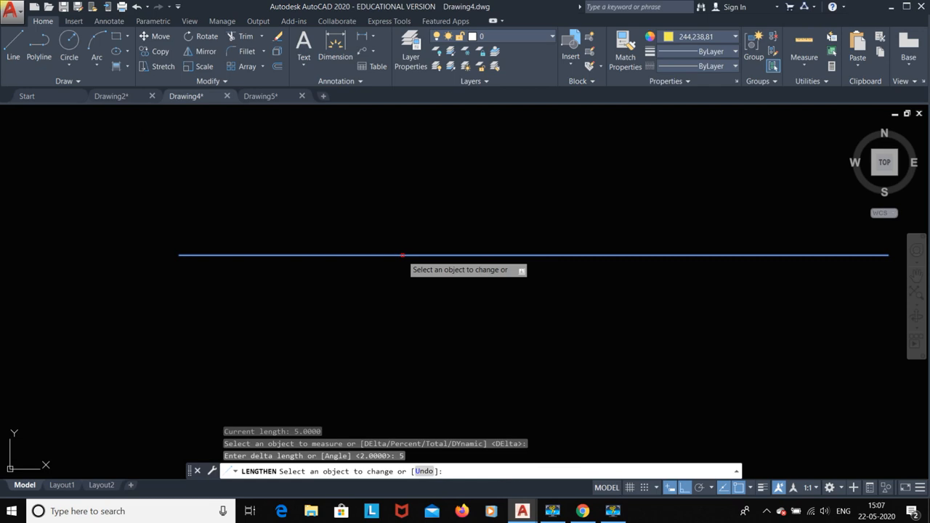
pyautogui.click(402, 255)
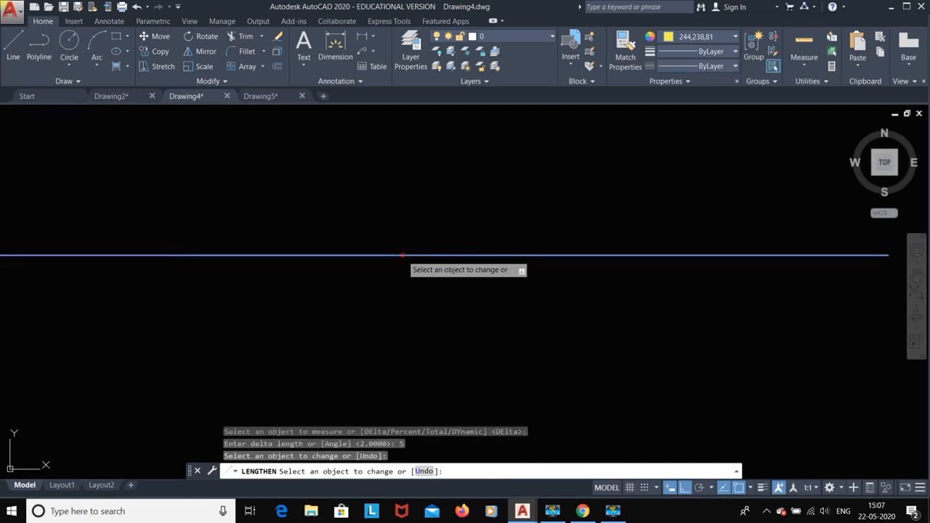
# - Add a linear dimension between the endpoints of the lengthened line, placed just above it
pyautogui.click(361, 37)
pyautogui.click(297, 258)
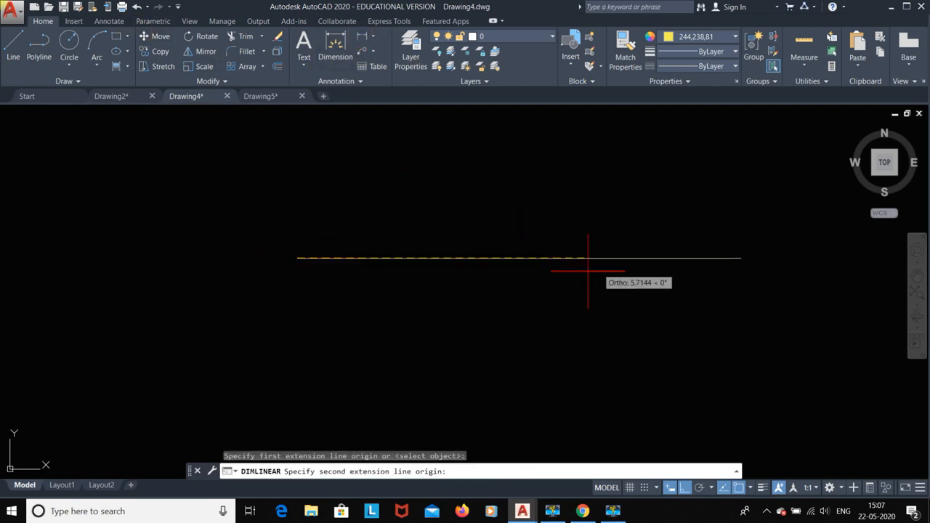
pyautogui.click(741, 258)
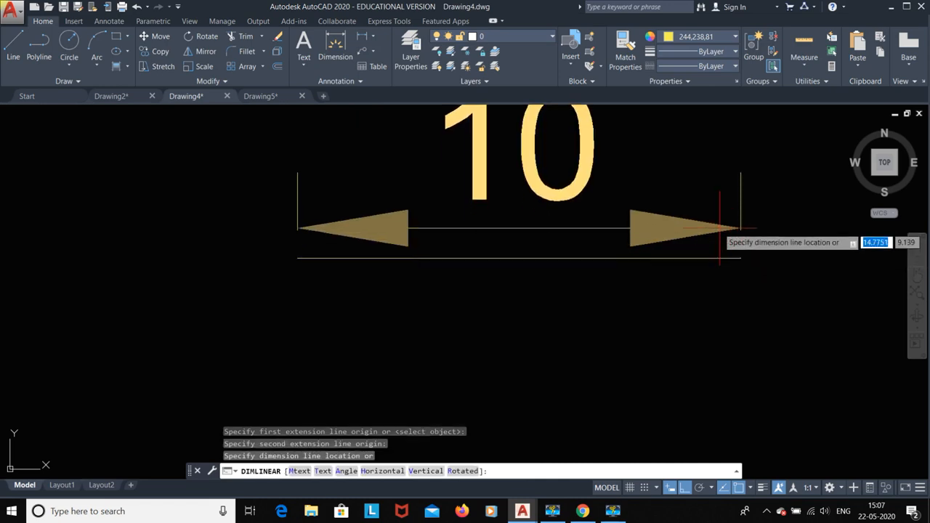
pyautogui.click(711, 215)
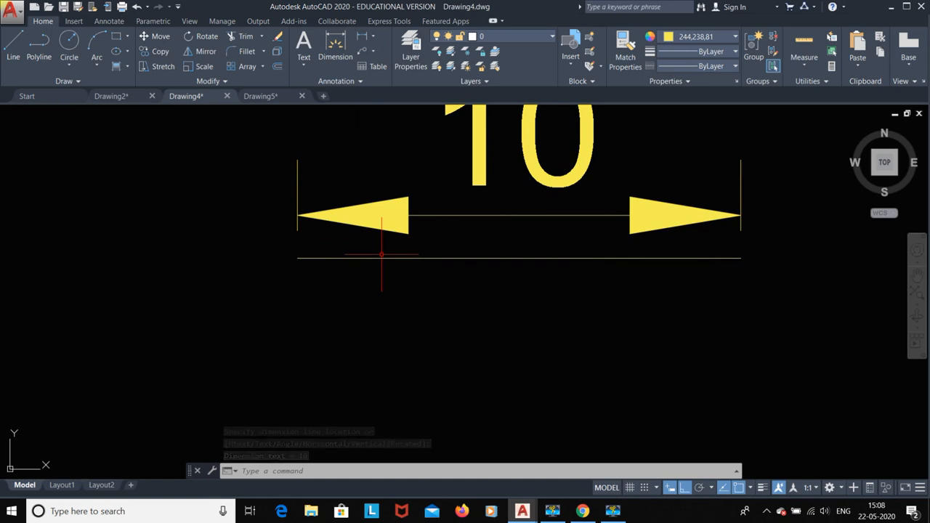
# - Undo the linear dimension and the 5-unit delta lengthening of the line
pyautogui.hotkey('ctrl', 'z')
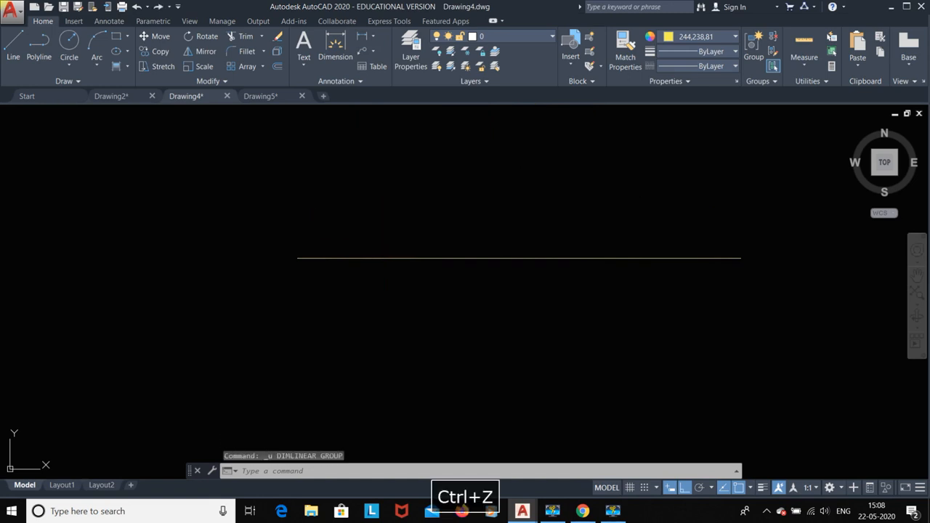
pyautogui.hotkey('ctrl', 'z')
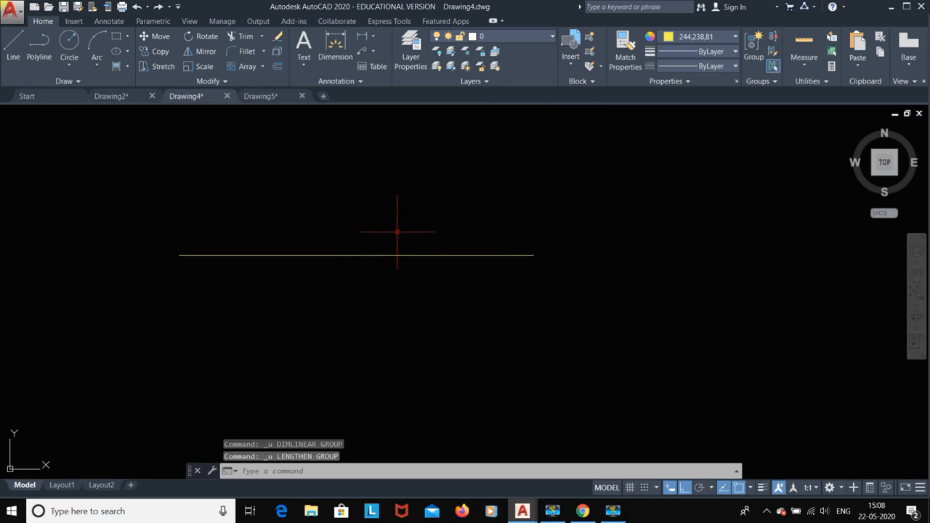
# - Add a linear dimension between the original line's endpoints, placed just above the line
pyautogui.click(367, 38)
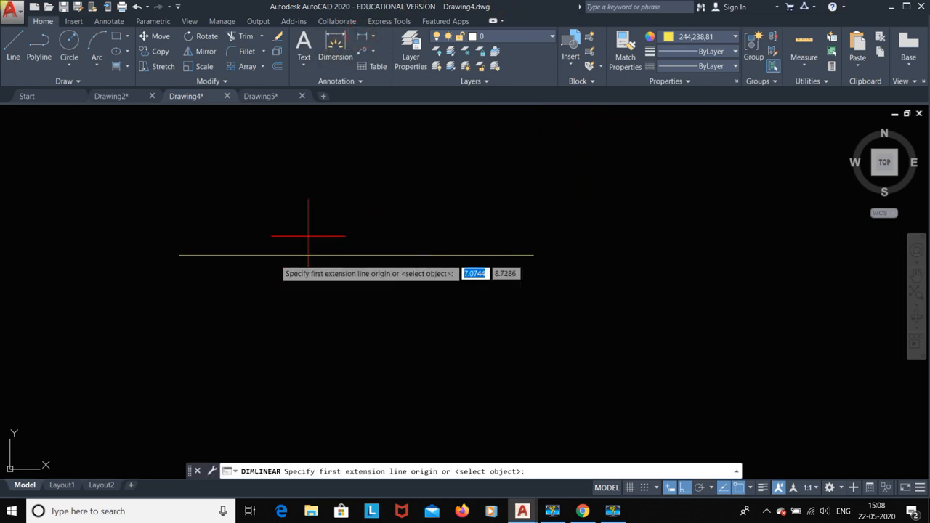
pyautogui.click(180, 255)
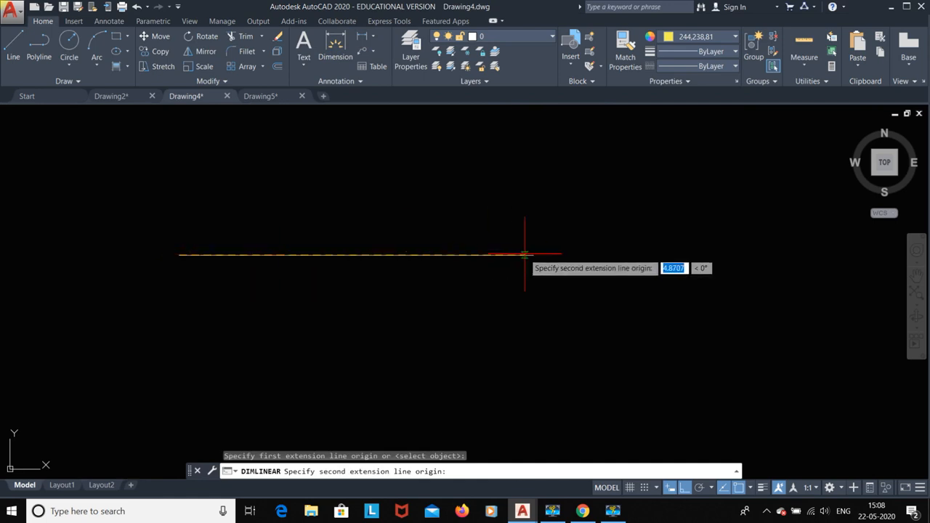
pyautogui.click(534, 255)
pyautogui.click(519, 208)
pyautogui.scroll(-6, 454, 191)
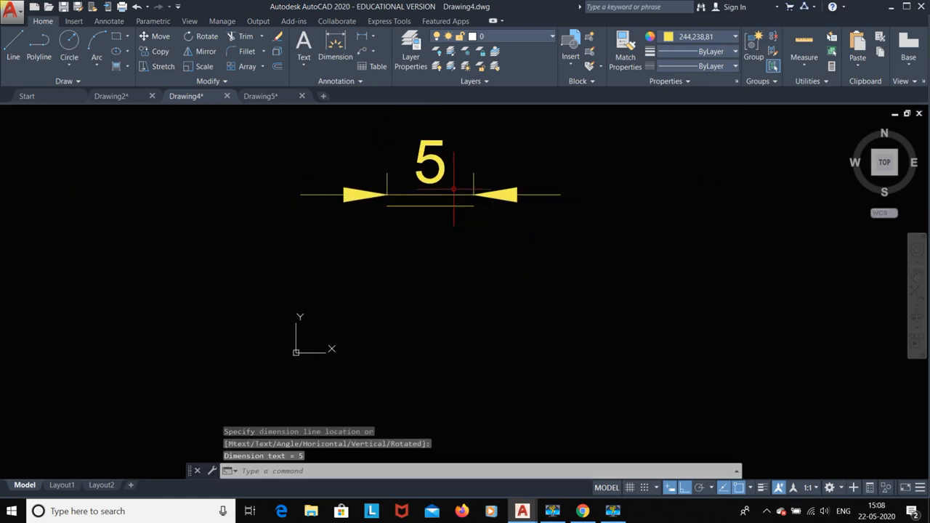
pyautogui.scroll(2, 454, 191)
pyautogui.press('Escape')
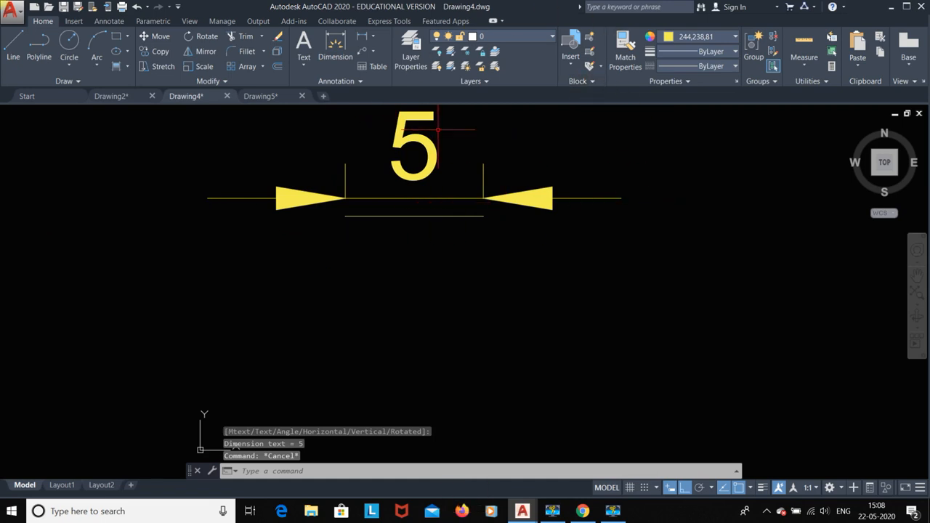
pyautogui.press('Escape')
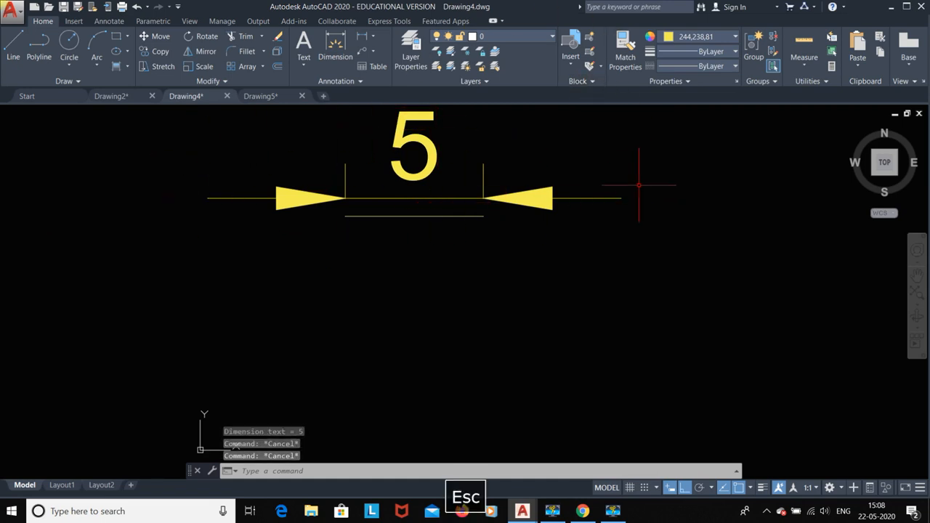
pyautogui.hotkey('ctrl', 'z')
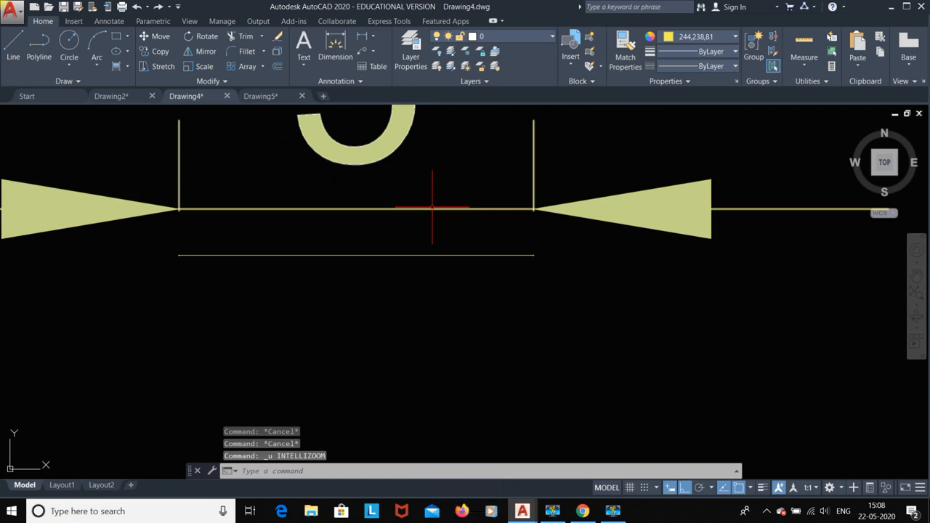
pyautogui.click(167, 80)
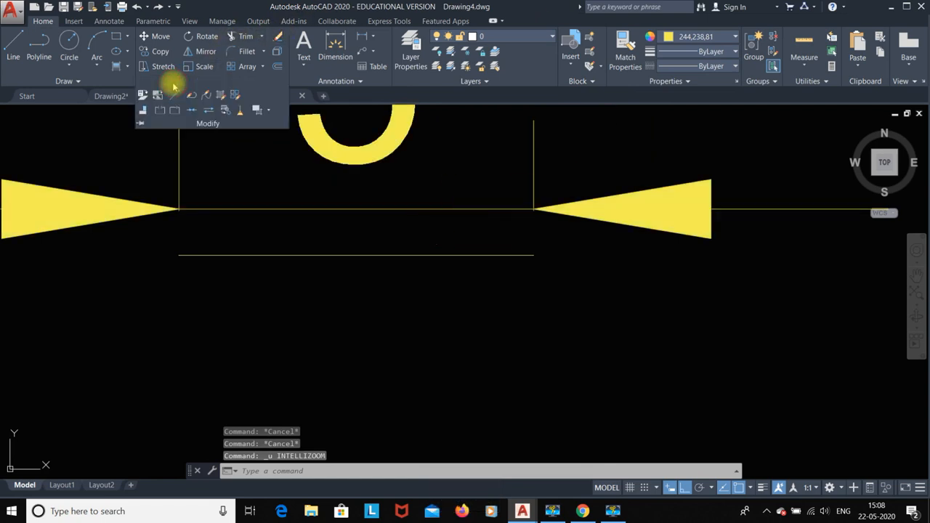
pyautogui.click(181, 97)
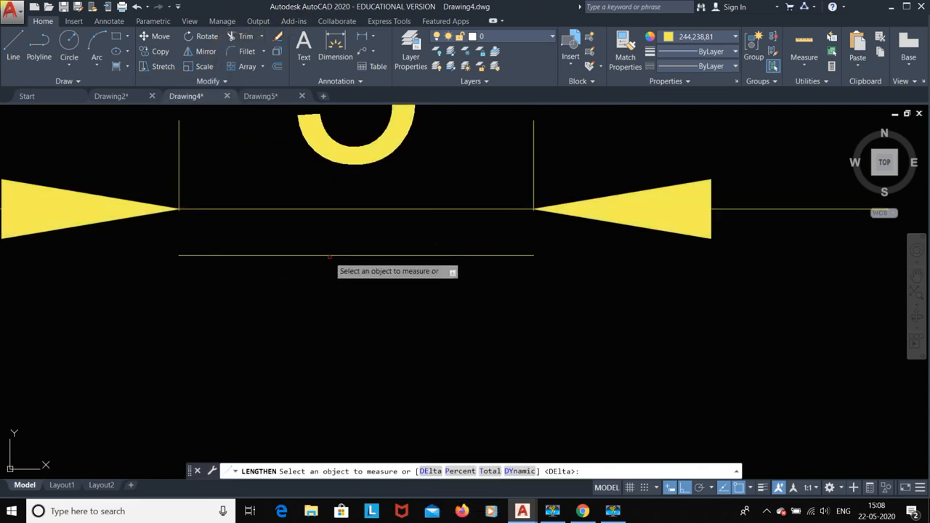
pyautogui.click(330, 255)
pyautogui.press('Return')
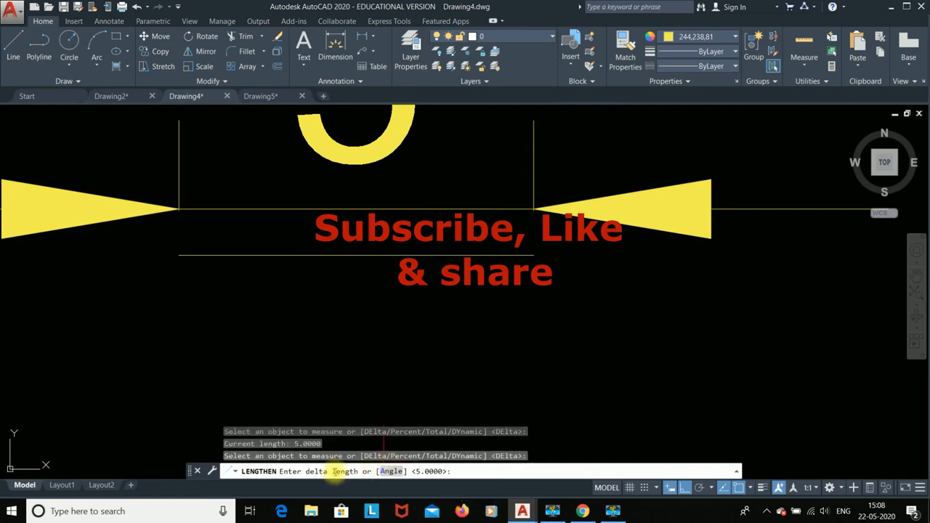
pyautogui.press('Escape')
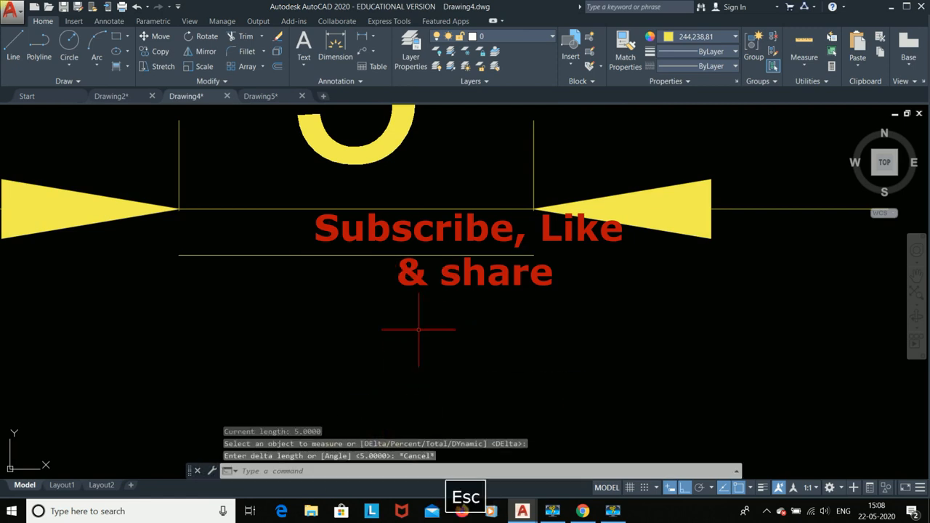
# - Lengthen the line at its left end to 200 percent with the Percent option of the Lengthen command
pyautogui.write('lect an')
pyautogui.press('Return')
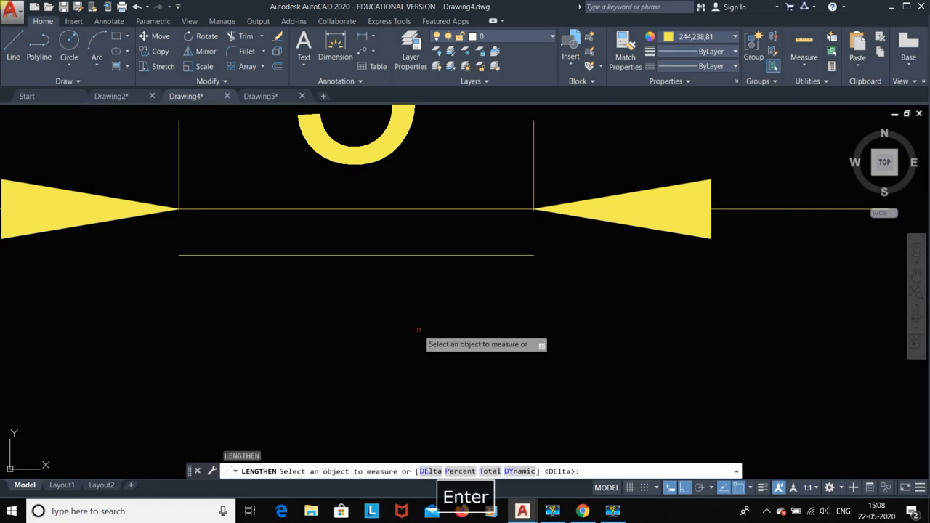
pyautogui.click(460, 471)
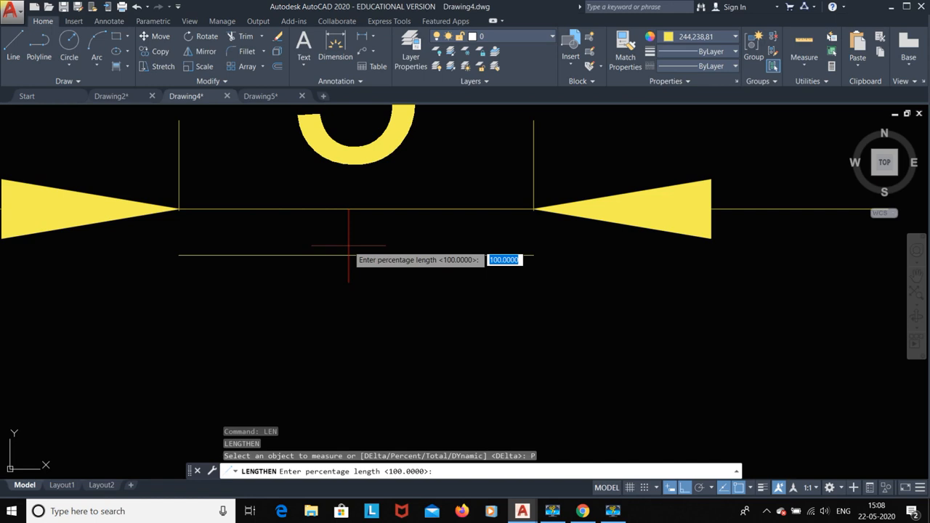
pyautogui.write('200')
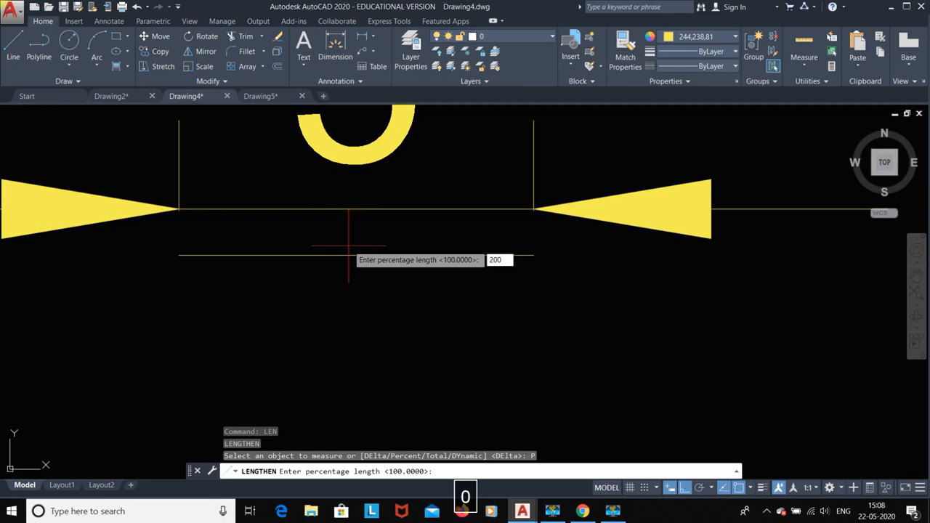
pyautogui.press('Return')
pyautogui.click(349, 255)
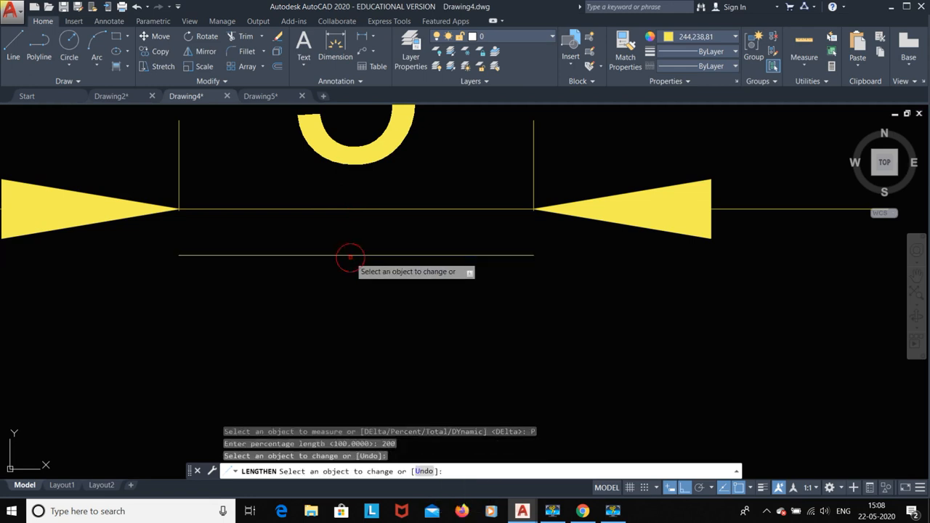
pyautogui.click(350, 255)
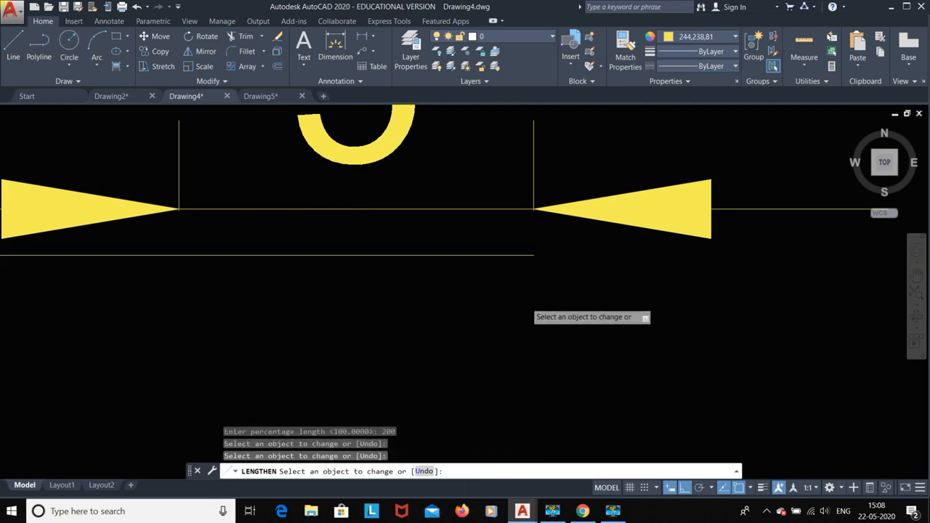
pyautogui.scroll(-4, 526, 302)
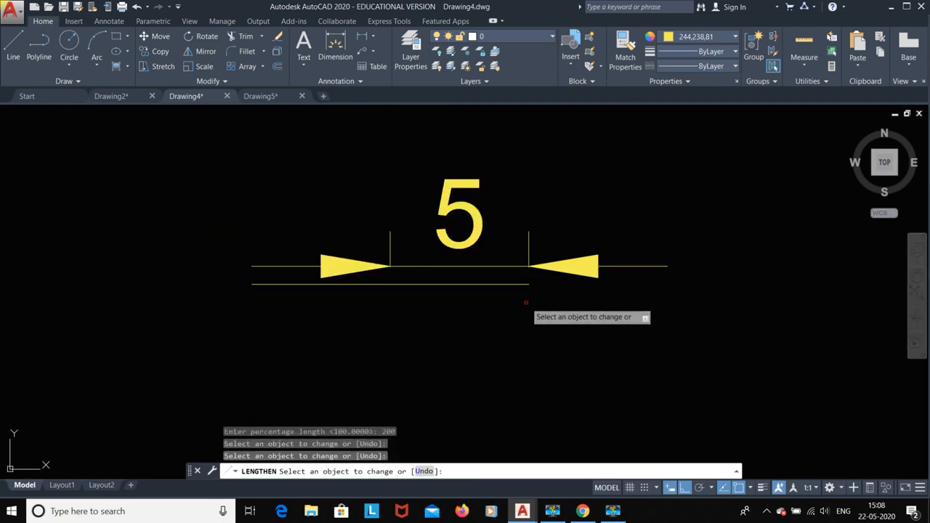
pyautogui.press('Escape')
# - Erase the old dimension above the lengthened line
pyautogui.click(389, 266)
pyautogui.moveTo(390, 267)
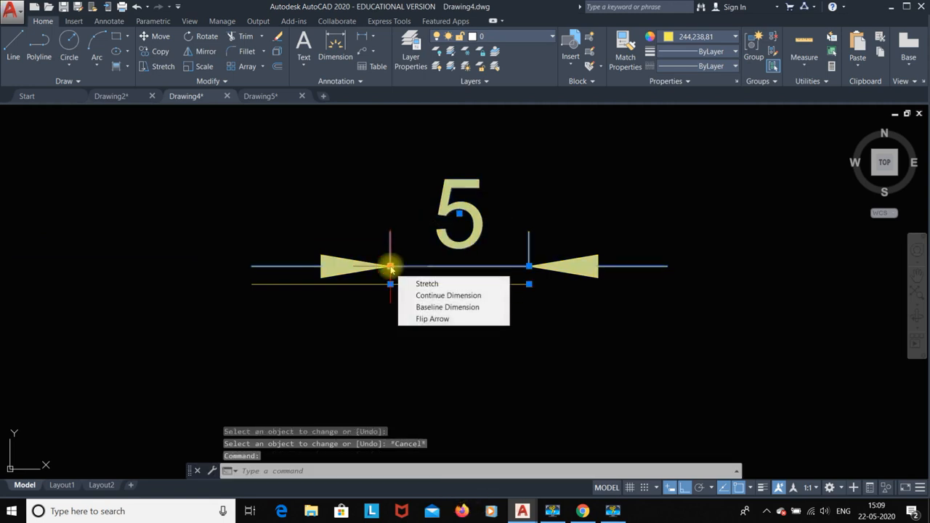
pyautogui.press('Escape')
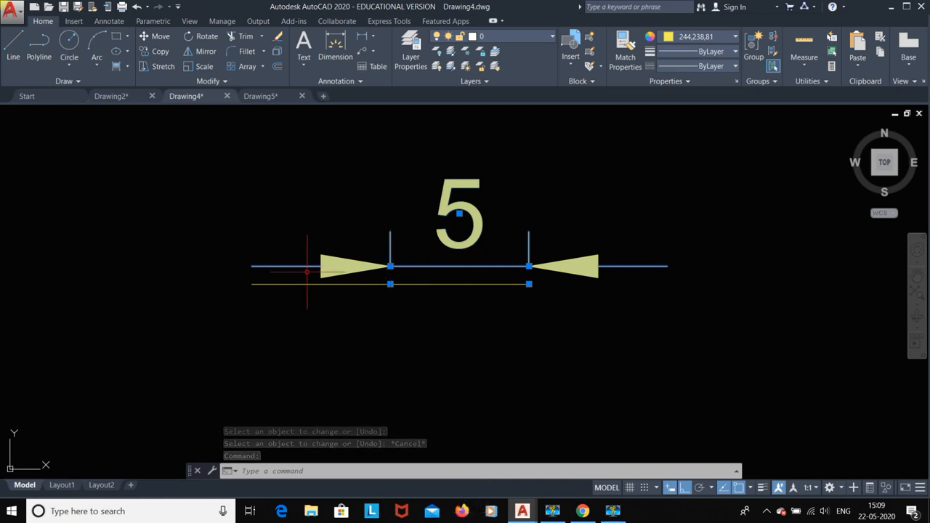
pyautogui.click(304, 266)
pyautogui.press('Delete')
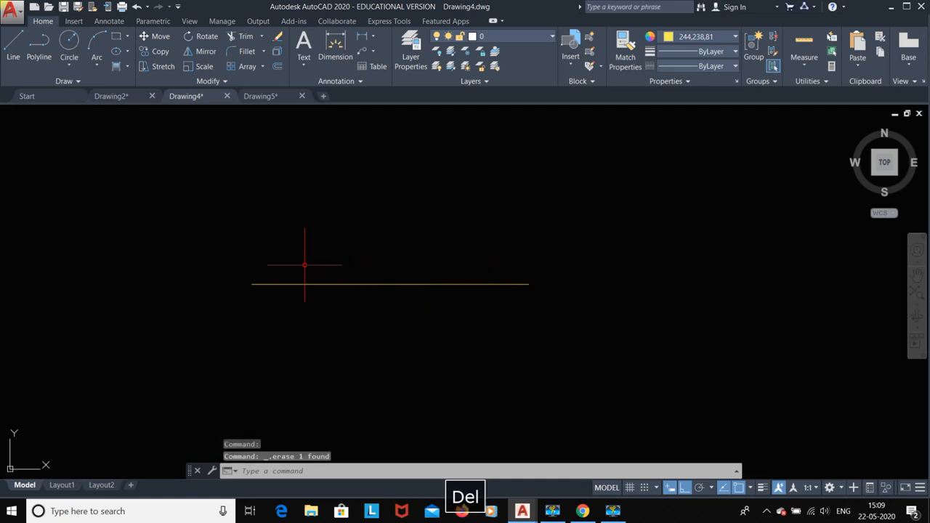
# - Add a linear dimension spanning the full length of the percent-lengthened line, placed above it
pyautogui.click(363, 36)
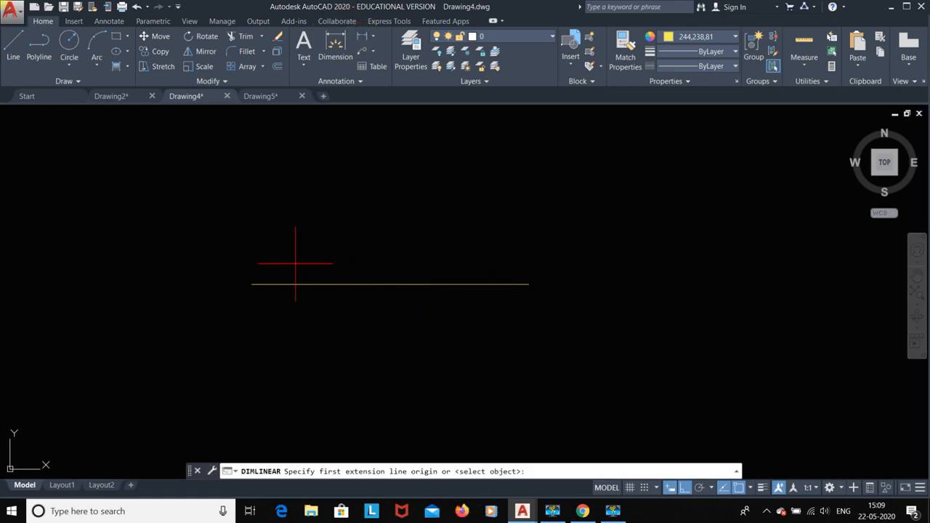
pyautogui.click(252, 284)
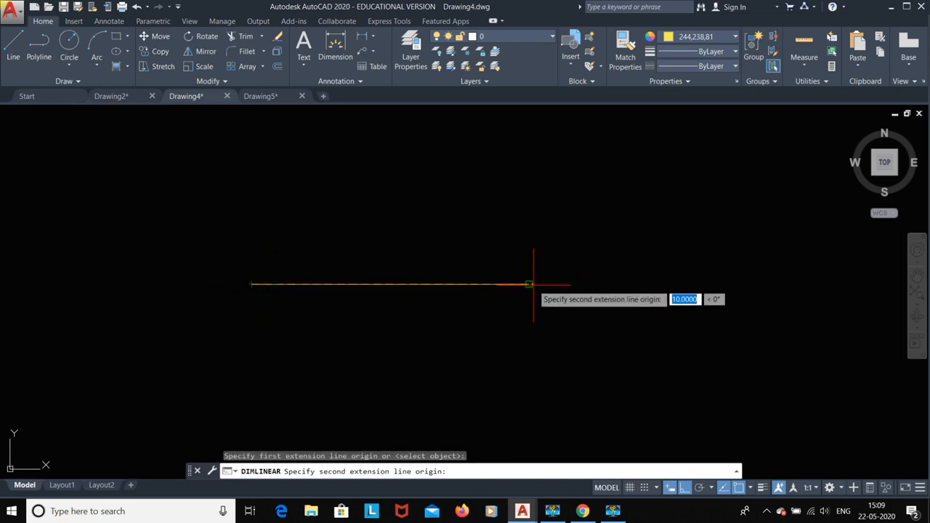
pyautogui.click(529, 284)
pyautogui.click(519, 249)
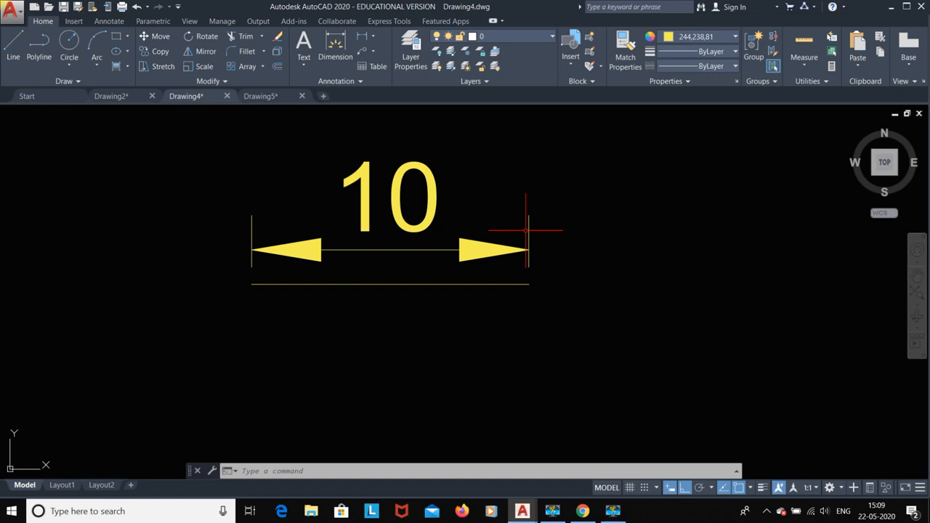
# - Undo the new full-length dimension and the erasing of the old dimension
pyautogui.hotkey('ctrl', 'z')
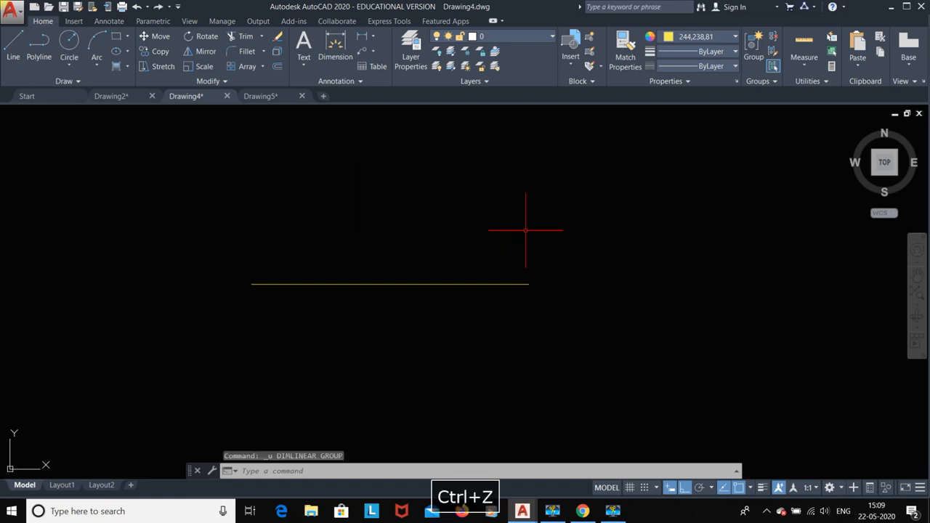
pyautogui.hotkey('ctrl', 'z')
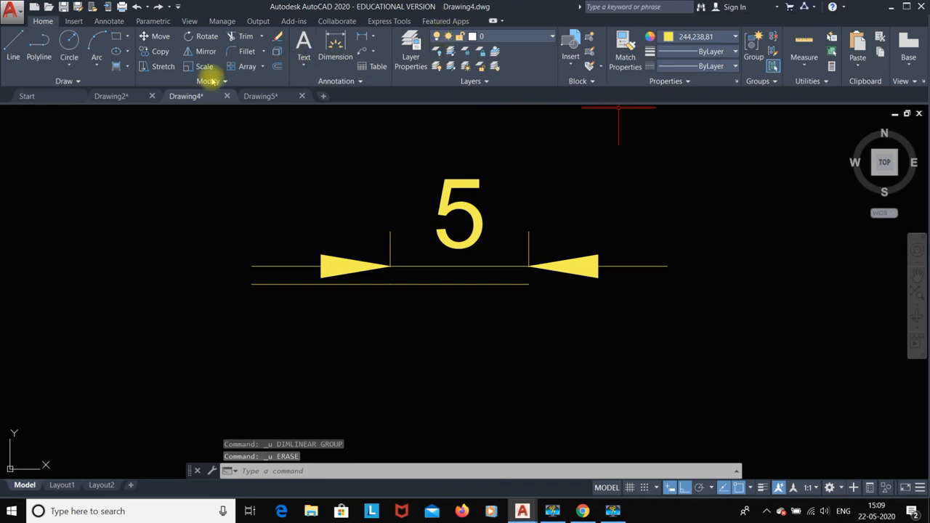
# - Extend the line at its right end to a total length of 15 with the Total option of Lengthen
pyautogui.write('len')
pyautogui.press('Return')
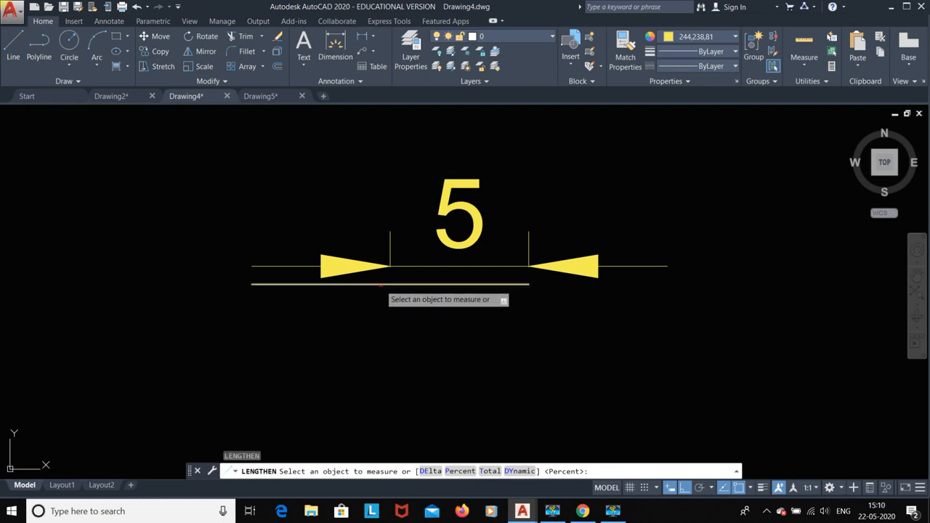
pyautogui.click(489, 471)
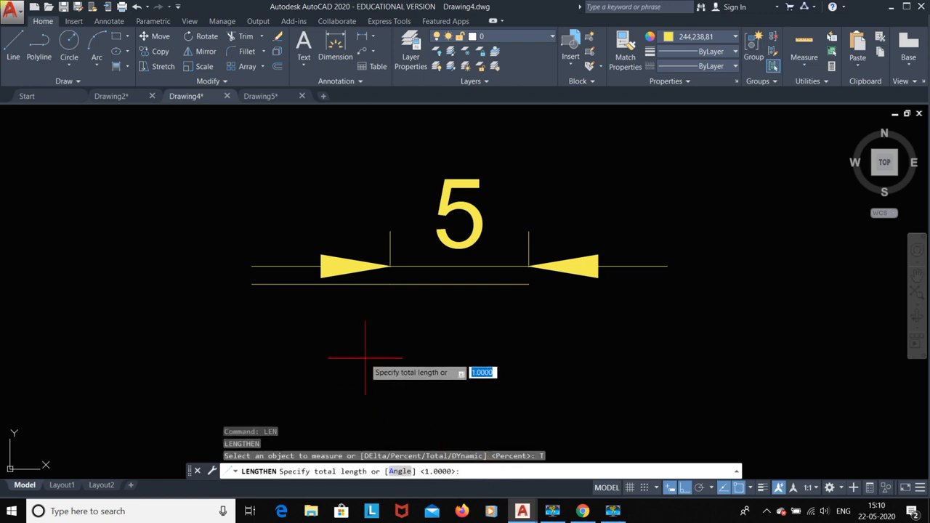
pyautogui.write('15')
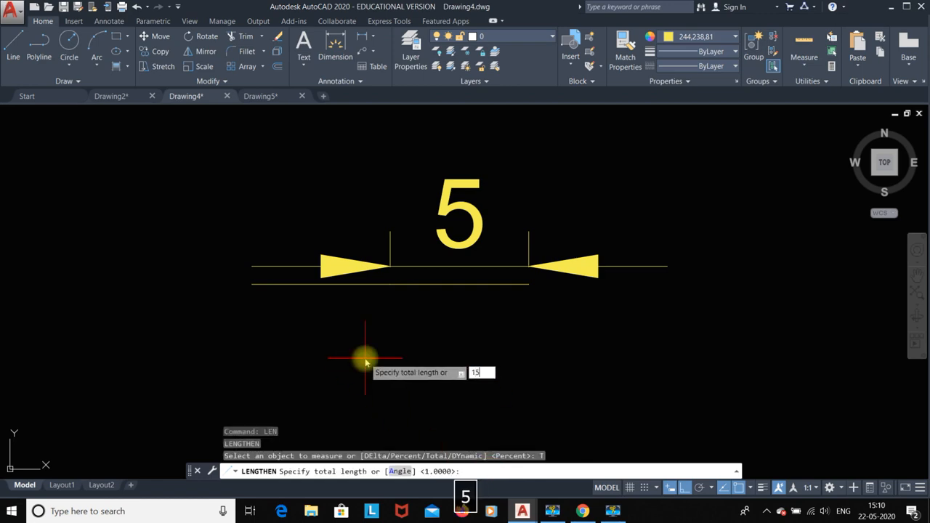
pyautogui.press('Return')
pyautogui.click(431, 285)
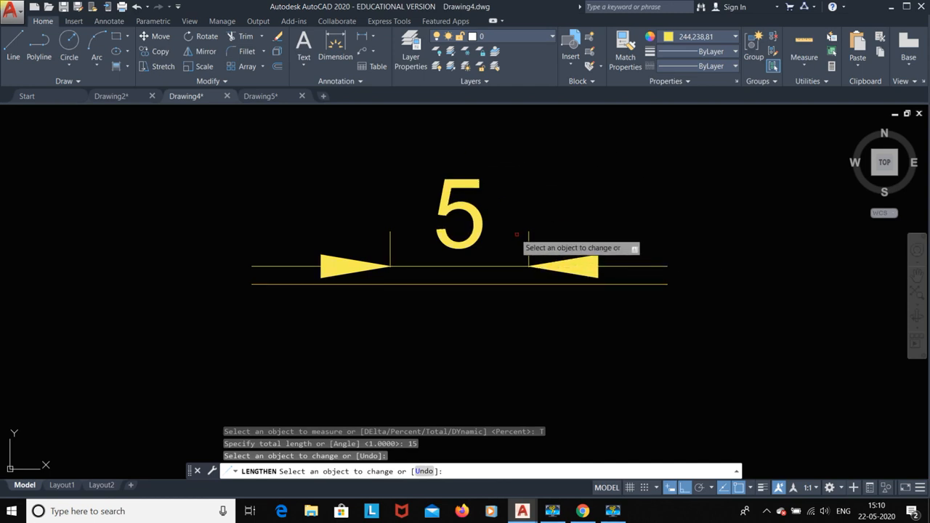
pyautogui.press('Escape')
# - Erase the old dimension above the line, keeping only the line
pyautogui.click(303, 266)
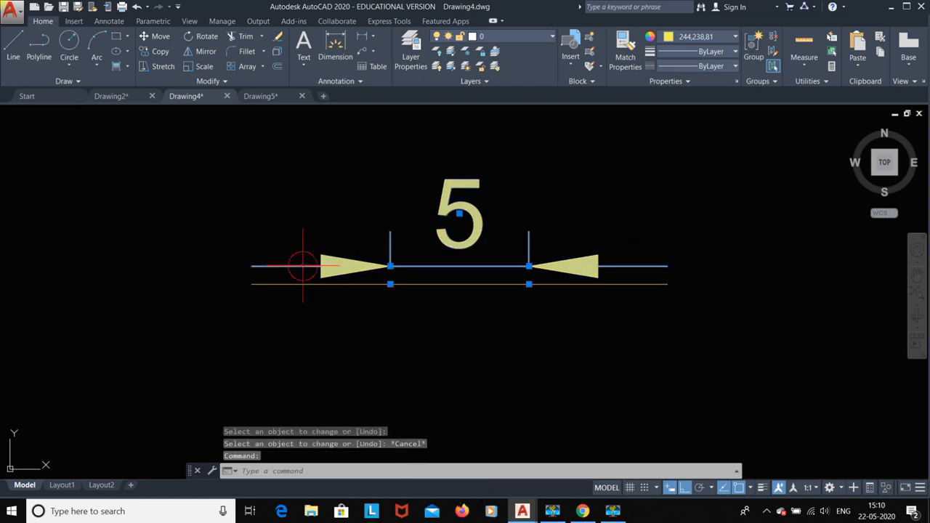
pyautogui.press('Delete')
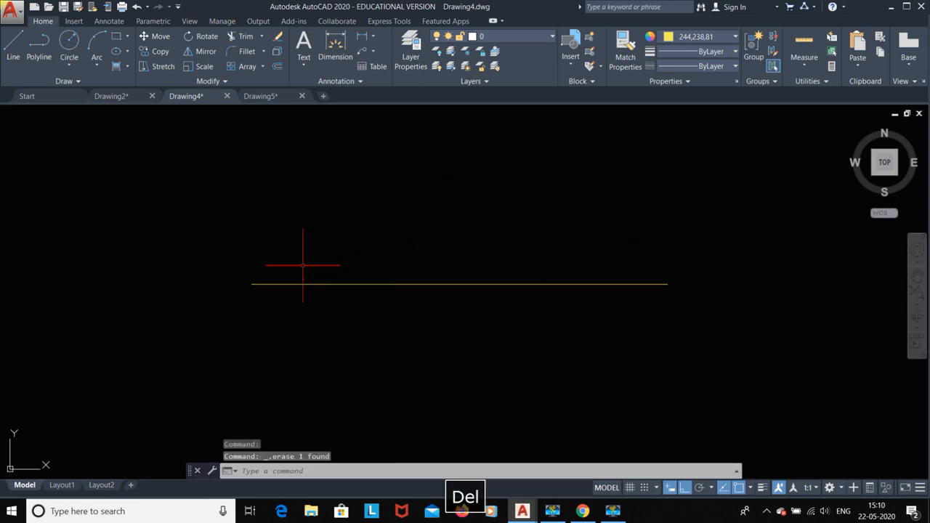
# - Add a linear dimension spanning the full length of the line, placed just above it
pyautogui.click(362, 36)
pyautogui.click(252, 284)
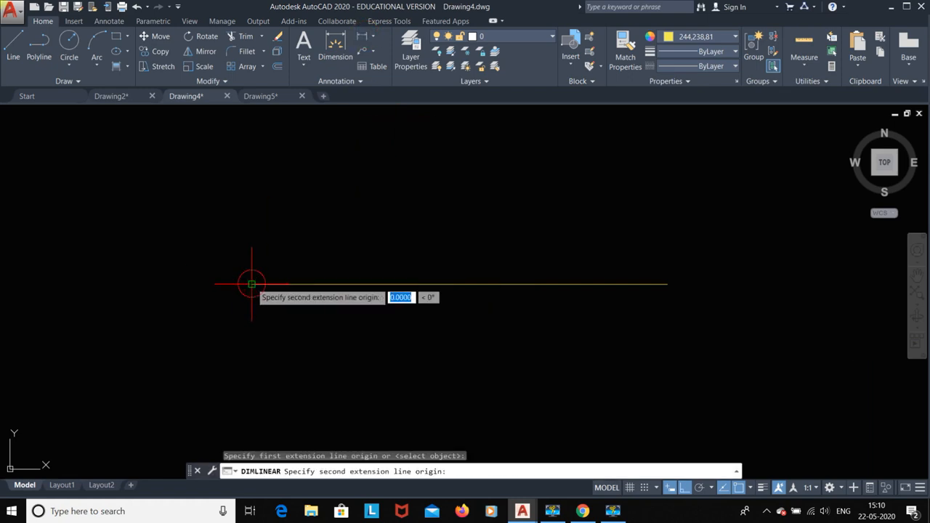
pyautogui.click(667, 284)
pyautogui.click(658, 249)
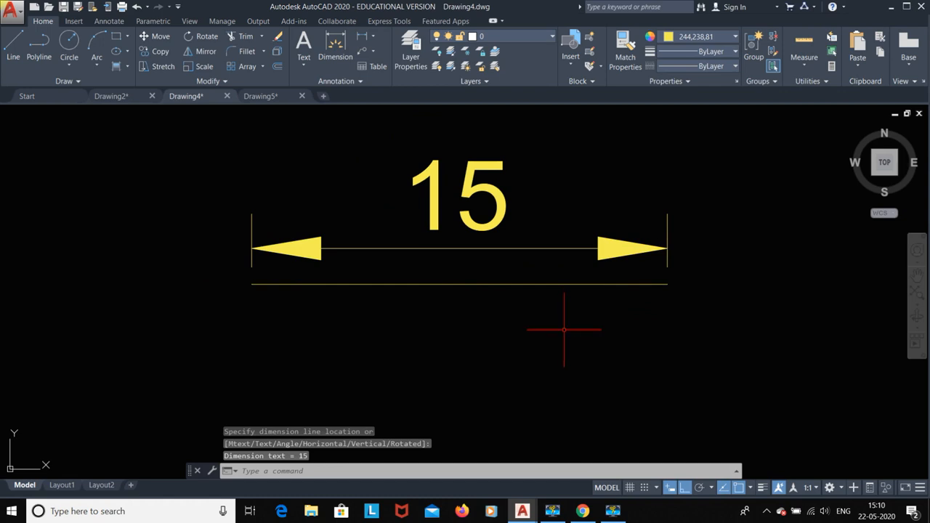
pyautogui.press('Escape')
# - Stretch the line's right end well beyond the dimension with the Dynamic option of Lengthen
pyautogui.write('len')
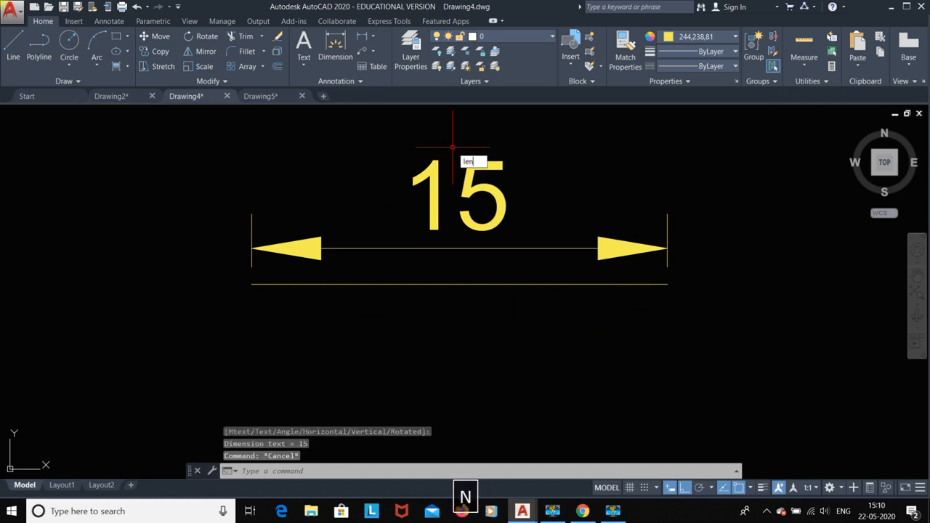
pyautogui.press('Return')
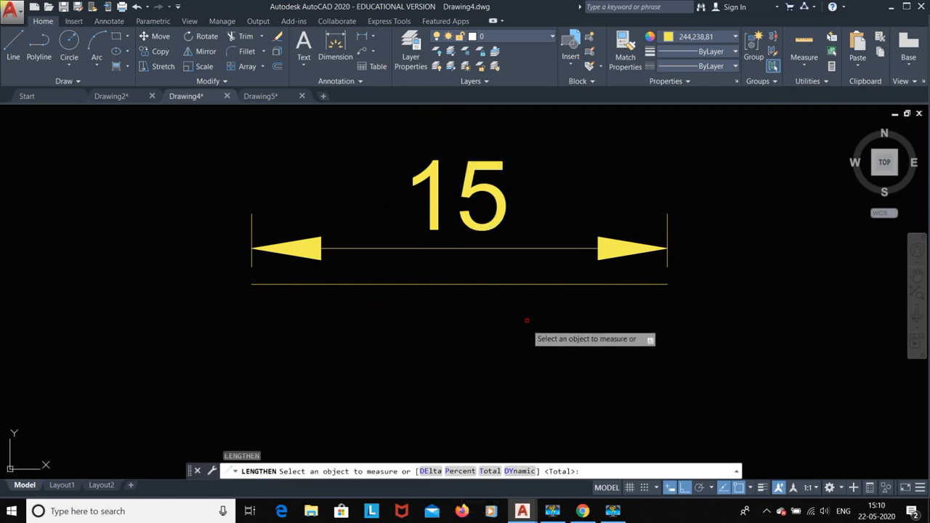
pyautogui.click(519, 472)
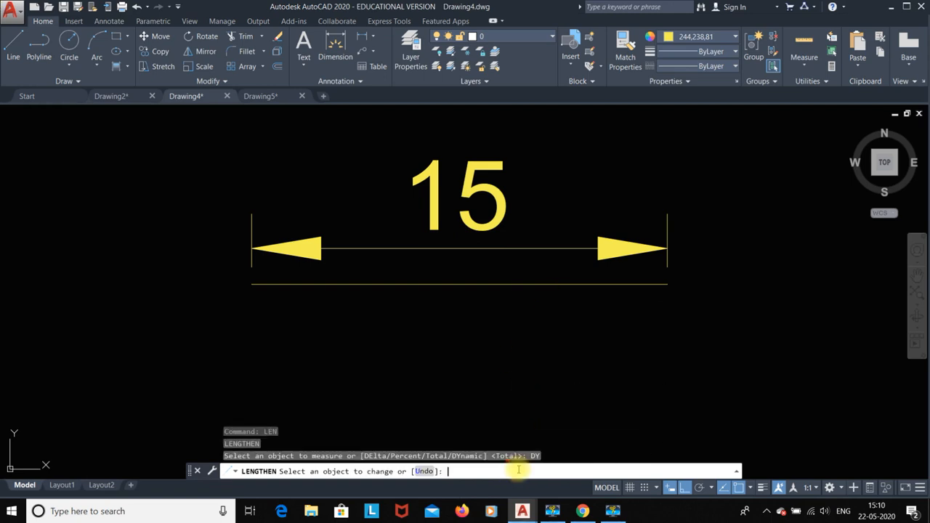
pyautogui.click(646, 283)
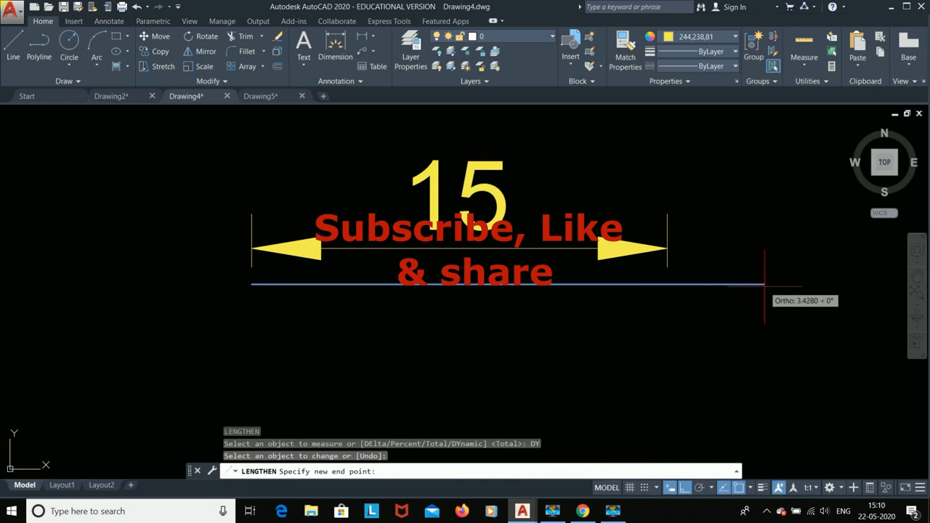
pyautogui.click(870, 283)
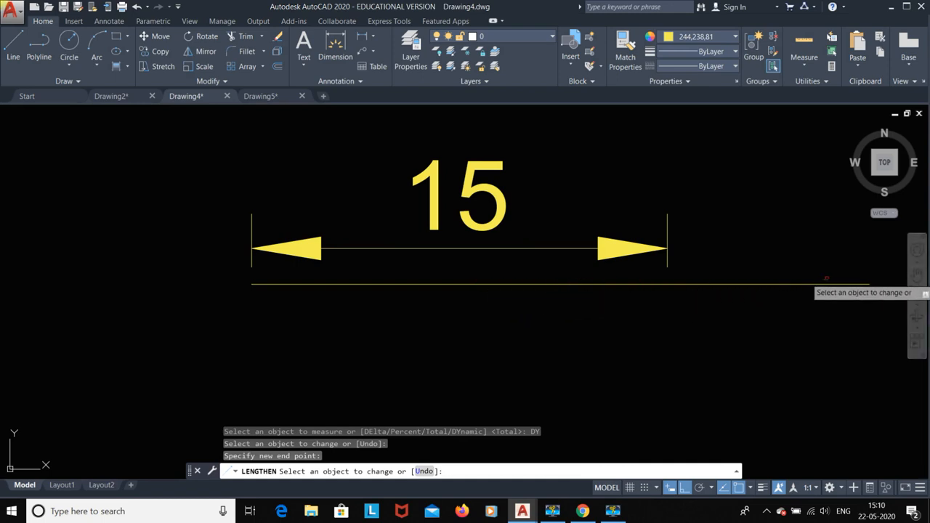
pyautogui.press('Escape')
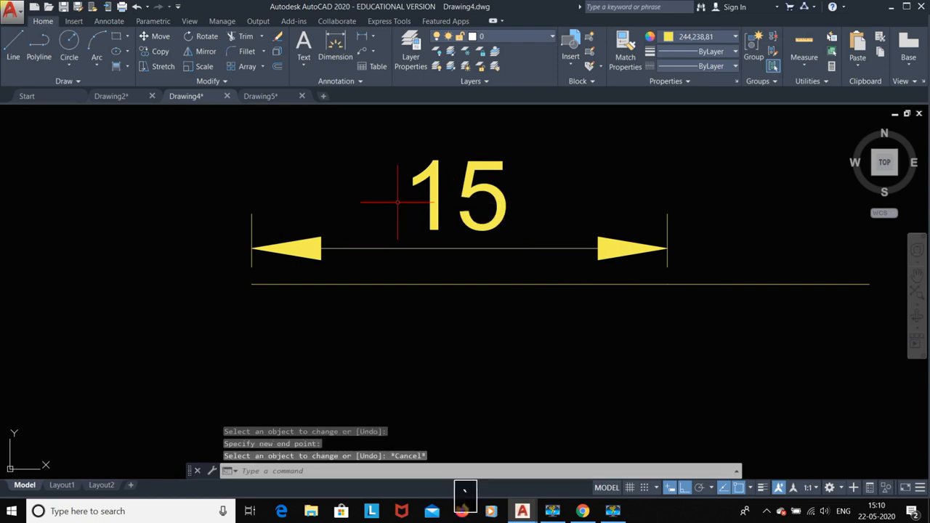
# - Erase the lengthened line together with its dimension
pyautogui.hotkey('ctrl', 'a')
pyautogui.press('Delete')
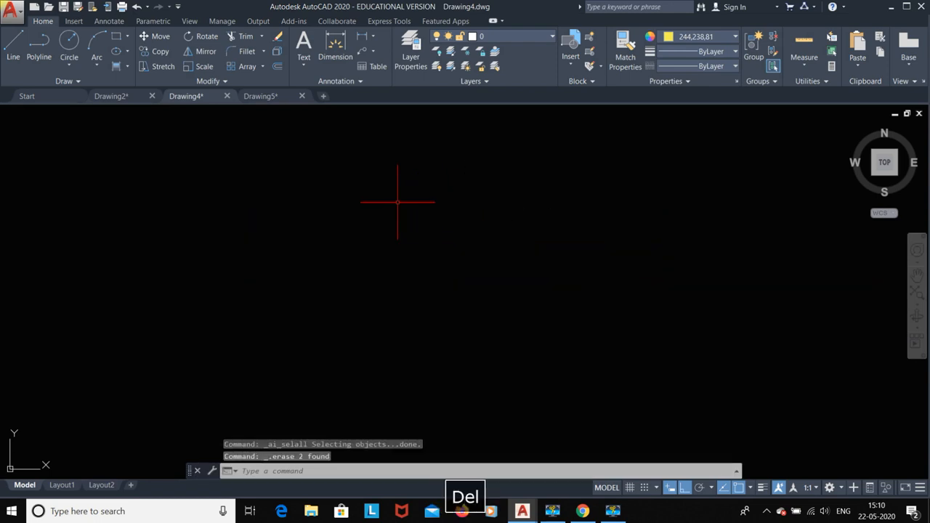
pyautogui.click(208, 80)
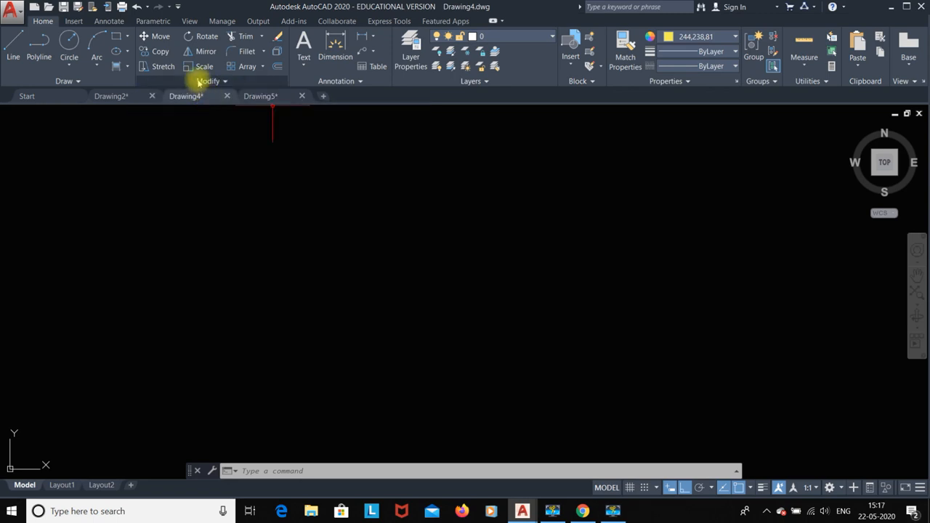
pyautogui.click(199, 81)
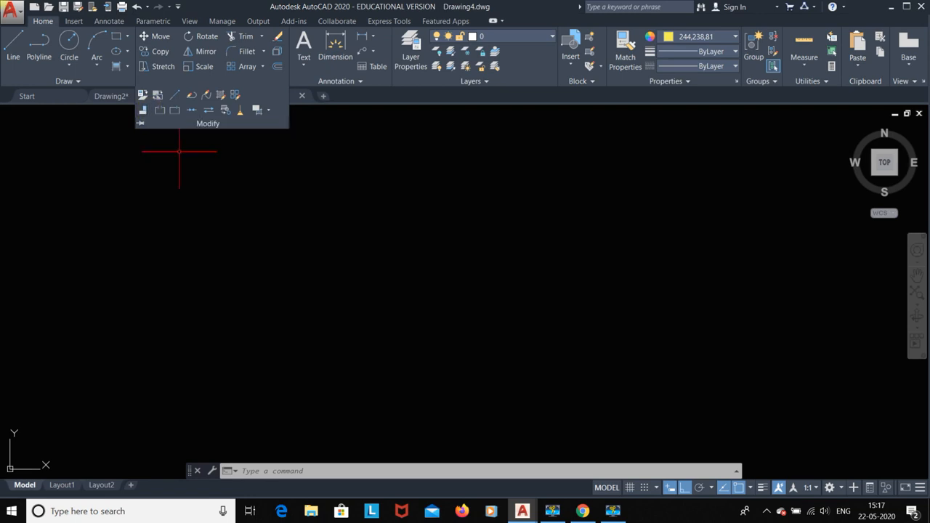
# - Draw a single horizontal line across the left half of the empty drawing
pyautogui.click(12, 43)
pyautogui.click(165, 264)
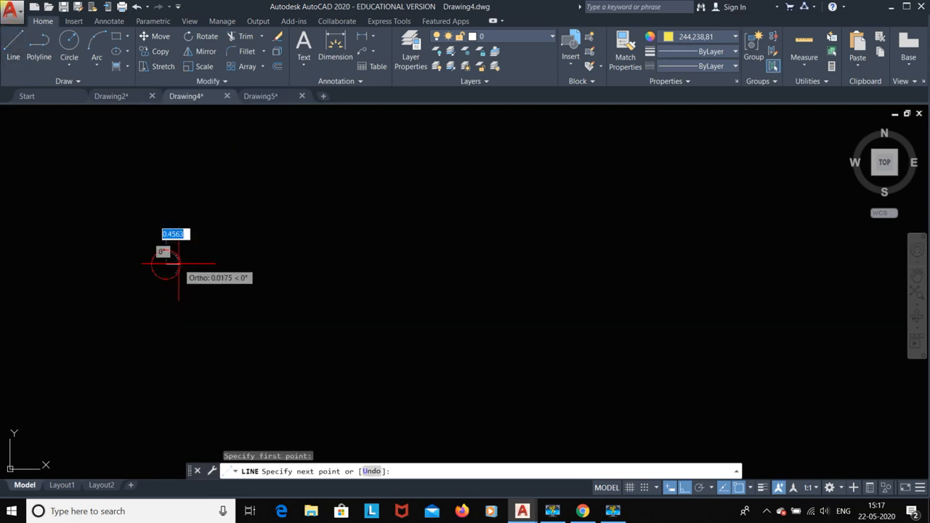
pyautogui.click(426, 263)
pyautogui.press('Escape')
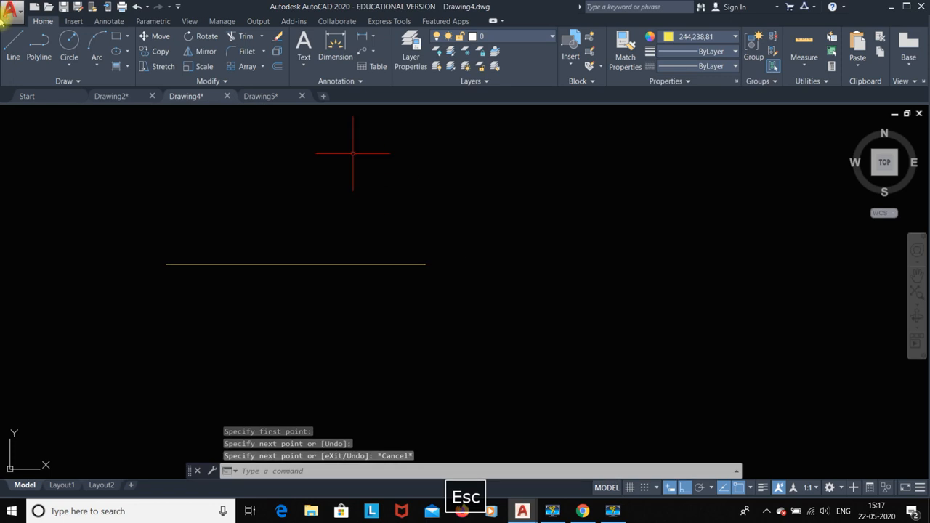
# - Draw a rectangle to the right of the line and slightly below it, with a width shorter than the line
pyautogui.click(117, 37)
pyautogui.click(493, 278)
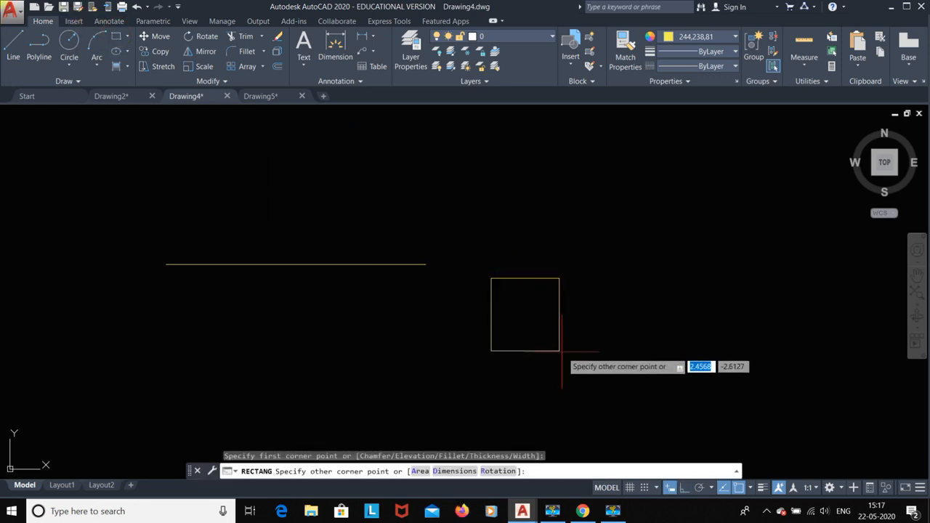
pyautogui.click(674, 383)
pyautogui.press('Escape')
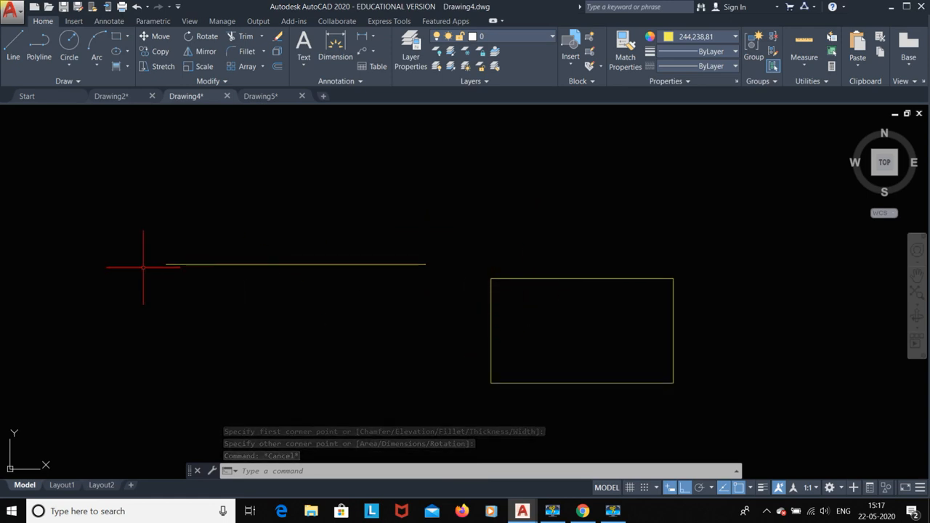
# - Try aligning the rectangle's top corners with the line's two endpoints using Align without scaling, and undo the alignment
pyautogui.write('al')
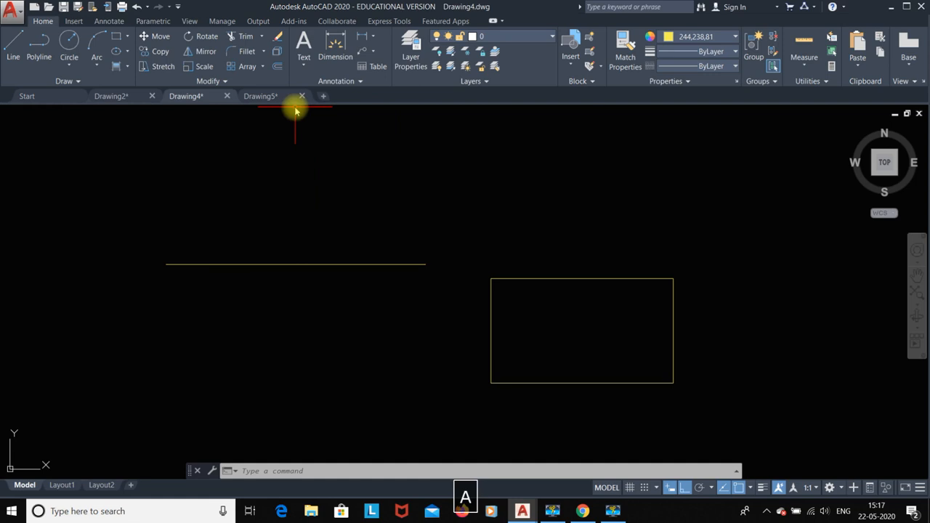
pyautogui.press('Return')
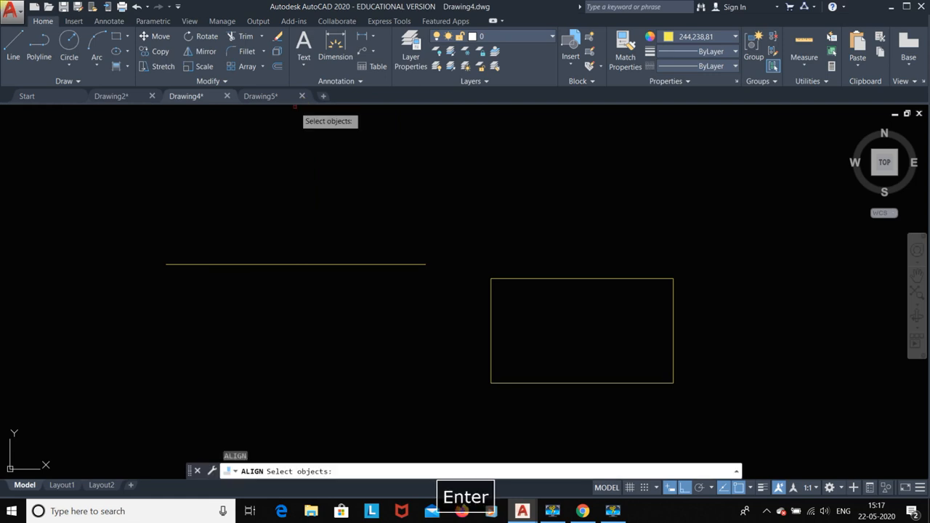
pyautogui.click(557, 279)
pyautogui.press('Return')
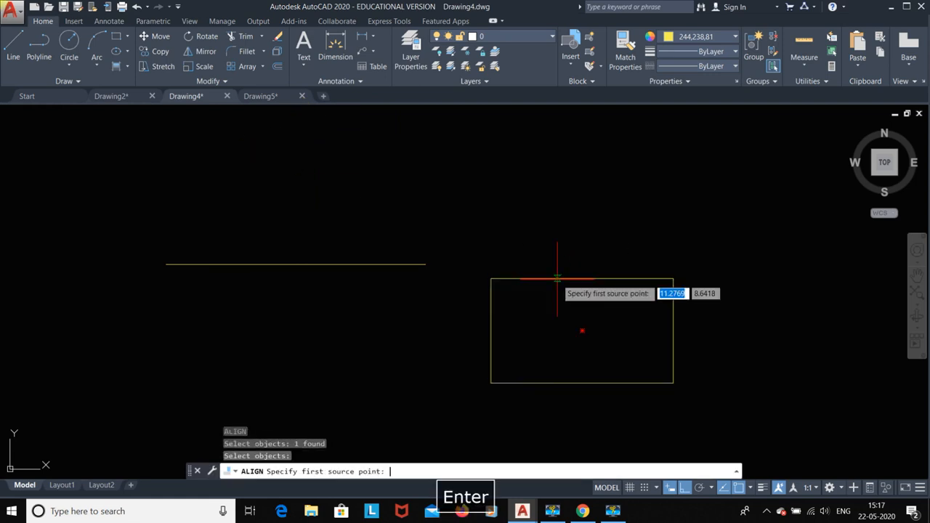
pyautogui.click(491, 278)
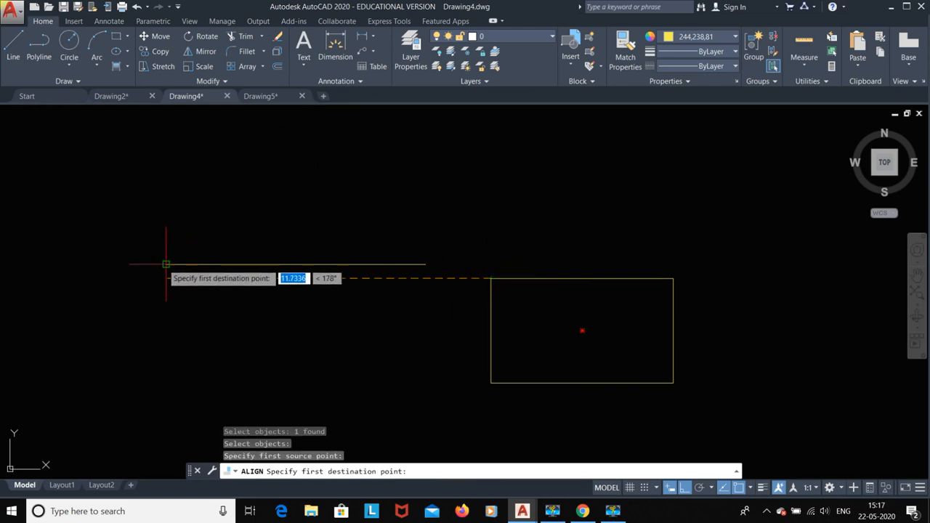
pyautogui.click(164, 264)
pyautogui.click(674, 279)
pyautogui.click(423, 265)
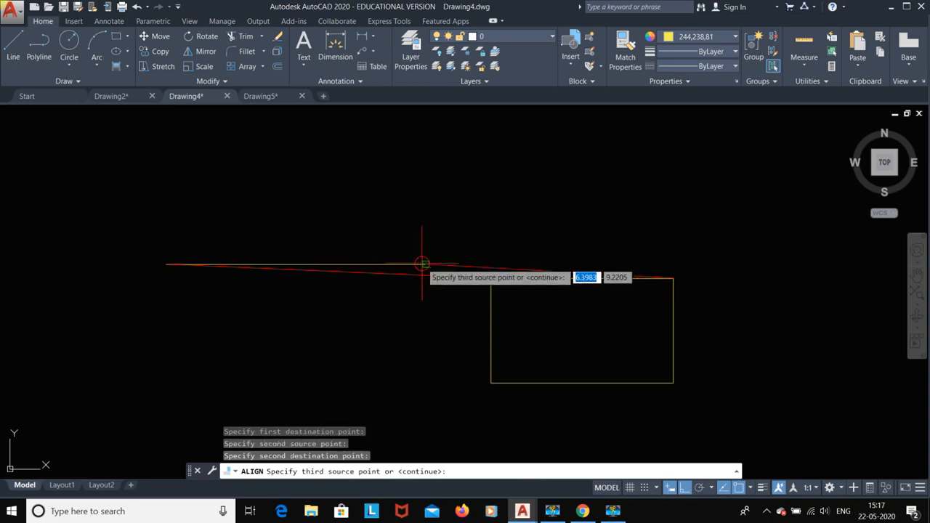
pyautogui.press('Return')
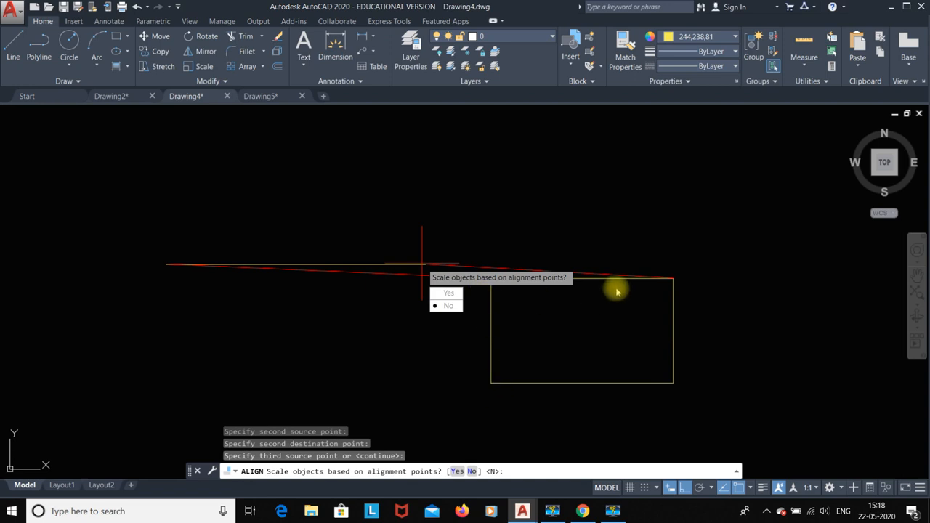
pyautogui.click(446, 306)
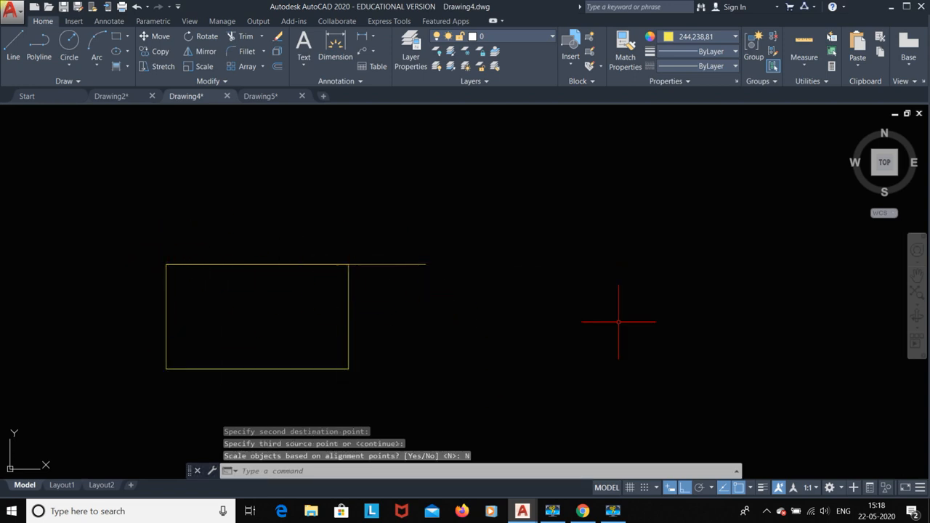
pyautogui.hotkey('ctrl', 'z')
# - Align the rectangle's top-left and top-right corners to the line's left and right endpoints, scaling the rectangle to the alignment points
pyautogui.write('al')
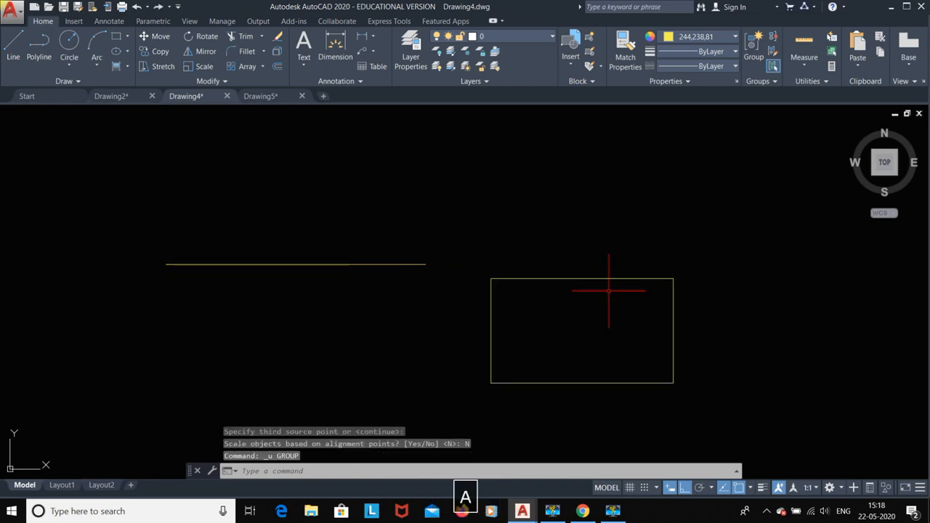
pyautogui.press('Return')
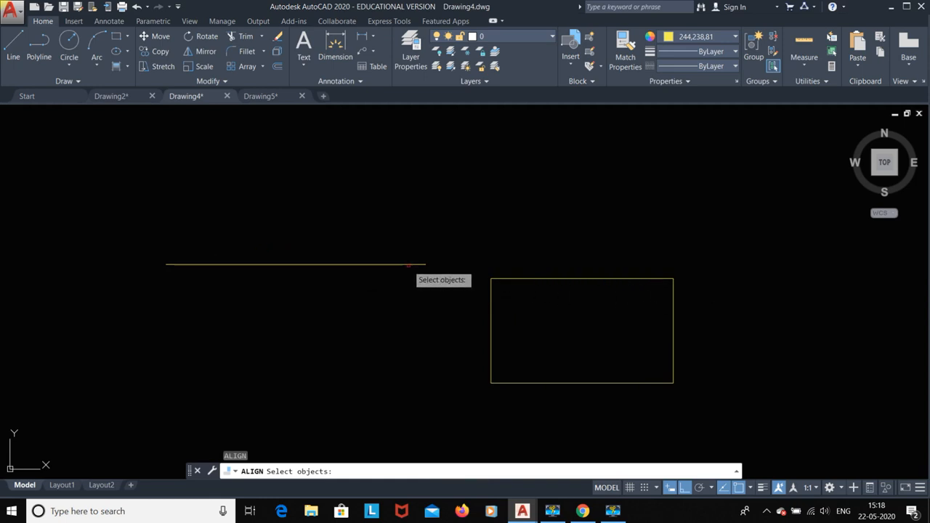
pyautogui.click(517, 278)
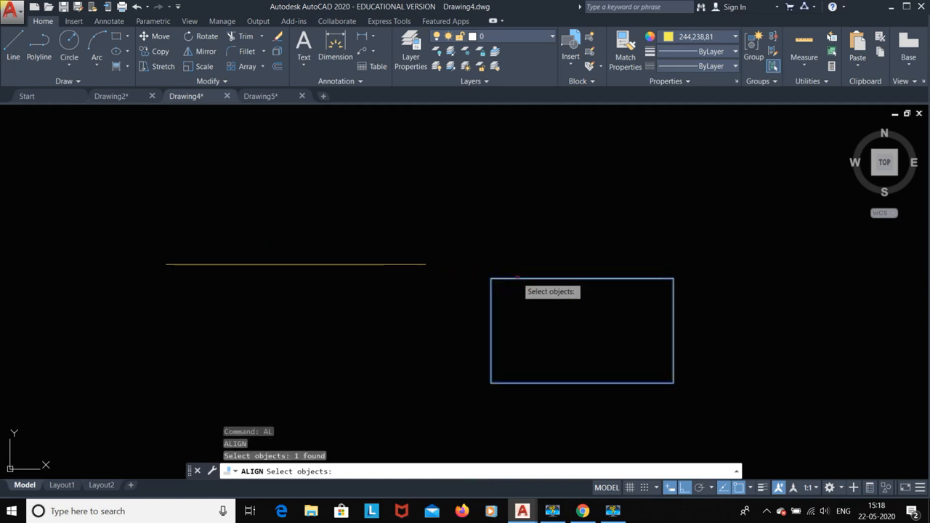
pyautogui.press('Return')
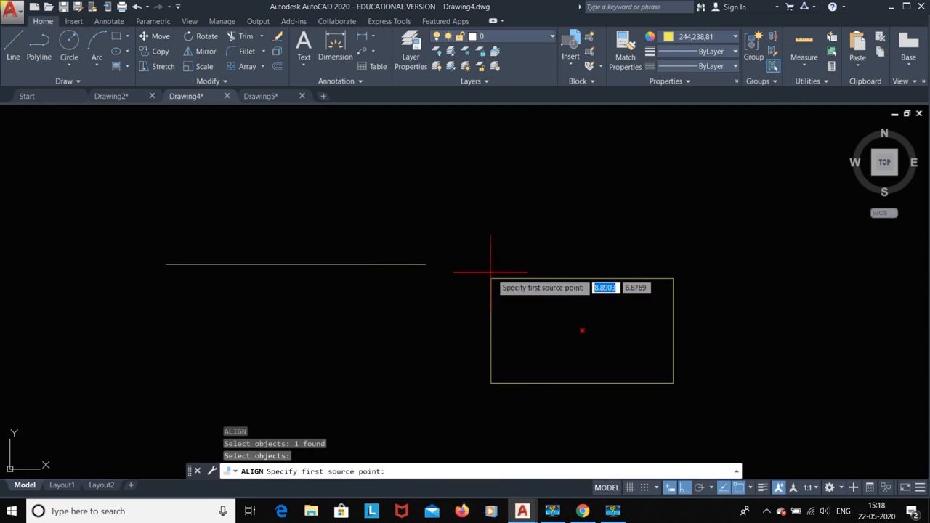
pyautogui.click(493, 278)
pyautogui.click(166, 264)
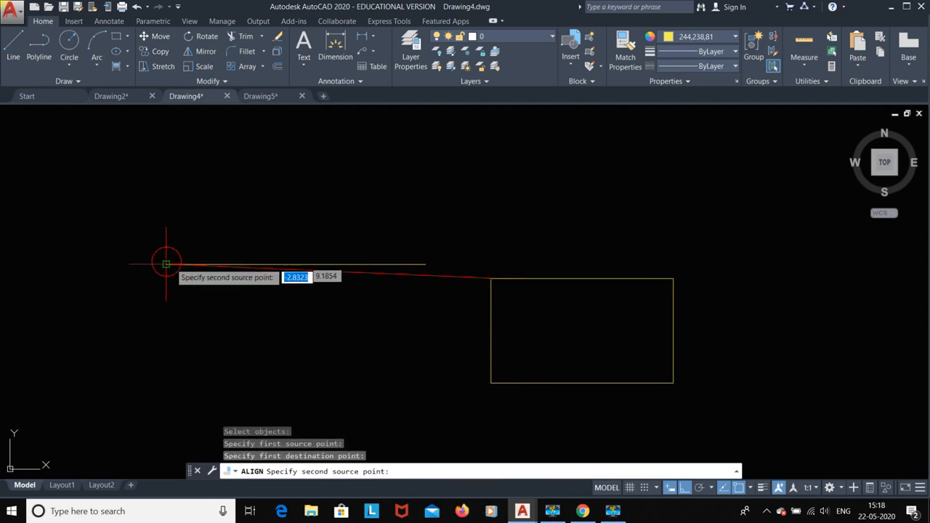
pyautogui.click(673, 279)
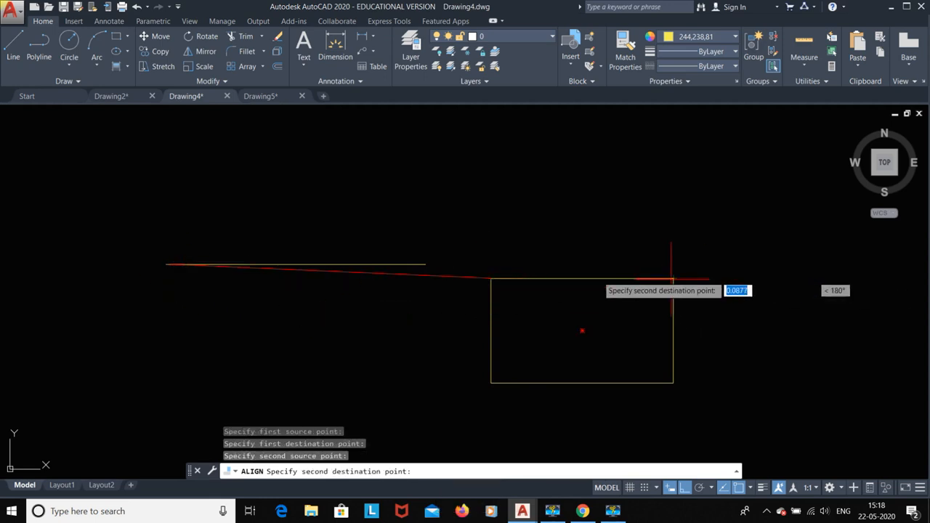
pyautogui.click(426, 264)
pyautogui.press('Return')
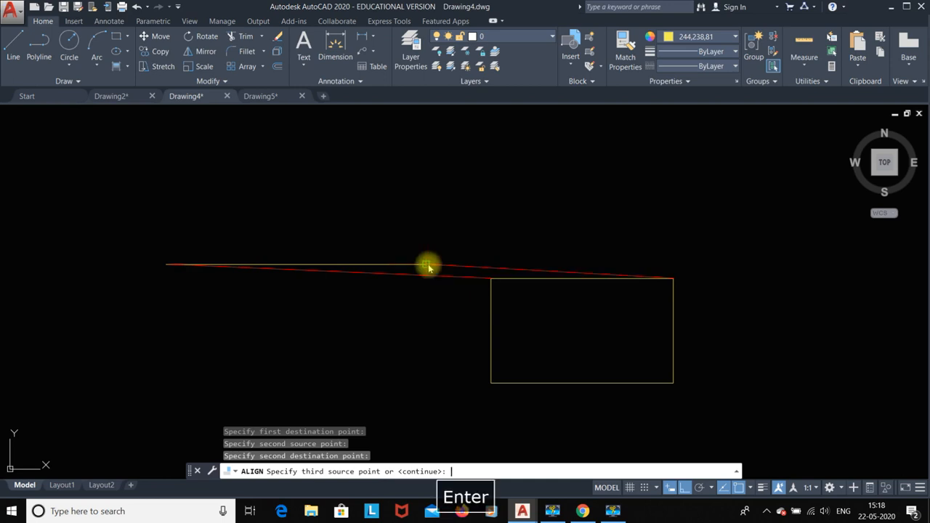
pyautogui.write('y')
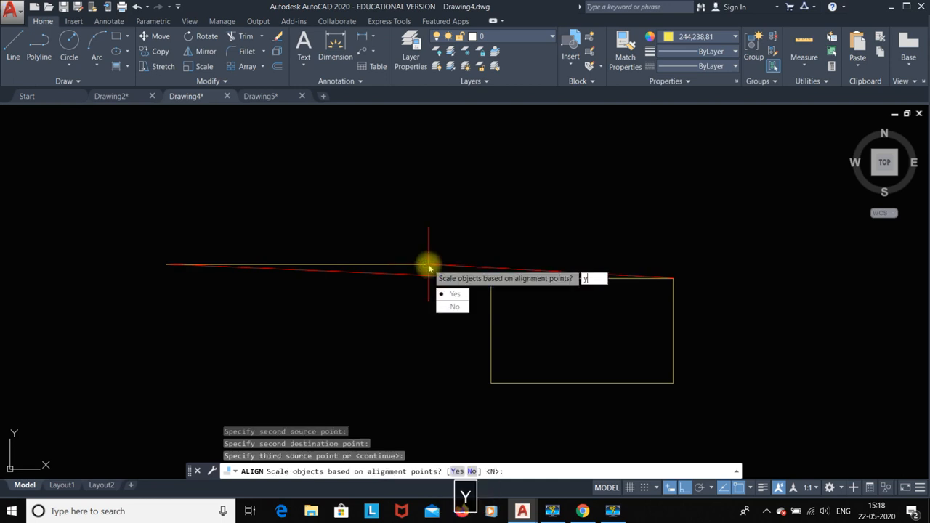
pyautogui.press('Return')
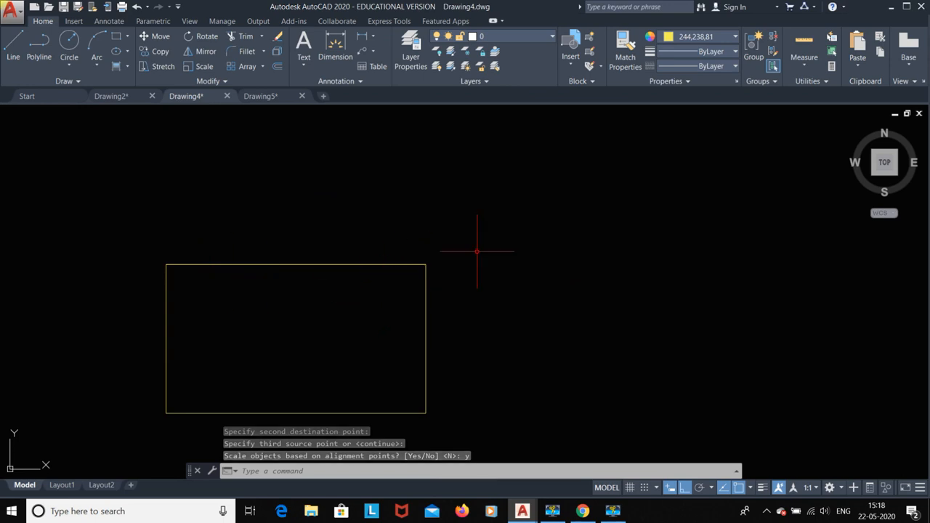
# - Erase the aligned rectangle and the line
pyautogui.scroll(-2, 477, 251)
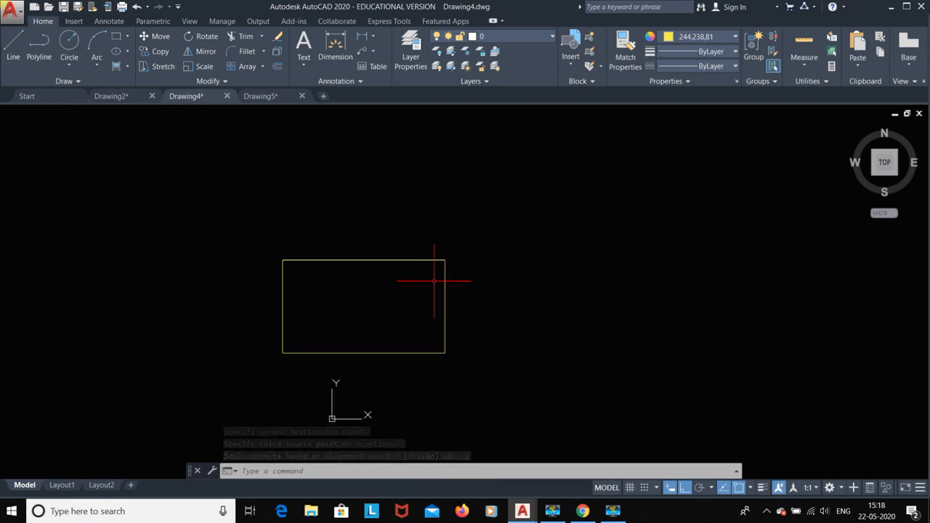
pyautogui.hotkey('ctrl', 'a')
pyautogui.press('Delete')
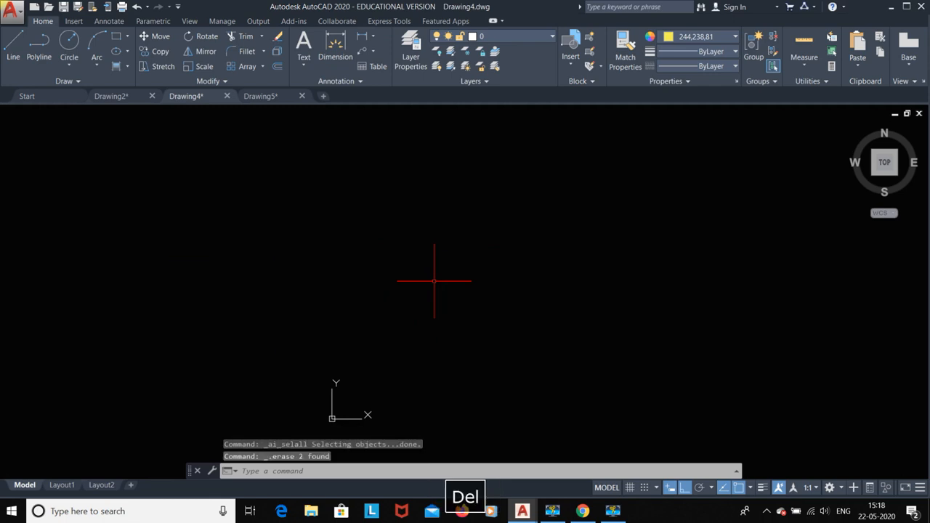
# - Draw a large horizontal rectangle above the UCS origin icon
pyautogui.click(231, 81)
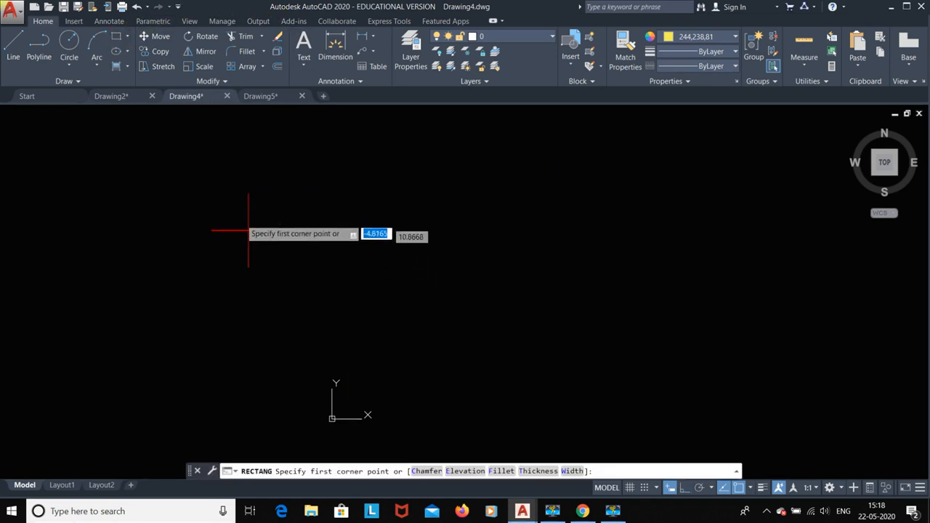
pyautogui.click(215, 187)
pyautogui.click(556, 338)
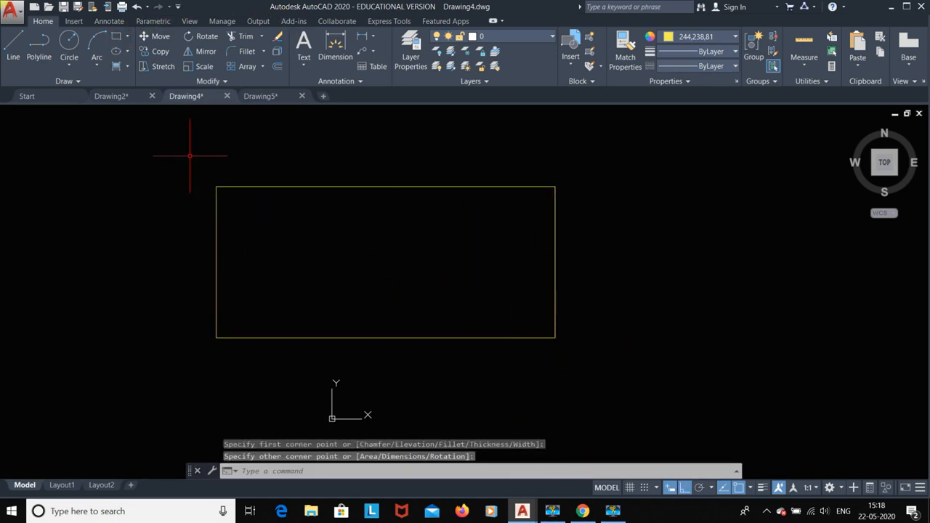
# - Try to break the rectangle from its top-right corner to a point partway down the right side, and undo the break
pyautogui.write('br')
pyautogui.press('Return')
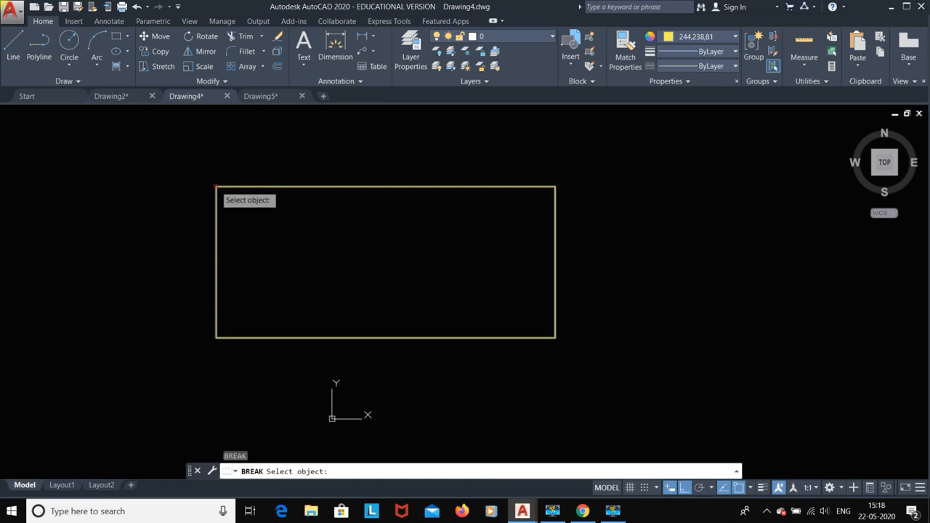
pyautogui.click(555, 186)
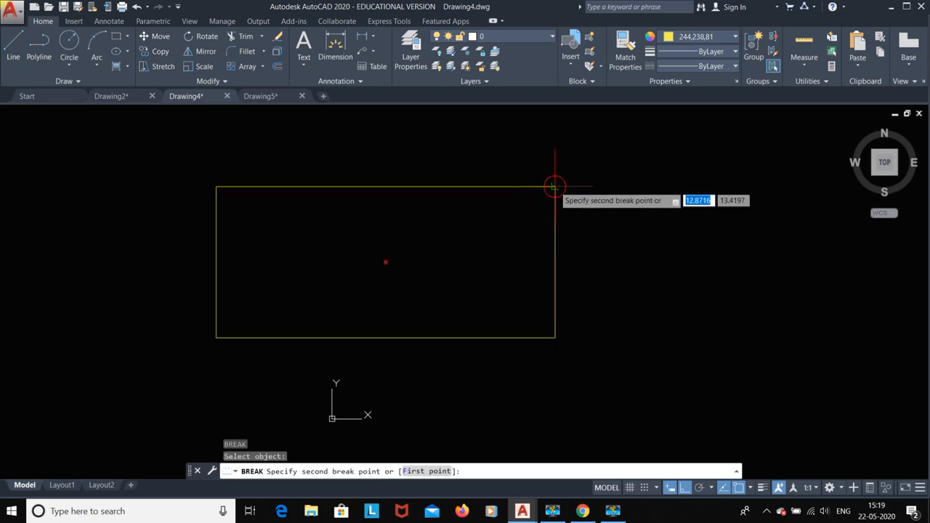
pyautogui.click(556, 301)
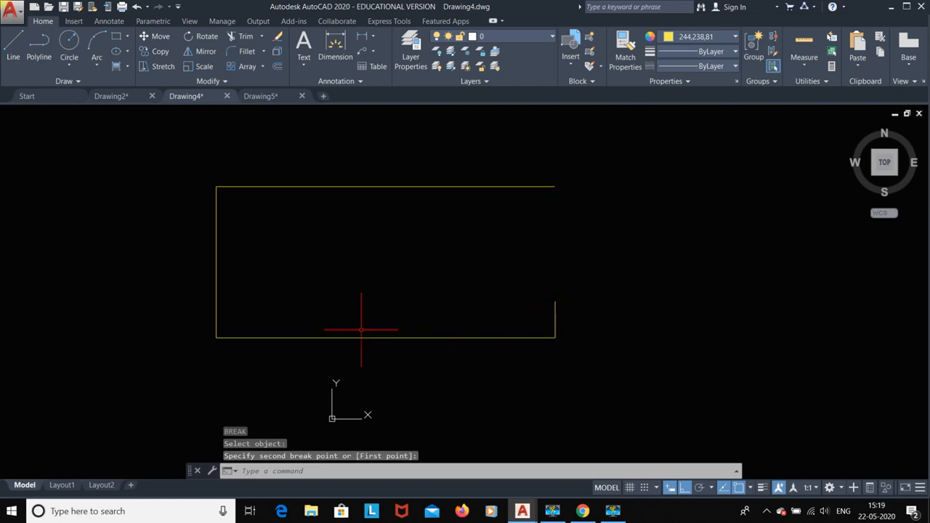
pyautogui.press('Escape')
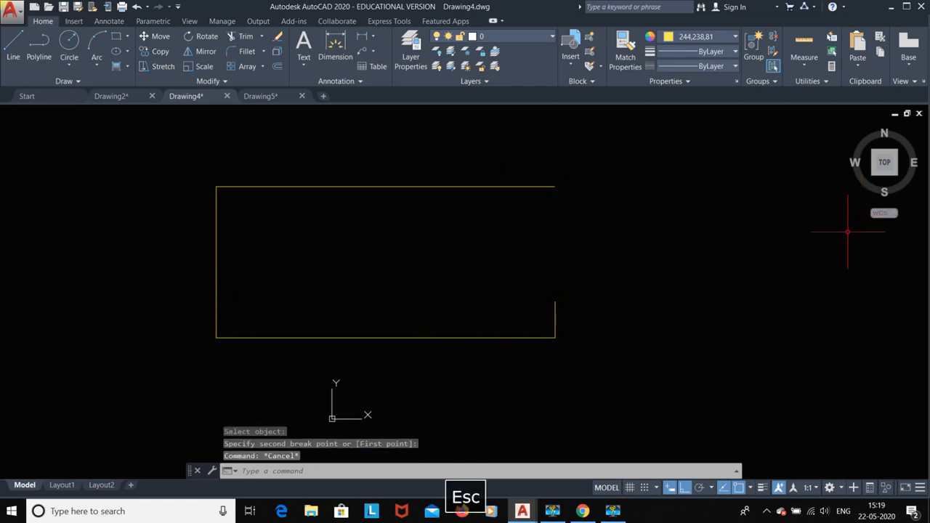
pyautogui.hotkey('ctrl', 'z')
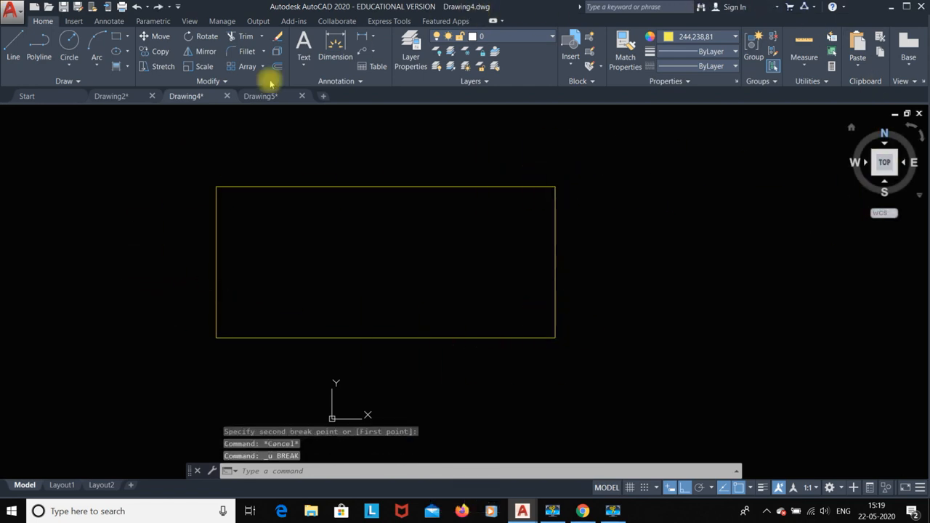
# - Try Break at Point on the rectangle at a point low on its right side, and undo the break
pyautogui.click(197, 81)
pyautogui.click(181, 100)
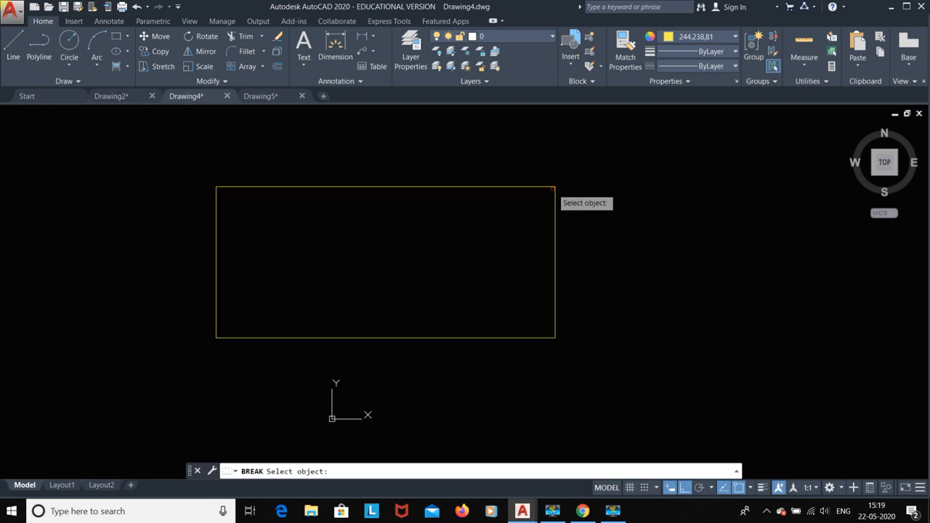
pyautogui.click(554, 189)
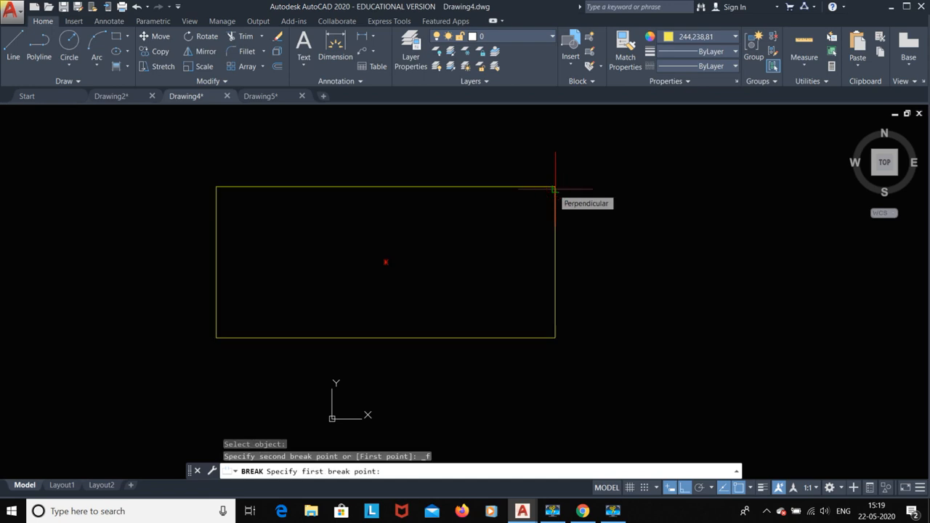
pyautogui.click(555, 307)
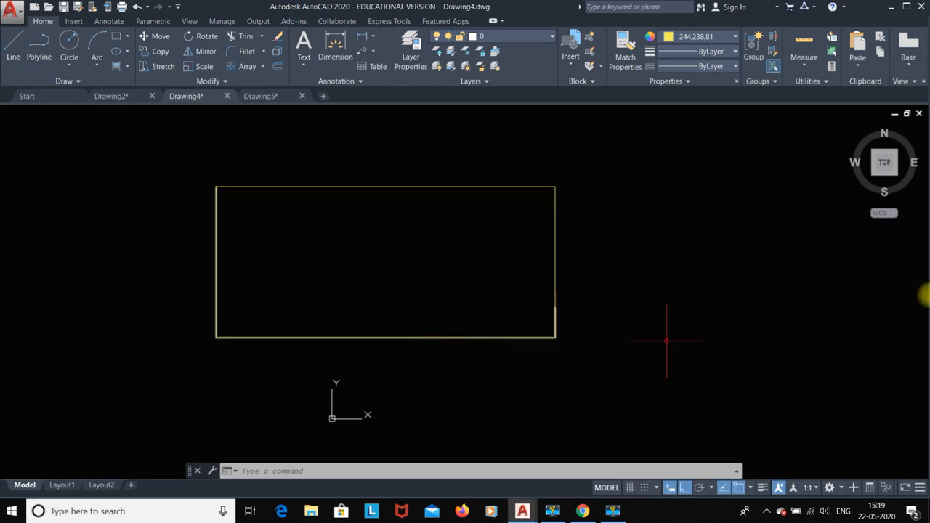
pyautogui.press('Escape')
pyautogui.hotkey('ctrl', 'z')
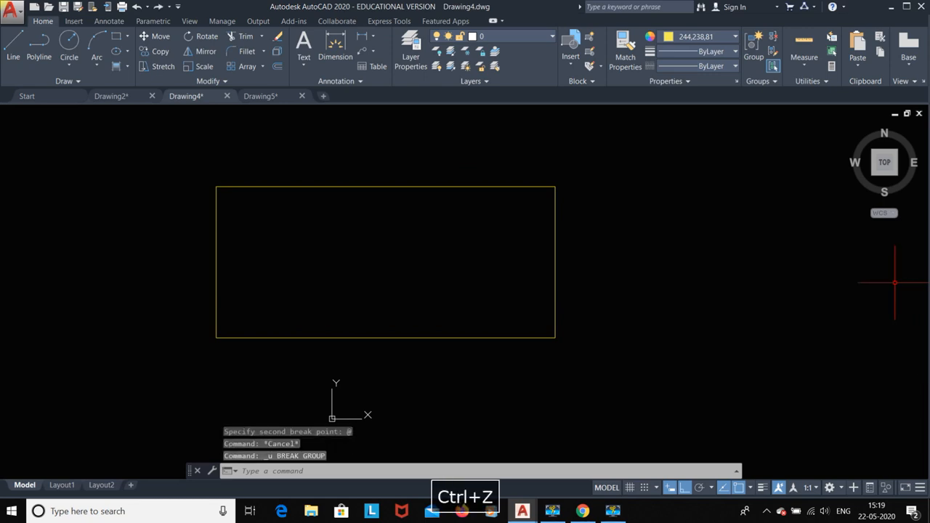
# - Erase the rectangle from the drawing
pyautogui.press('Delete')
pyautogui.click(210, 82)
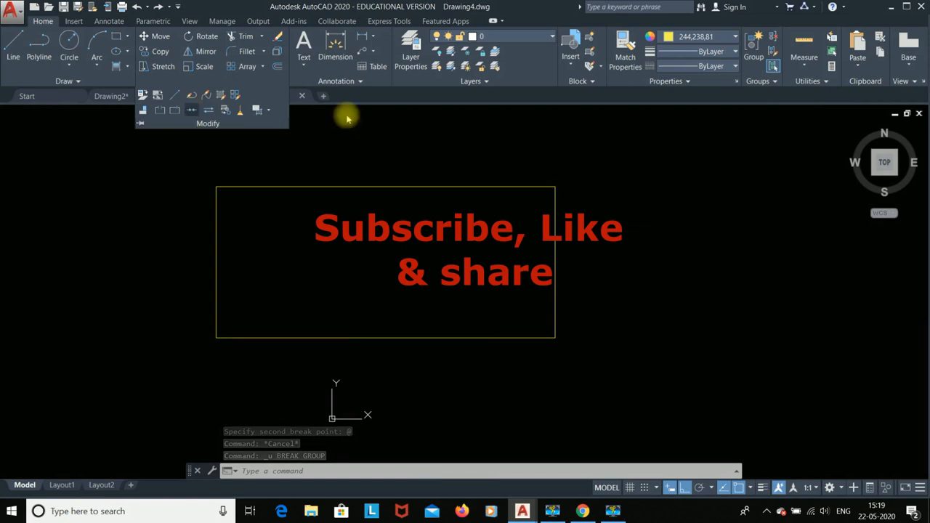
pyautogui.press('Escape')
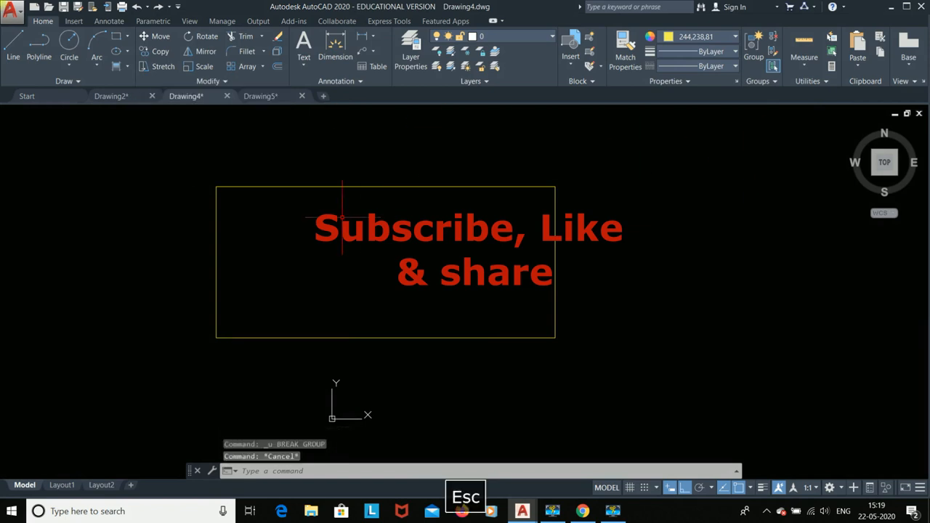
pyautogui.hotkey('ctrl', 'a')
pyautogui.press('Delete')
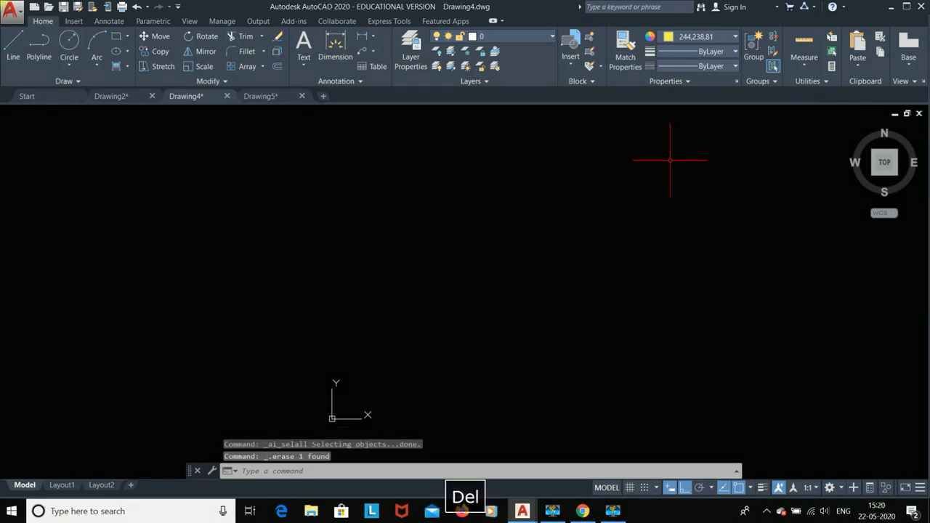
# - Draw a closed six-sided stepped outline with the Line command, closing it with a slanted edge at the lower-left
pyautogui.click(14, 48)
pyautogui.click(207, 294)
pyautogui.click(363, 170)
pyautogui.click(396, 183)
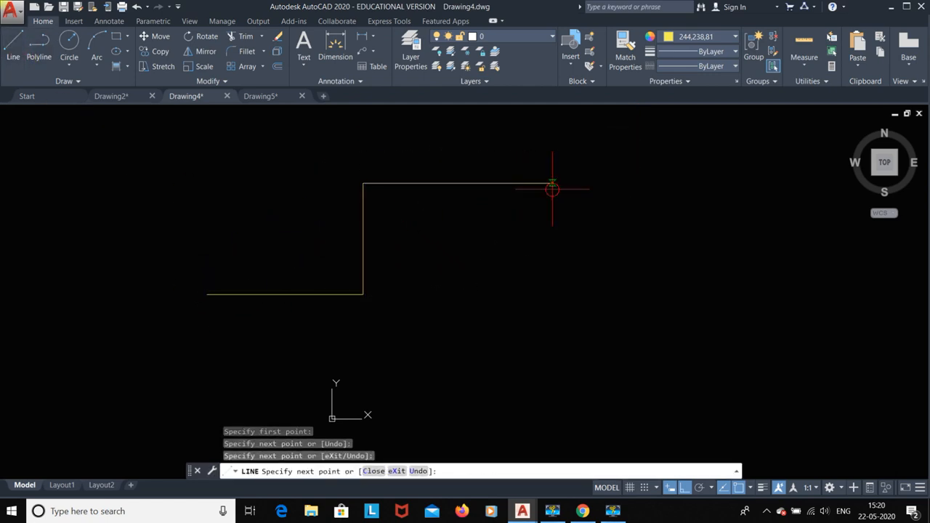
pyautogui.click(552, 186)
pyautogui.click(552, 386)
pyautogui.click(228, 386)
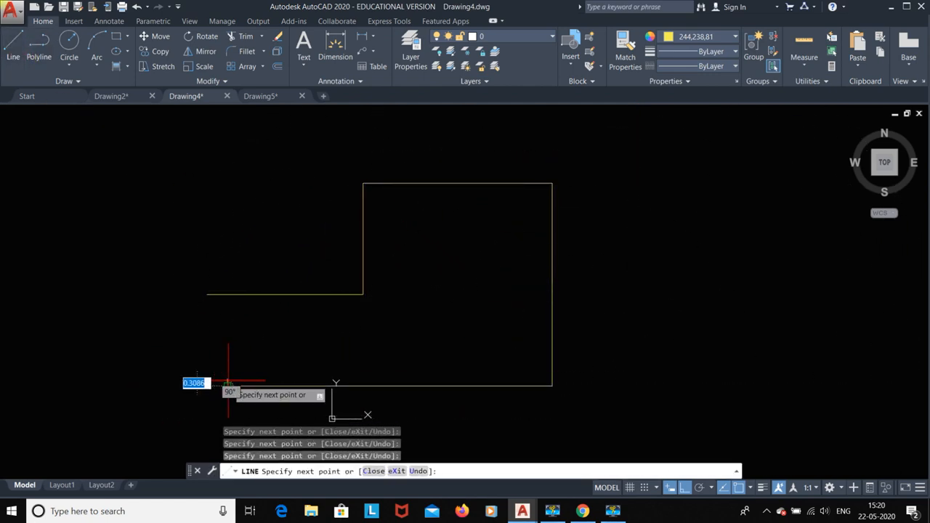
pyautogui.write('c')
pyautogui.press('Return')
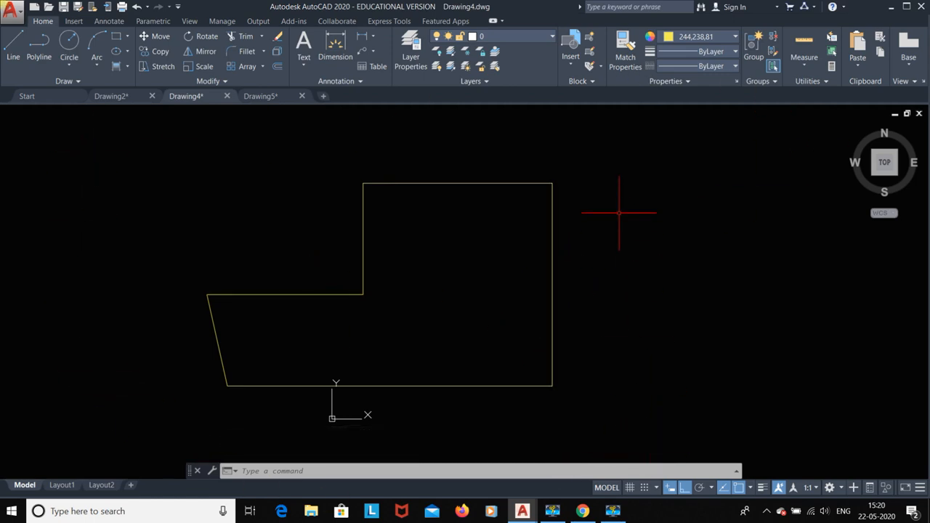
# - Join all the lines of the stepped outline into a single polyline
pyautogui.click(617, 137)
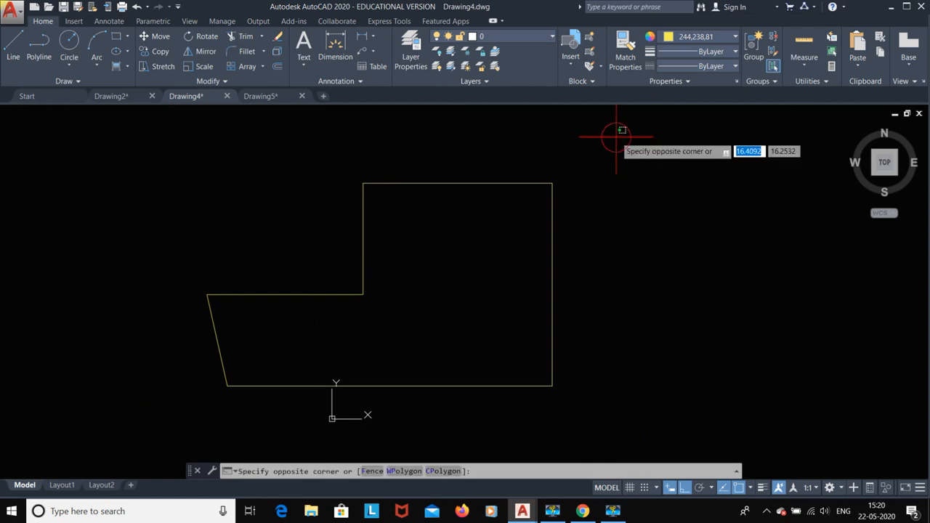
pyautogui.click(182, 416)
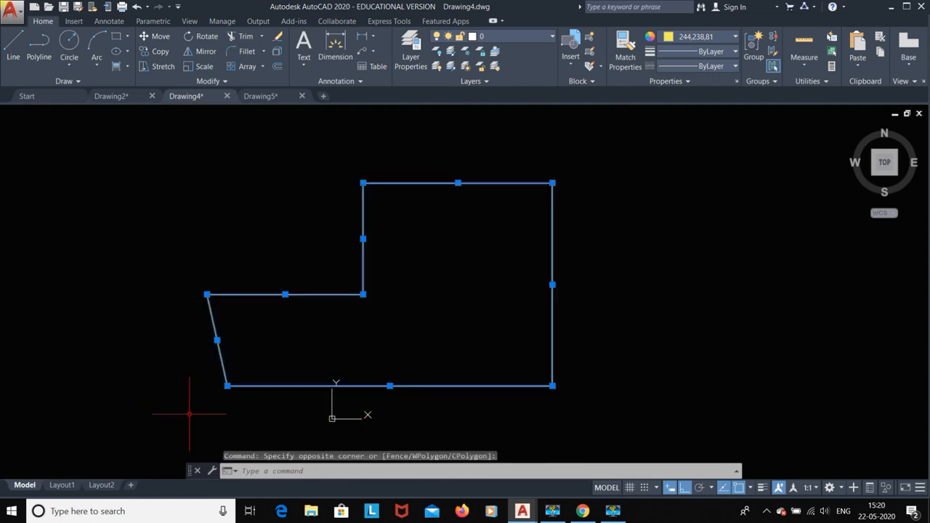
pyautogui.press('j')
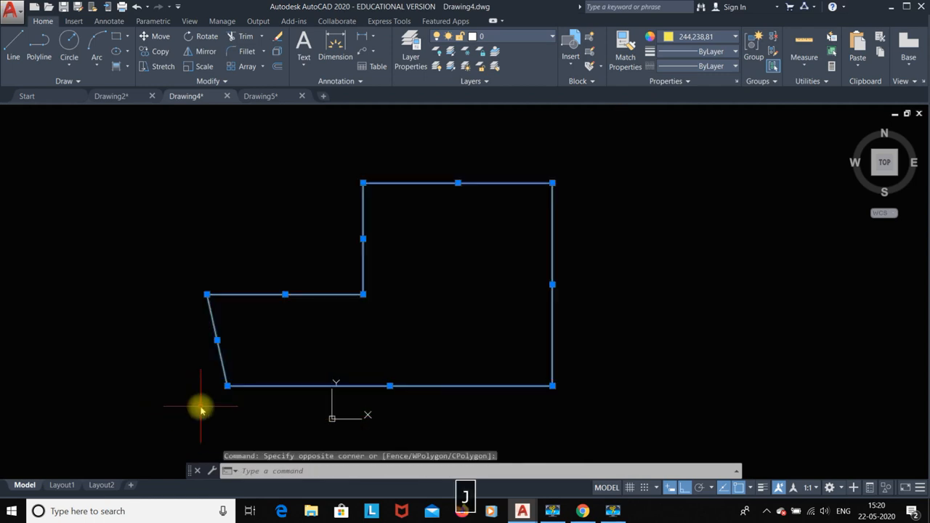
pyautogui.press('Return')
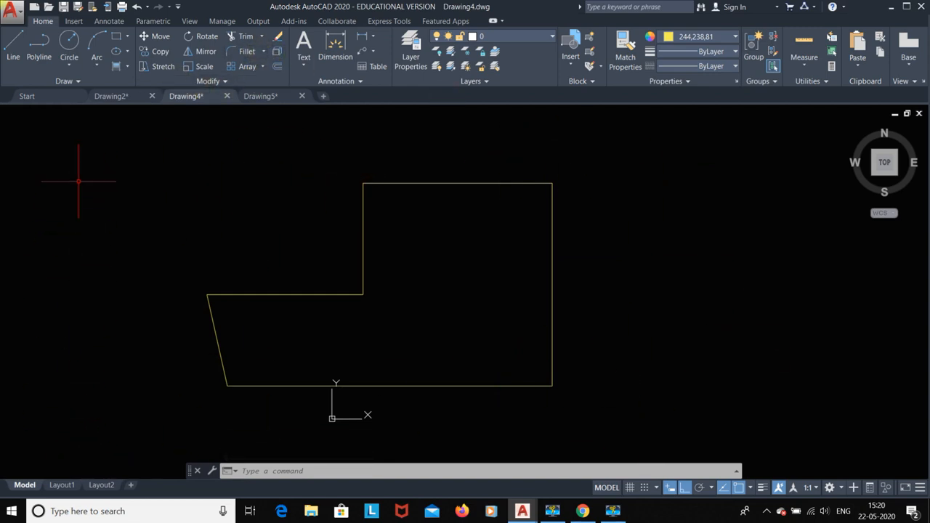
# - Draw a wavy four-point fit spline to the right of the outline, with Ortho mode turned off
pyautogui.click(204, 80)
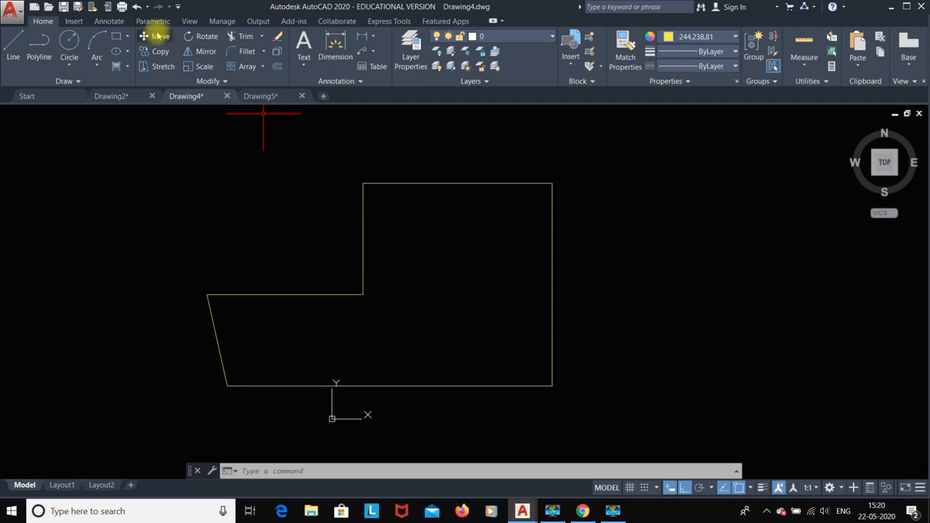
pyautogui.click(88, 80)
pyautogui.click(10, 95)
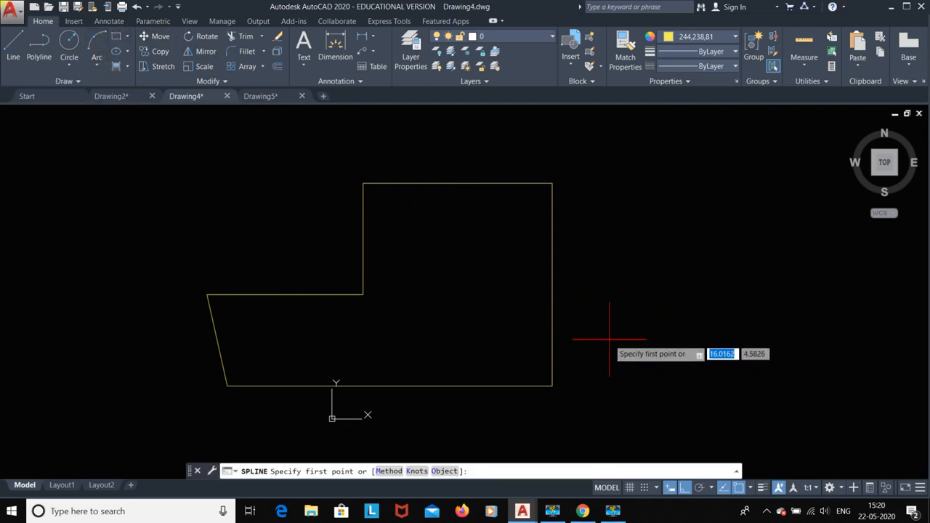
pyautogui.click(609, 336)
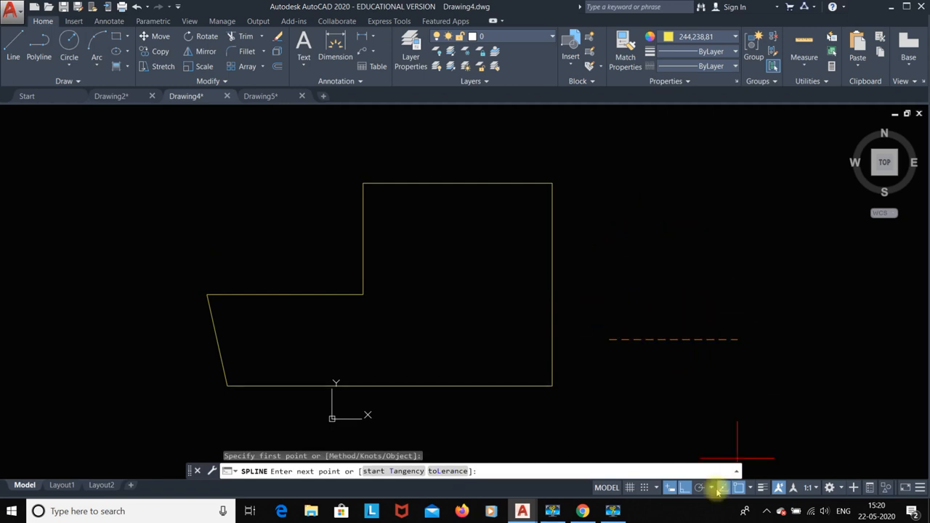
pyautogui.click(685, 487)
pyautogui.click(692, 242)
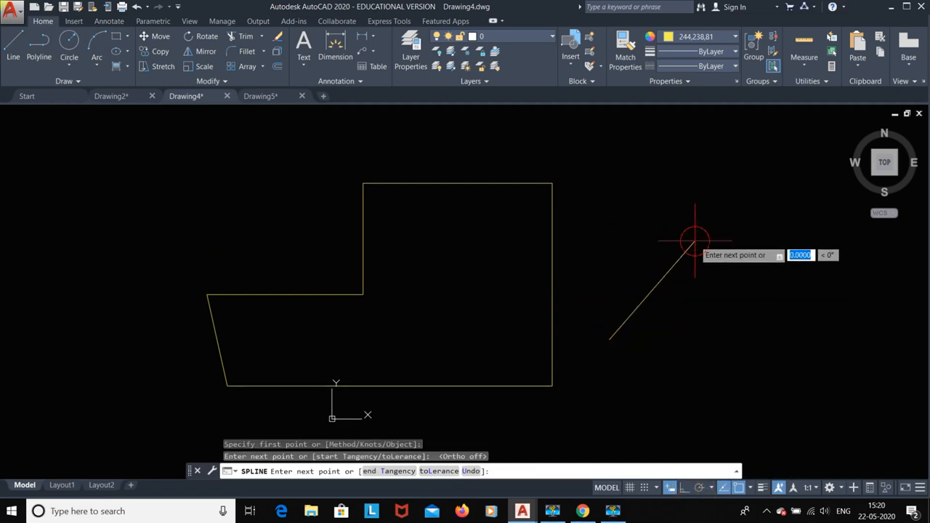
pyautogui.click(856, 277)
pyautogui.click(900, 253)
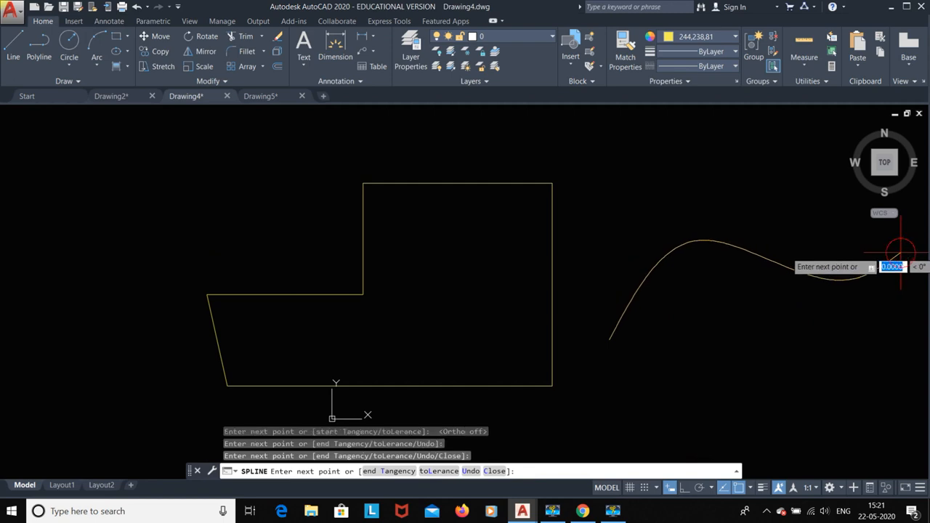
pyautogui.press('Return')
pyautogui.press('Return')
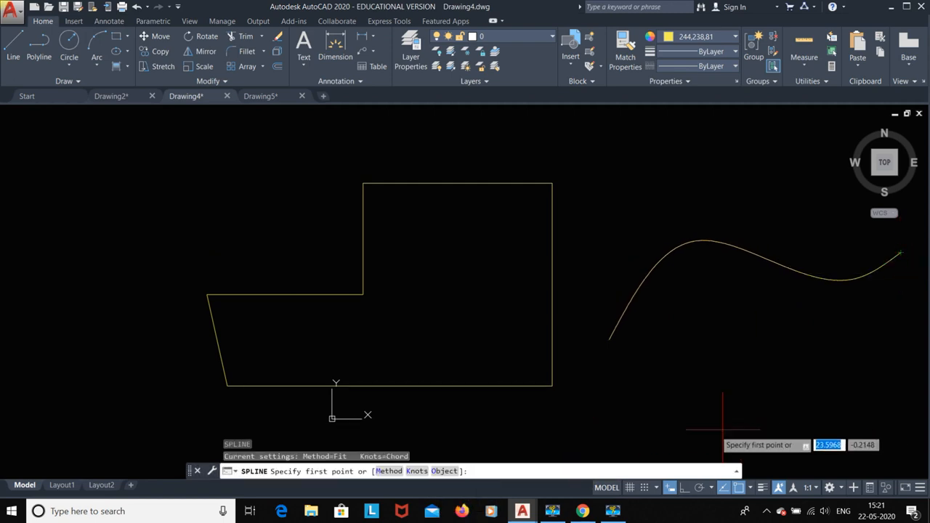
pyautogui.press('Escape')
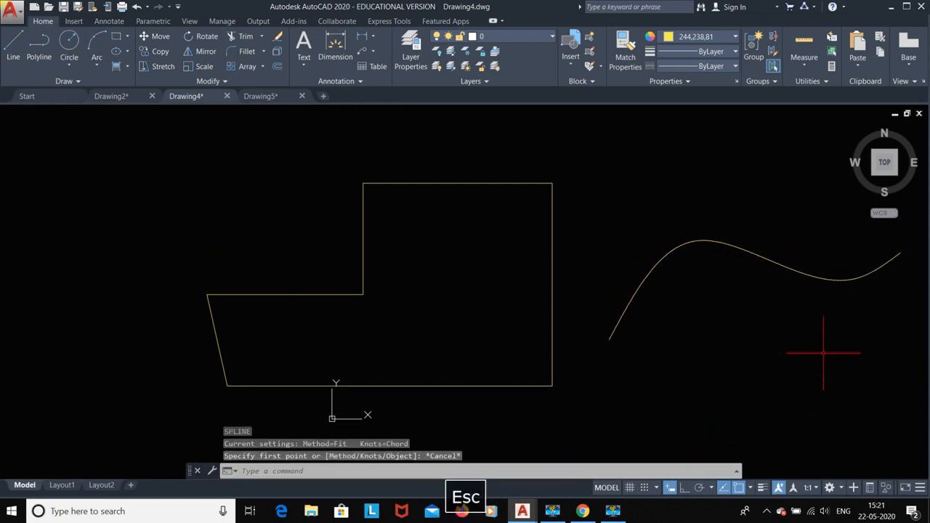
# - Reverse the direction of the spline
pyautogui.click(771, 256)
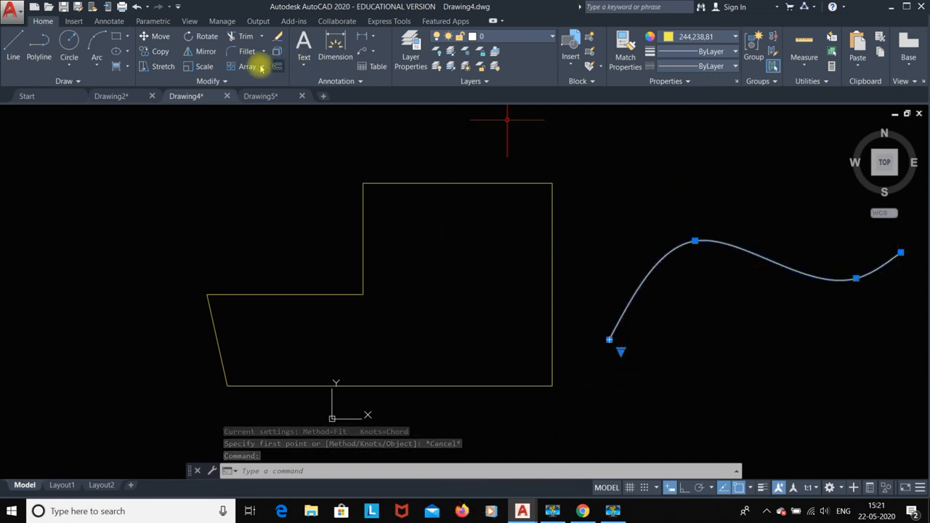
pyautogui.click(226, 81)
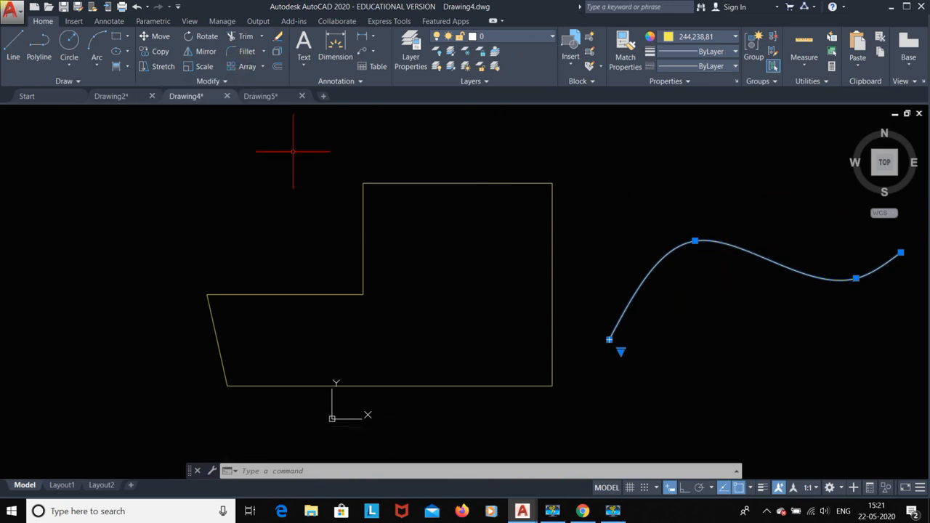
pyautogui.click(220, 84)
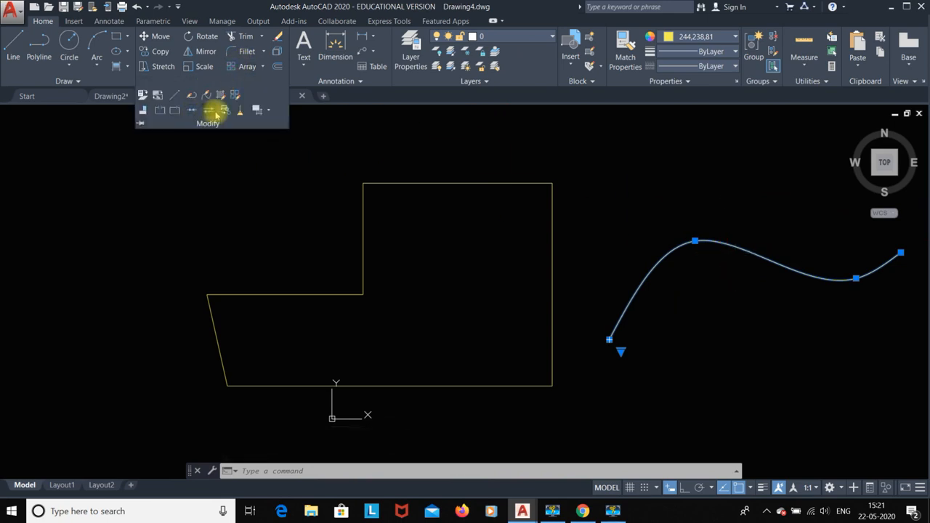
pyautogui.click(212, 112)
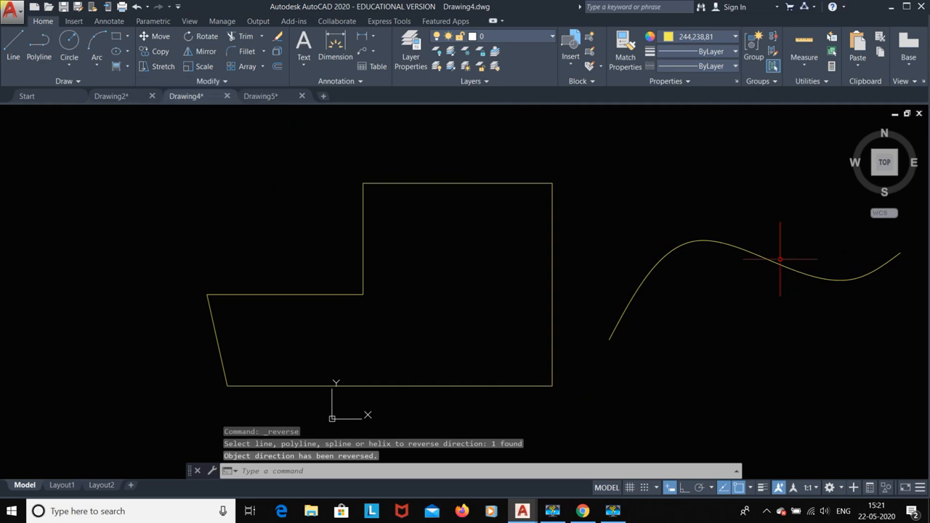
# - Reverse the spline a second time to restore its original direction, and select it to check its start point
pyautogui.click(777, 262)
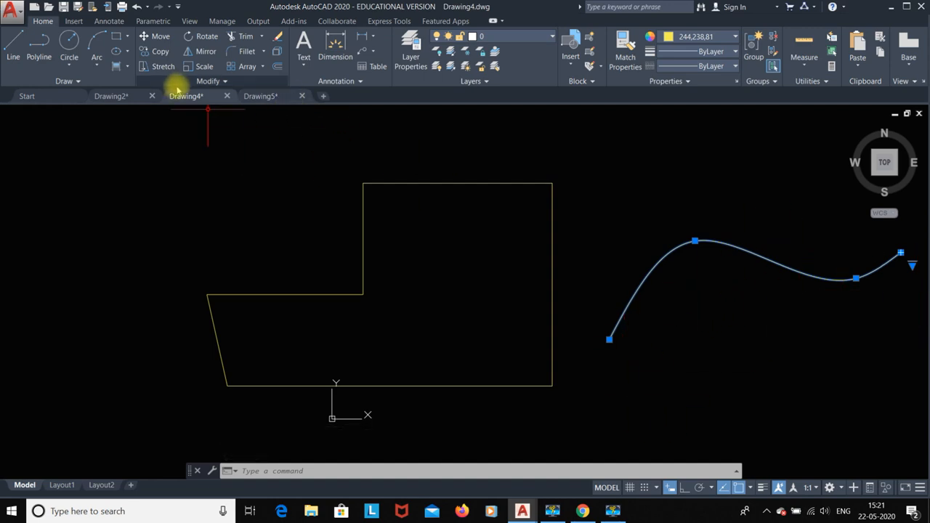
pyautogui.click(182, 82)
pyautogui.click(190, 111)
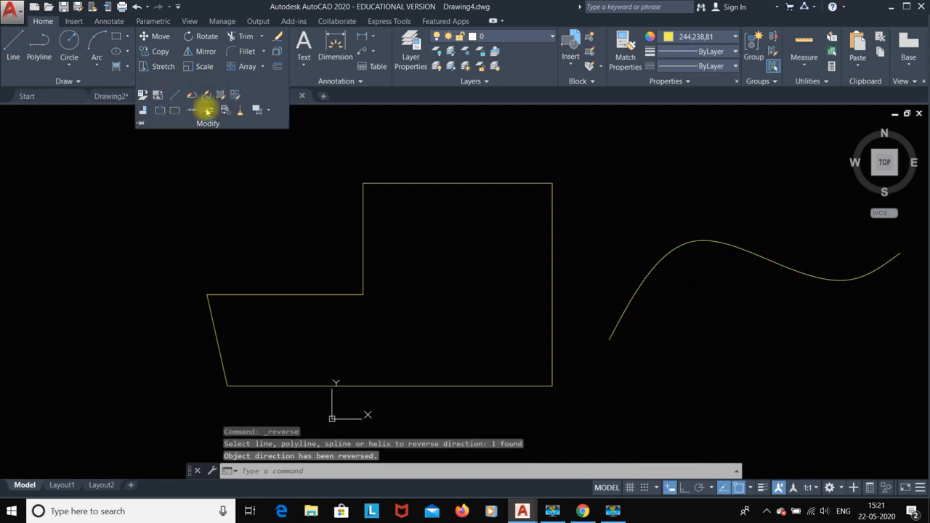
pyautogui.click(658, 254)
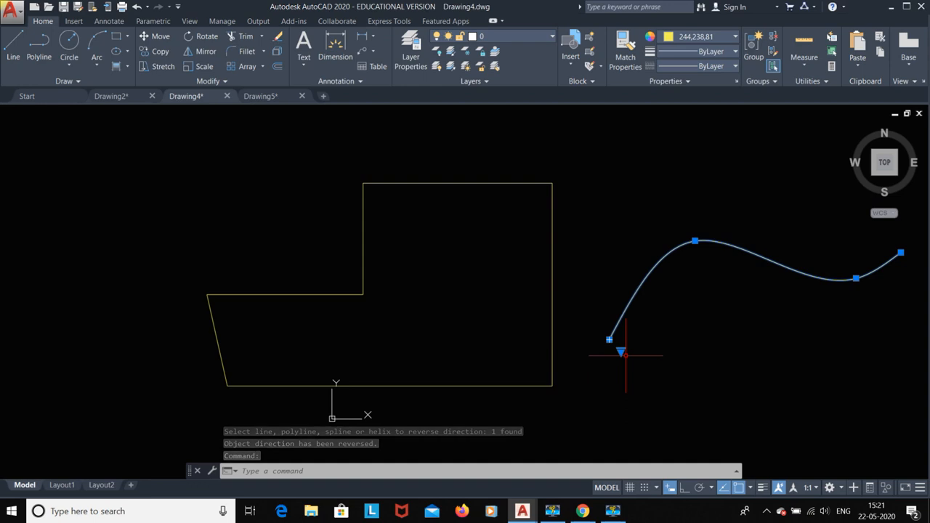
# - Erase everything in the drawing, both the spline and the joined outline
pyautogui.hotkey('ctrl', 'a')
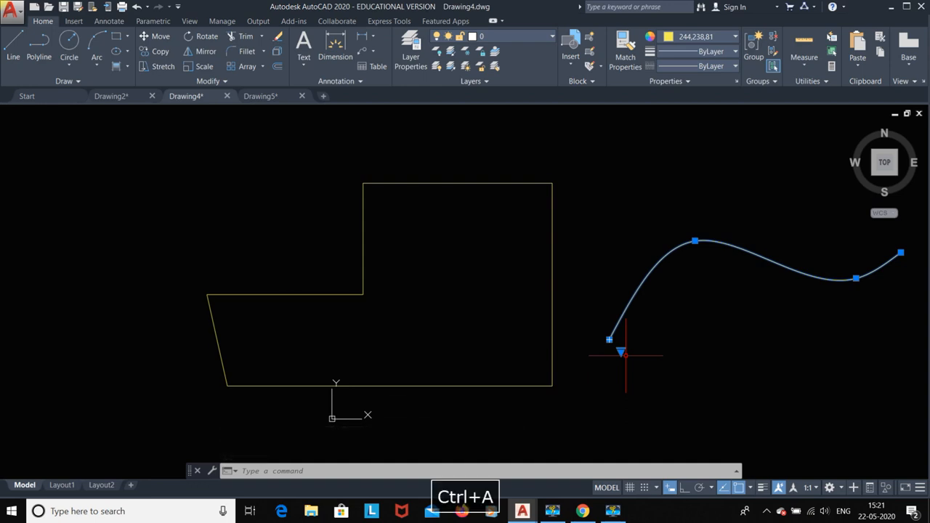
pyautogui.press('Delete')
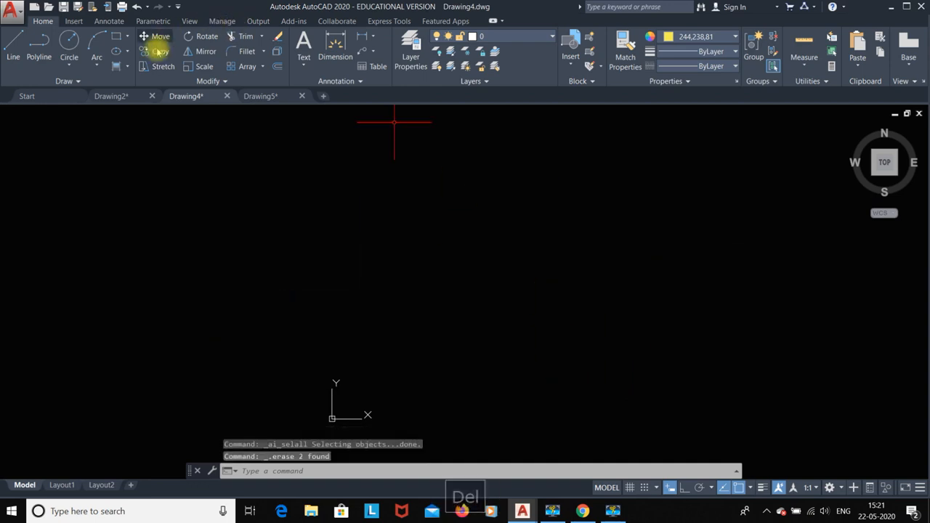
# - Draw a rectangle in the middle of the empty drawing and a circle beside its right edge
pyautogui.click(206, 81)
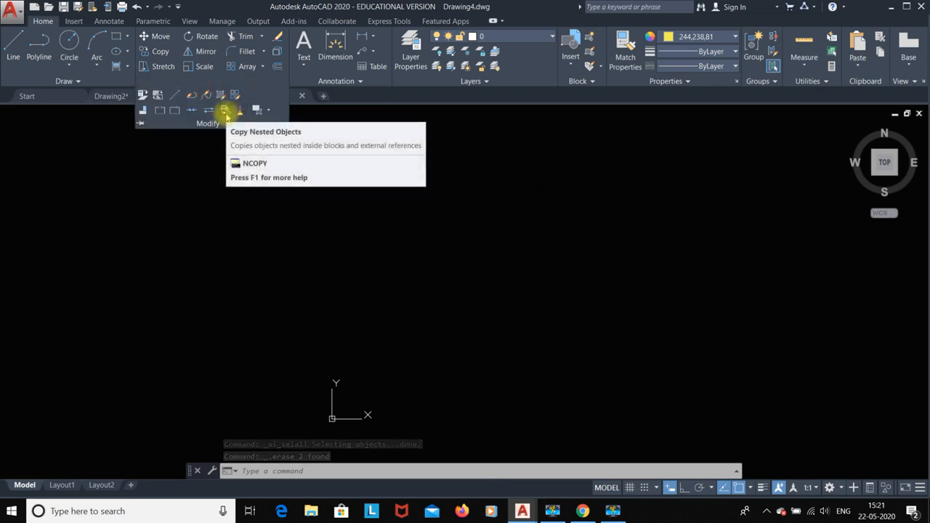
pyautogui.click(117, 36)
pyautogui.click(228, 186)
pyautogui.click(488, 332)
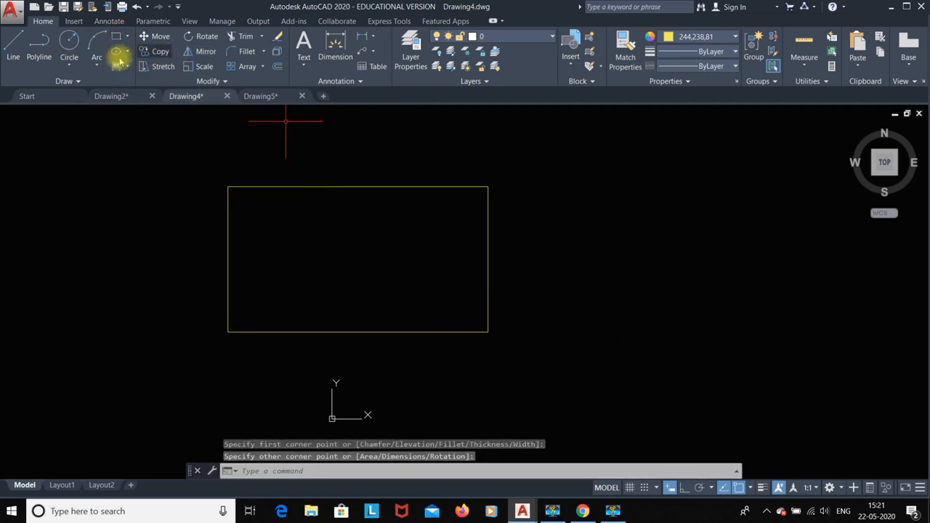
pyautogui.click(69, 44)
pyautogui.click(628, 260)
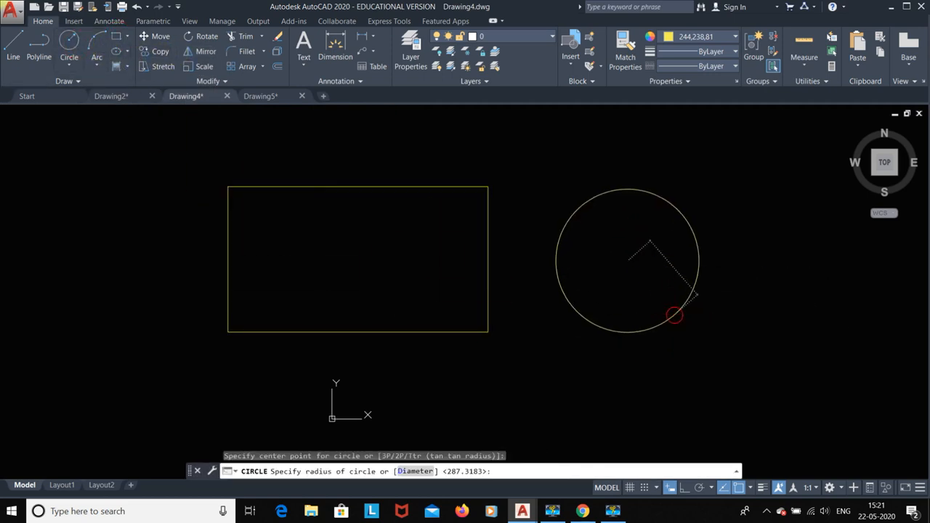
pyautogui.click(674, 315)
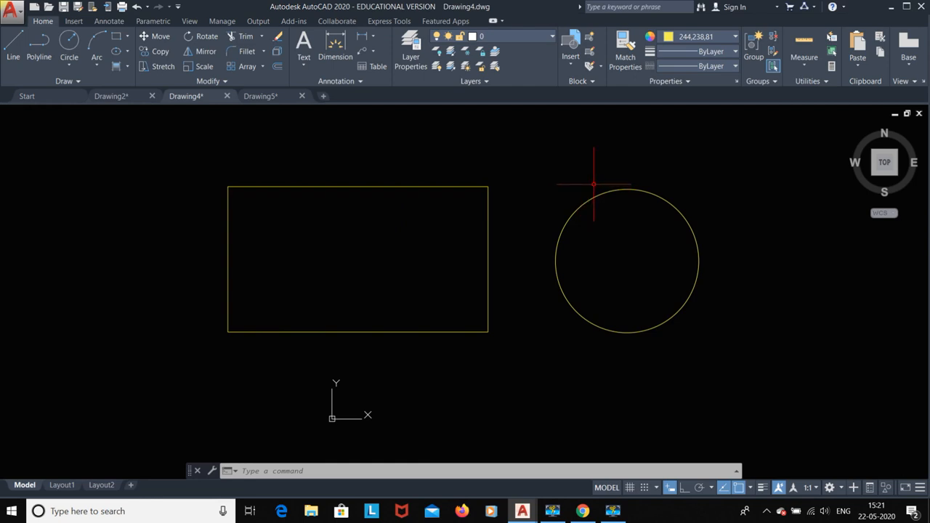
pyautogui.click(590, 35)
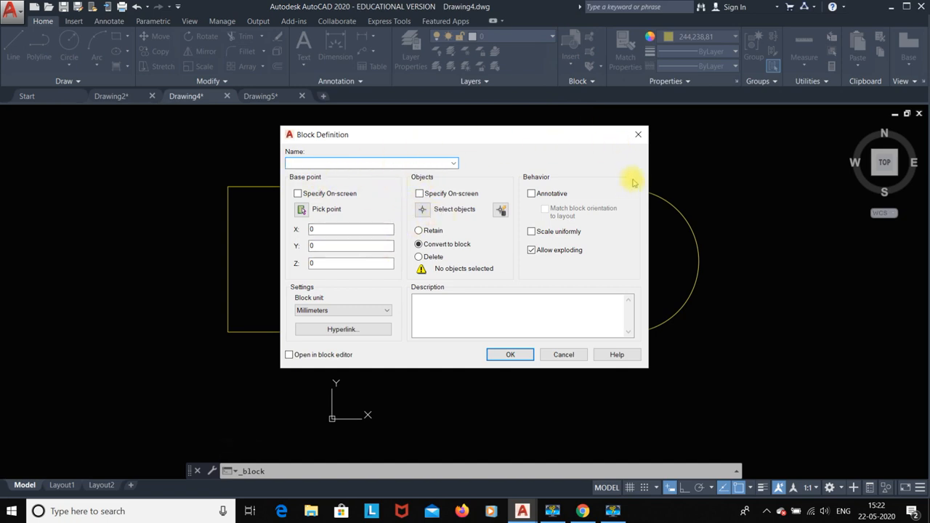
pyautogui.click(639, 135)
pyautogui.press('Escape')
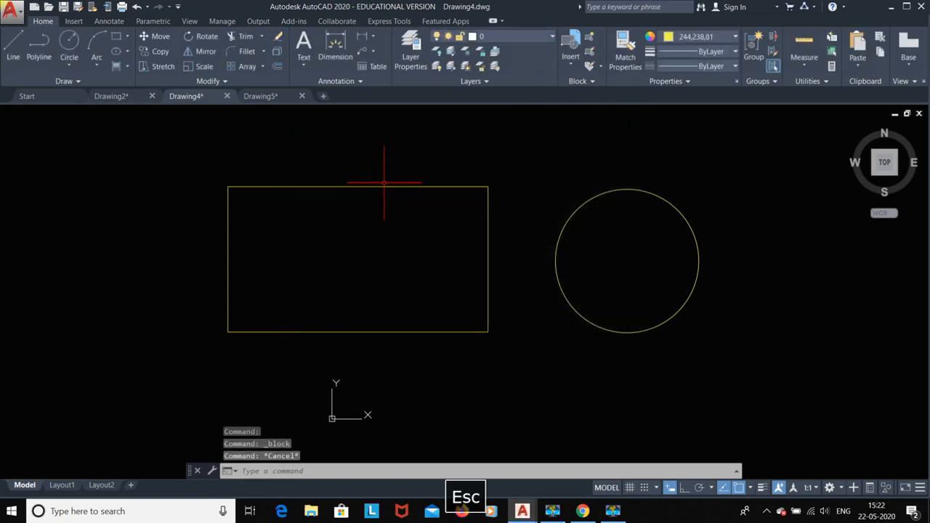
# - Define the rectangle and the circle as one block named block1, and select it to check that both belong together
pyautogui.click(383, 186)
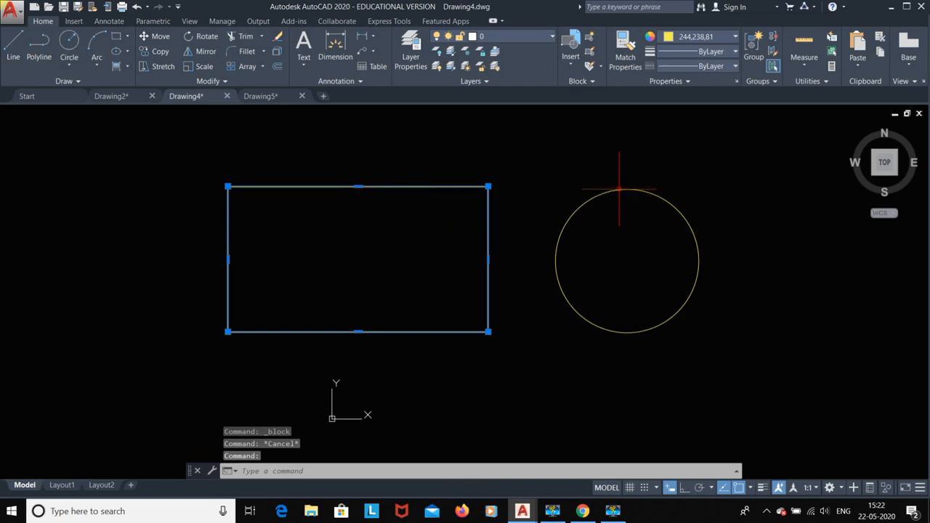
pyautogui.click(620, 189)
pyautogui.click(591, 37)
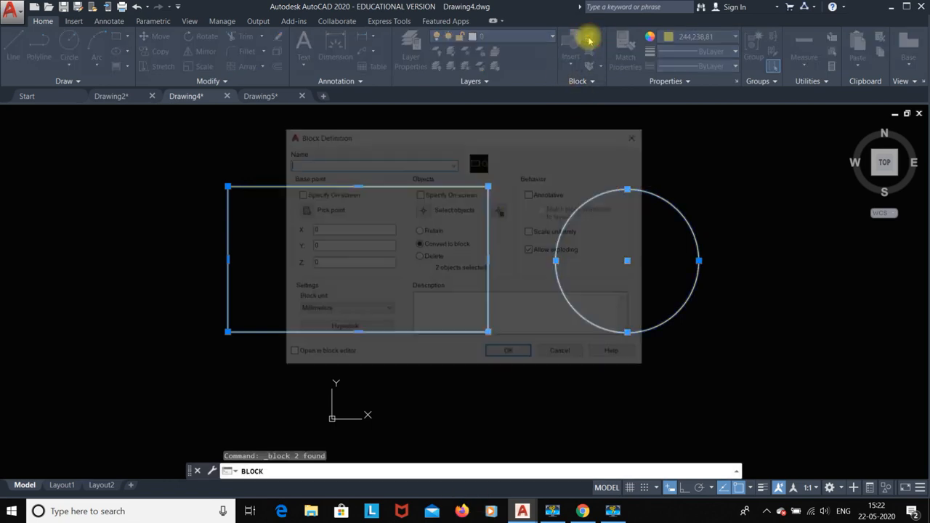
pyautogui.write('v')
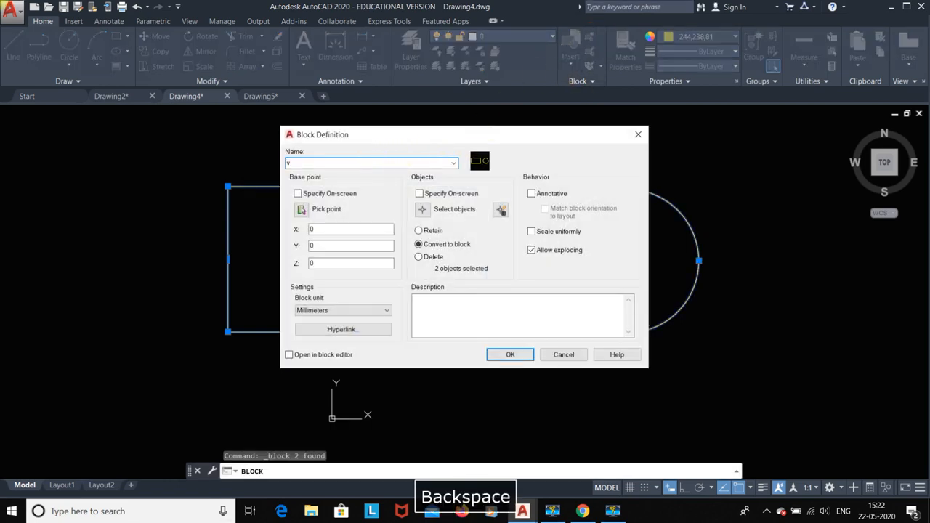
pyautogui.write('block')
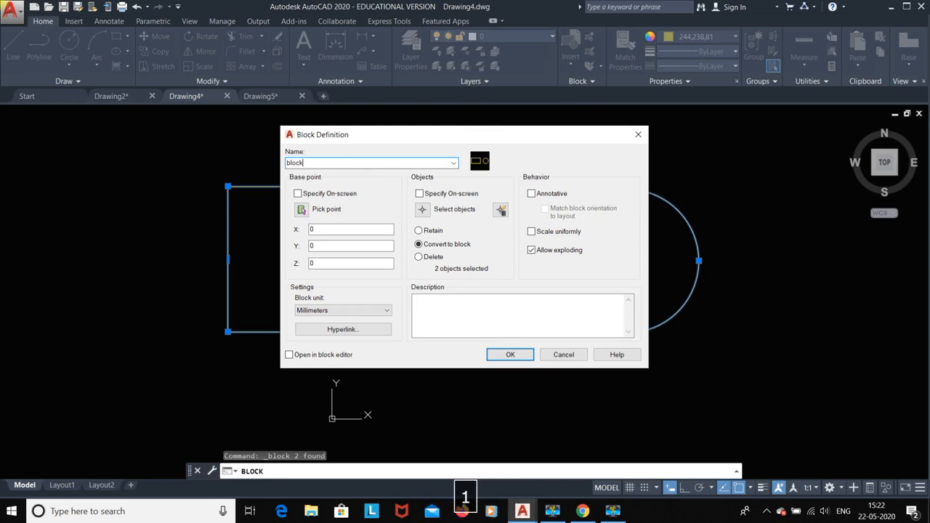
pyautogui.write('1')
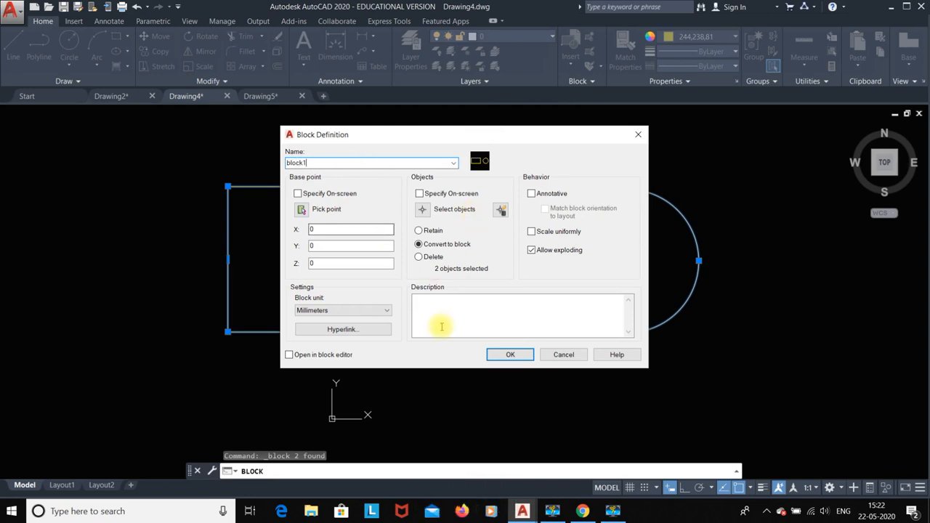
pyautogui.click(510, 354)
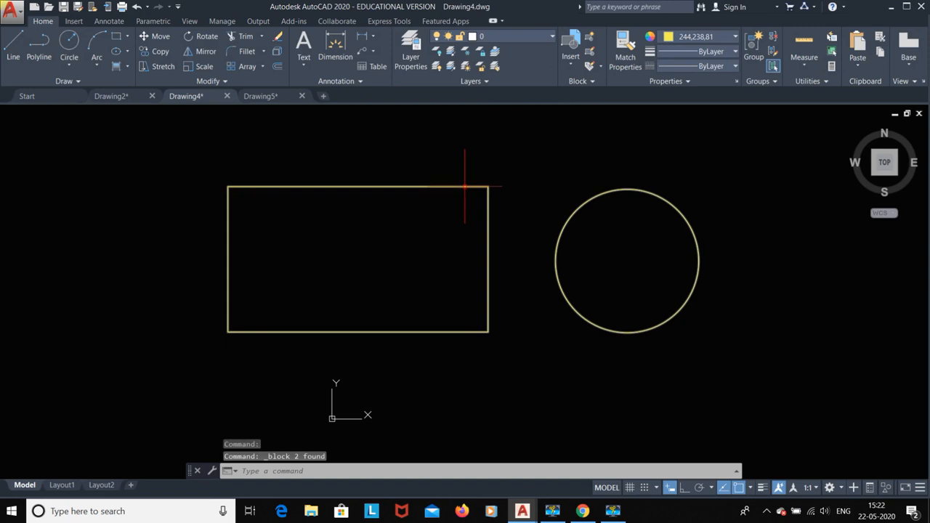
pyautogui.click(591, 197)
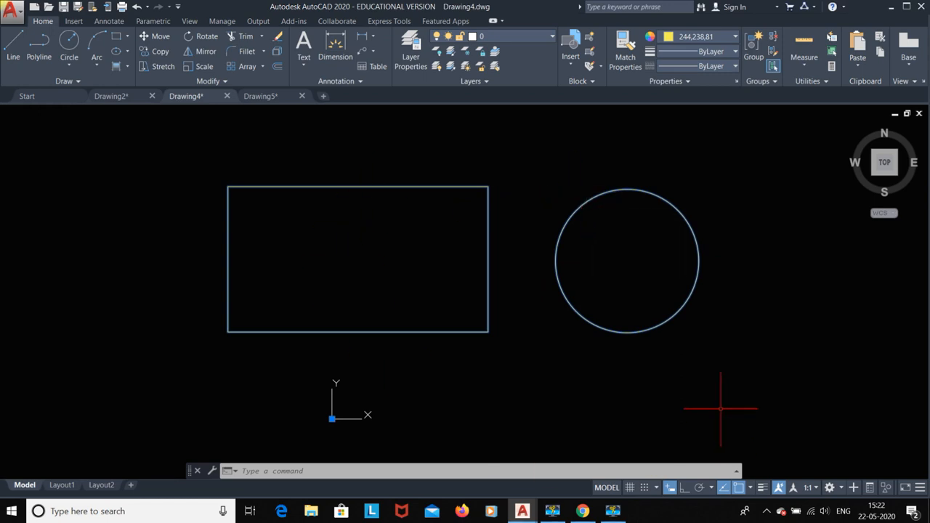
pyautogui.press('Escape')
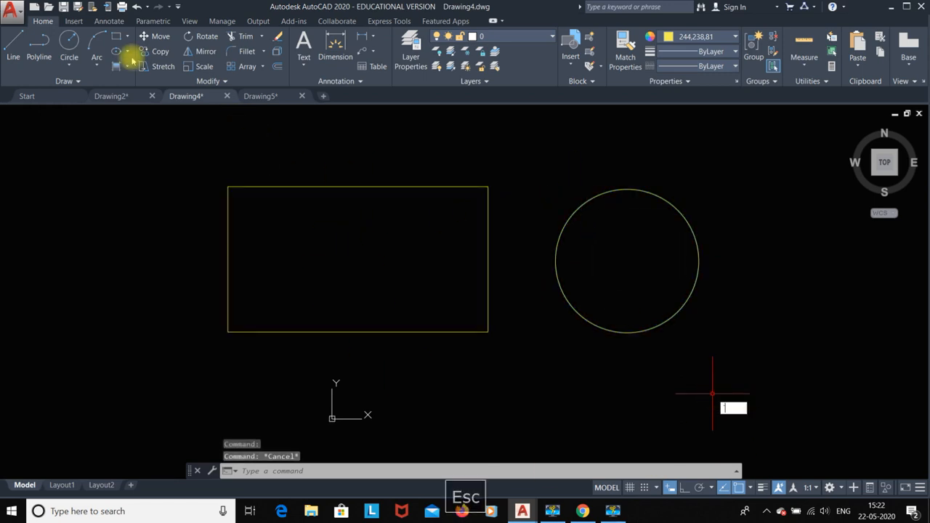
pyautogui.click(219, 82)
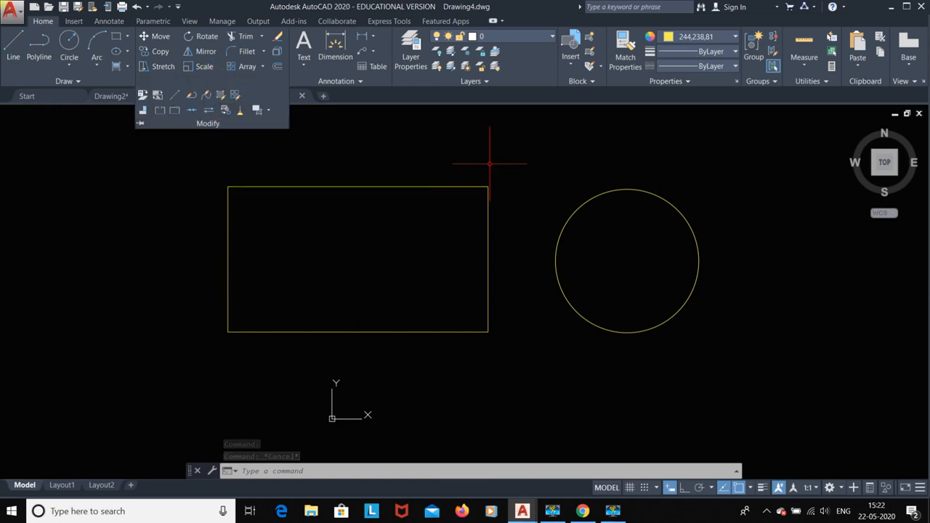
pyautogui.press('Escape')
pyautogui.write('n')
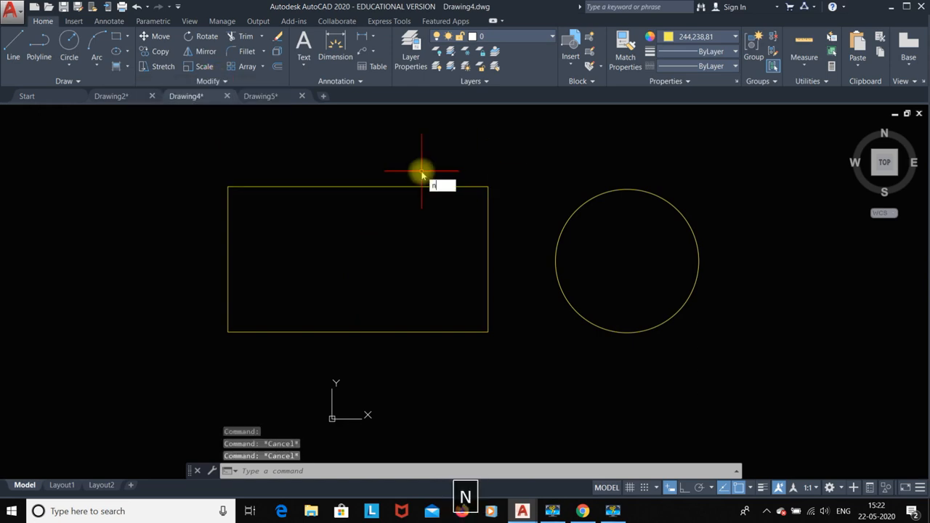
pyautogui.write('oopy')
pyautogui.press('Return')
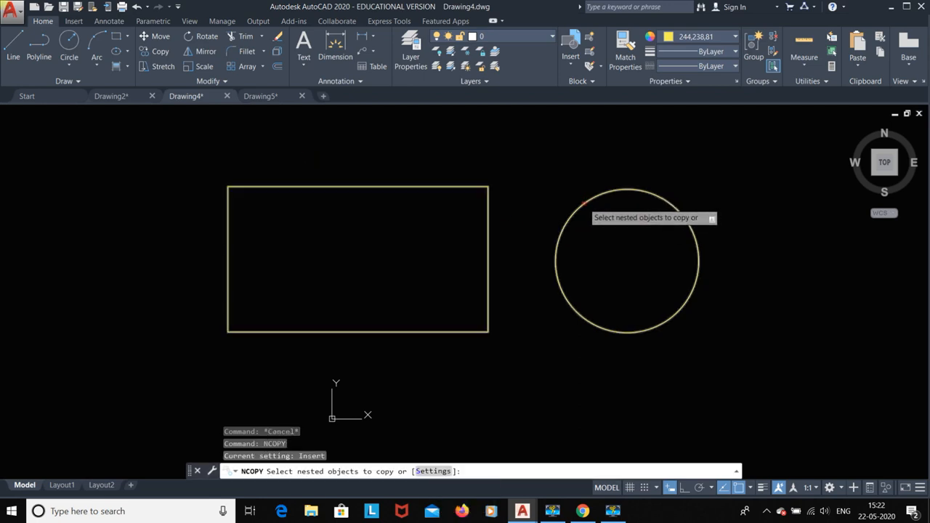
pyautogui.press('Escape')
pyautogui.press('Escape')
pyautogui.press('Escape')
pyautogui.press('Escape')
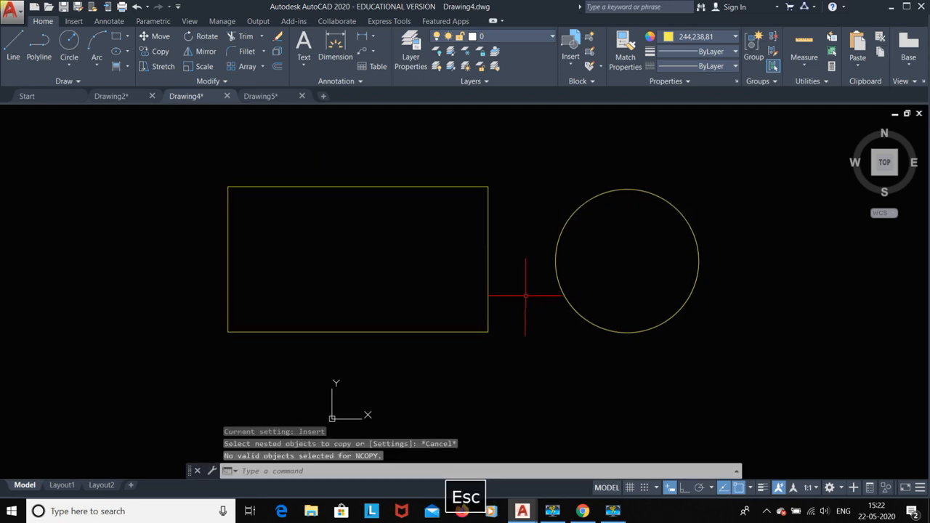
# - Copy only the circle nested in the block with NCOPY, from its centre to a point left of the rectangle
pyautogui.write('ncopy')
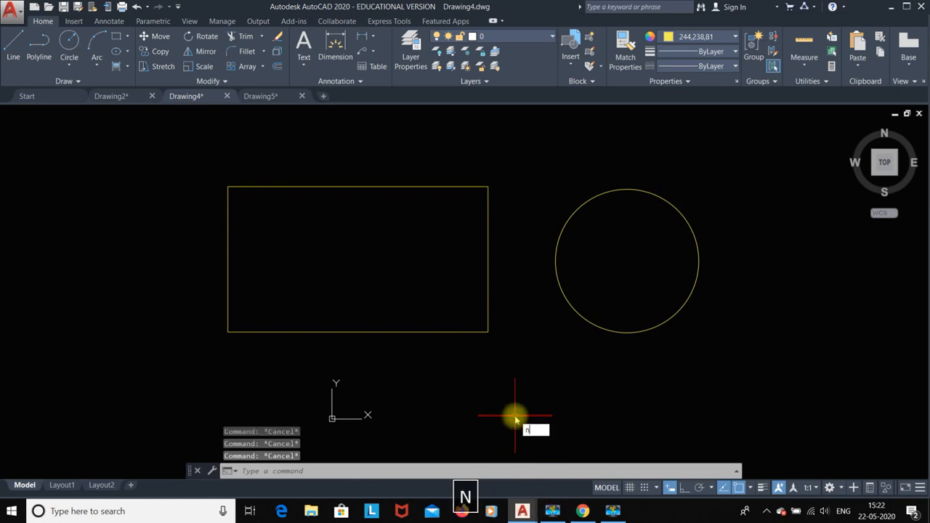
pyautogui.press('Return')
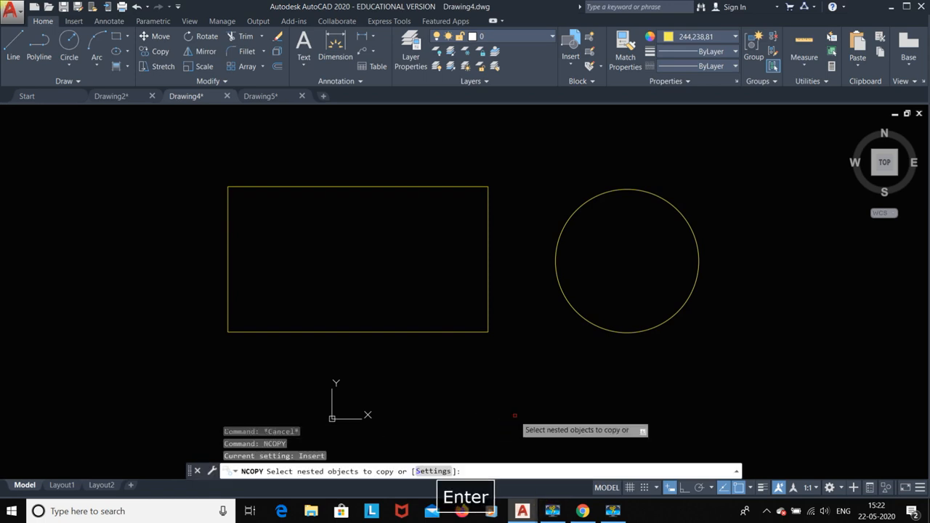
pyautogui.click(566, 309)
pyautogui.press('Return')
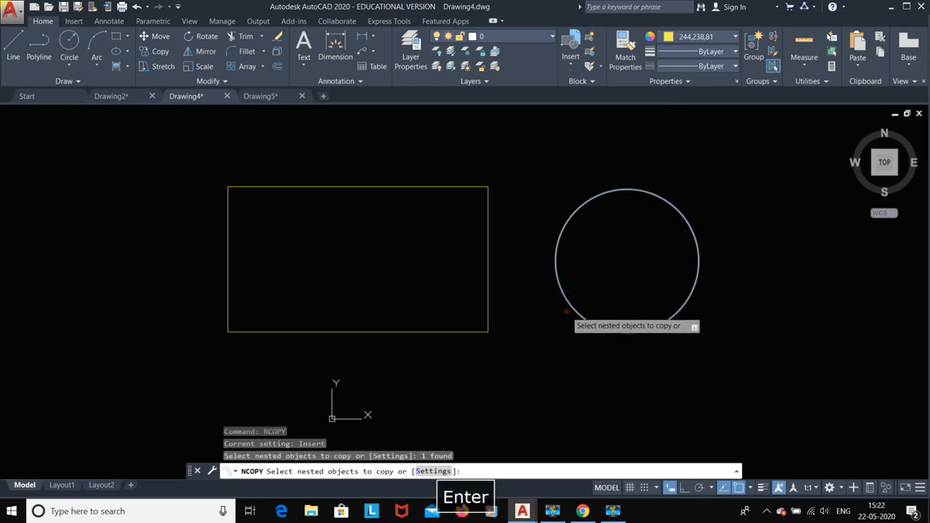
pyautogui.click(627, 260)
pyautogui.click(105, 332)
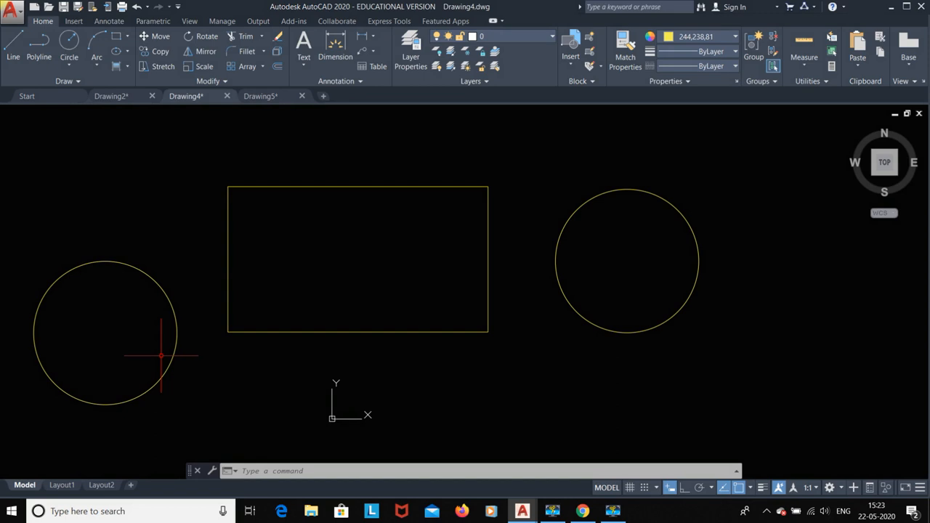
# - Erase everything in the drawing, both the block and the copied circle
pyautogui.click(210, 81)
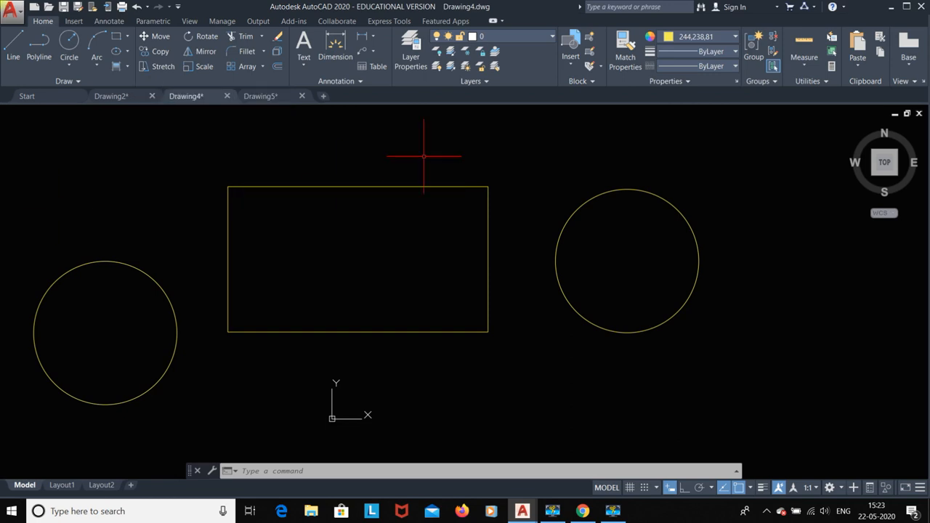
pyautogui.click(233, 80)
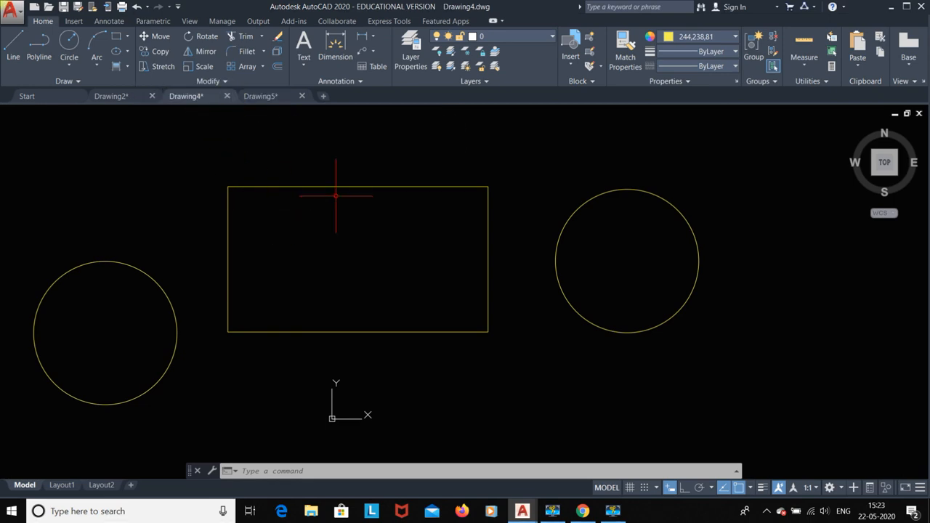
pyautogui.hotkey('ctrl', 'a')
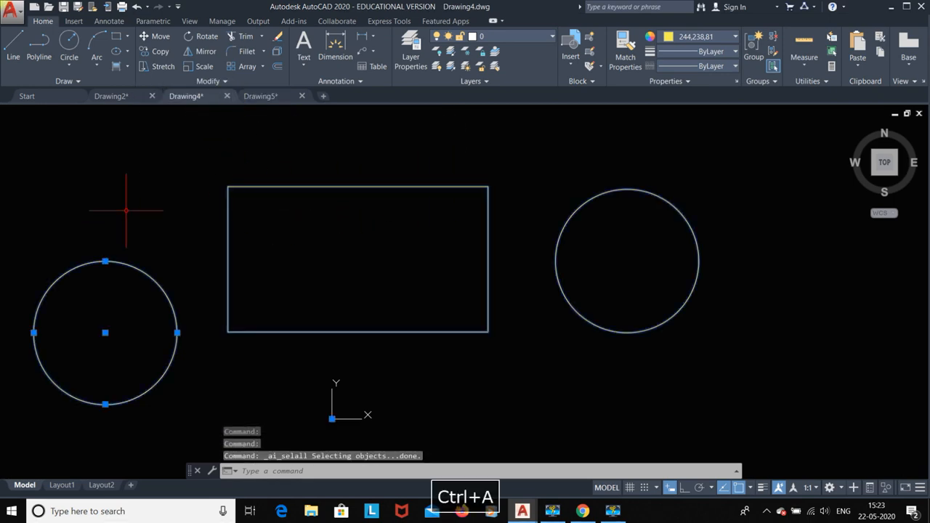
pyautogui.press('Delete')
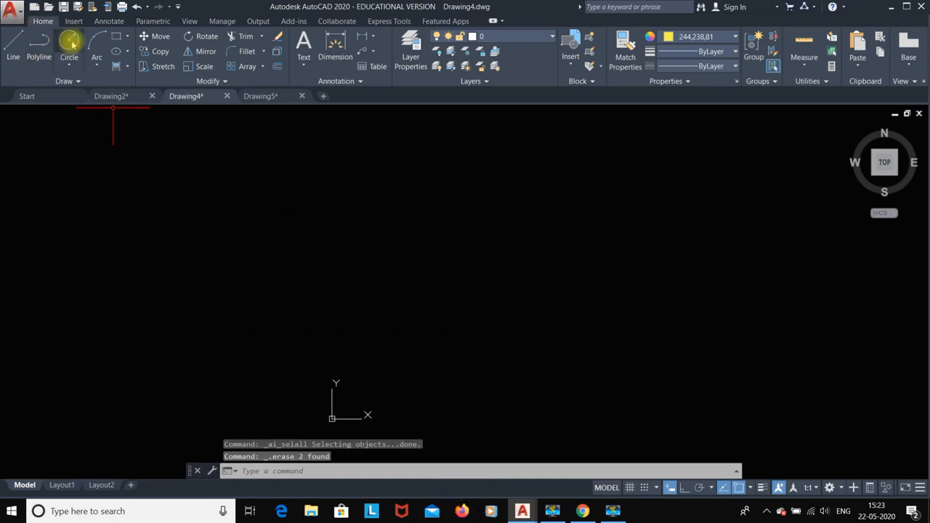
# - Draw a new rectangle in the upper middle of the empty drawing
pyautogui.click(116, 36)
pyautogui.click(219, 142)
pyautogui.click(489, 299)
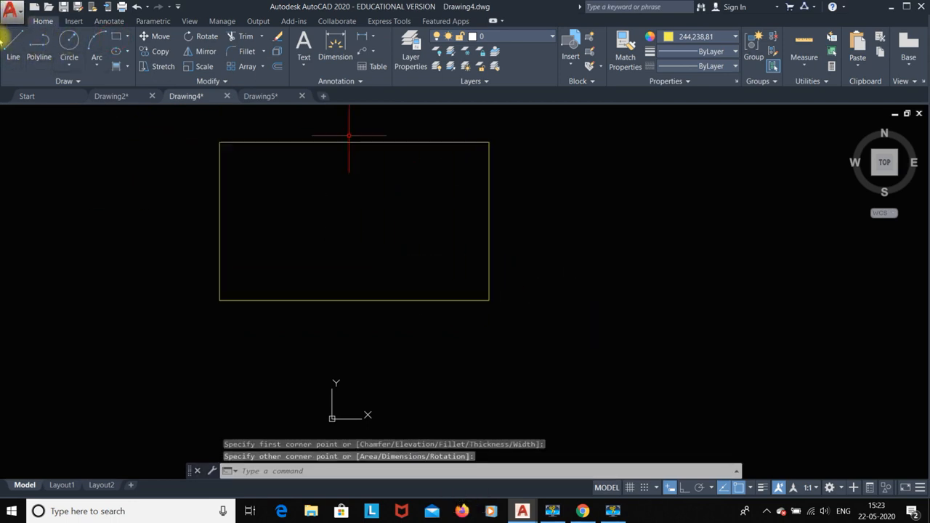
# - Draw two connected lines directly over the rectangle's top and right edges, from corner to corner
pyautogui.click(13, 45)
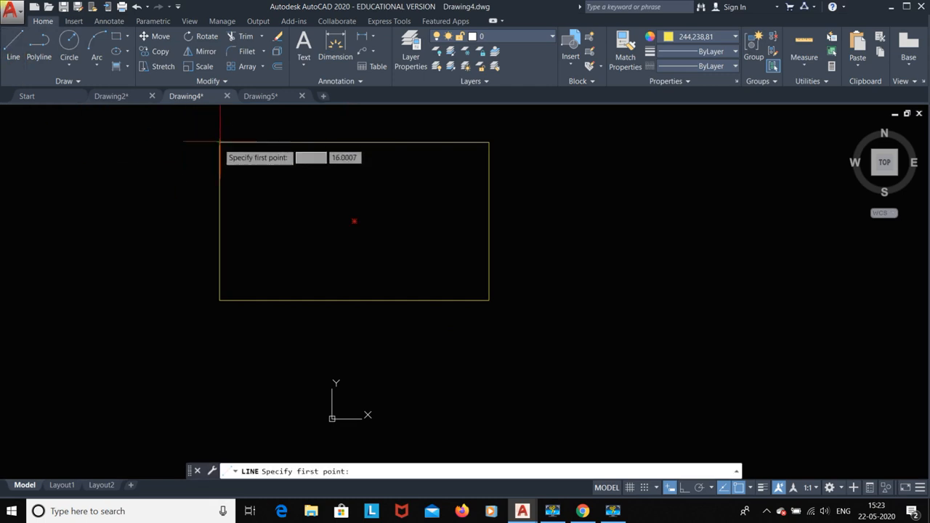
pyautogui.click(220, 142)
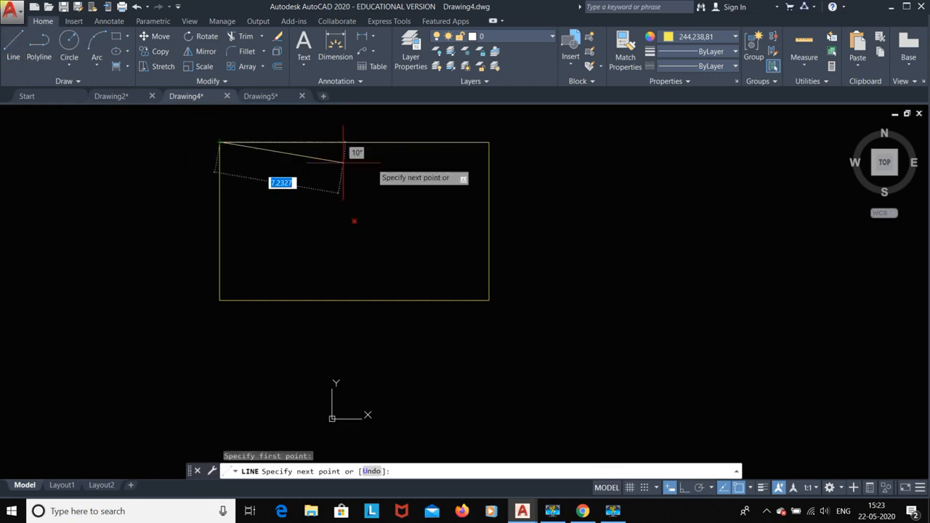
pyautogui.click(489, 141)
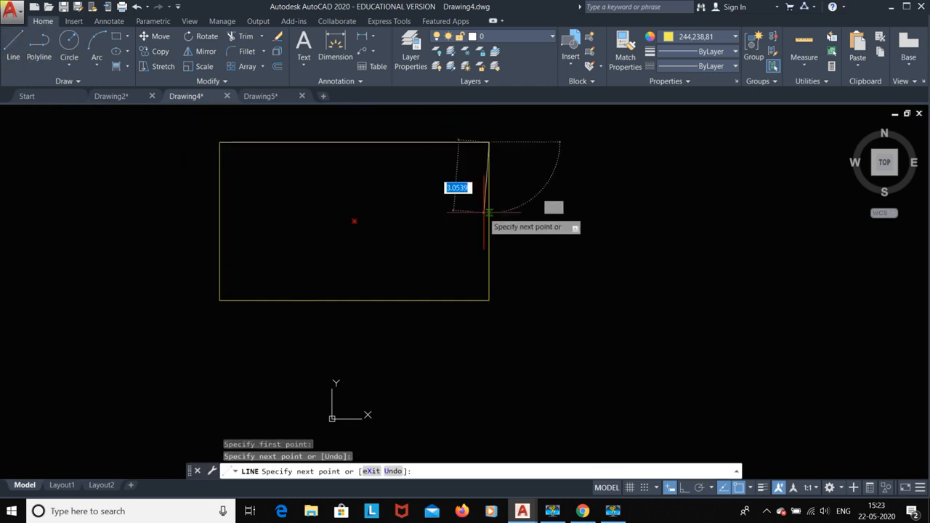
pyautogui.click(489, 300)
pyautogui.press('Escape')
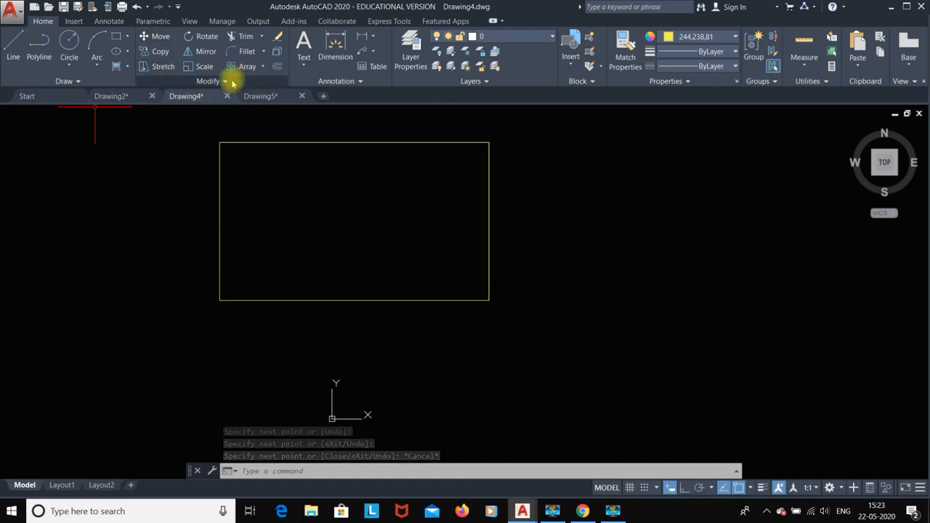
# - Remove the overlapping lines from the rectangle with Delete Duplicate Objects, keeping the default comparison settings and options
pyautogui.click(529, 127)
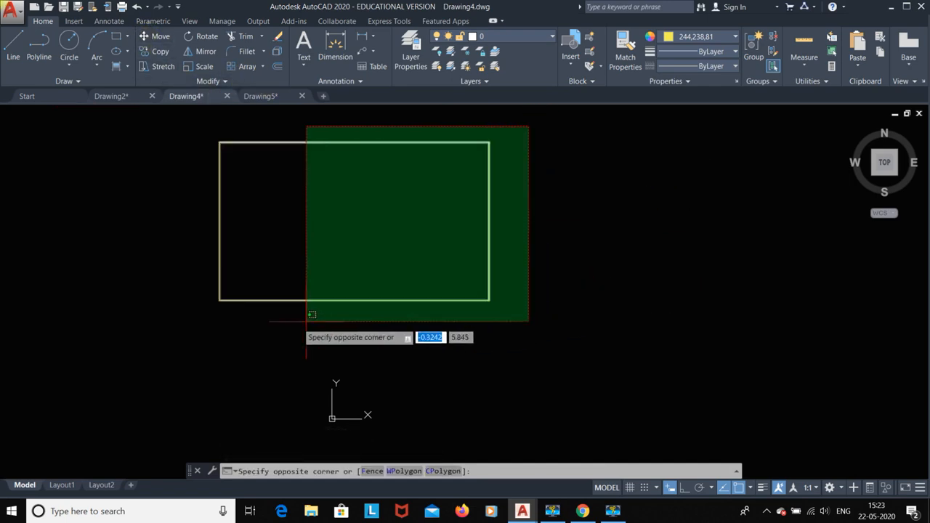
pyautogui.click(185, 327)
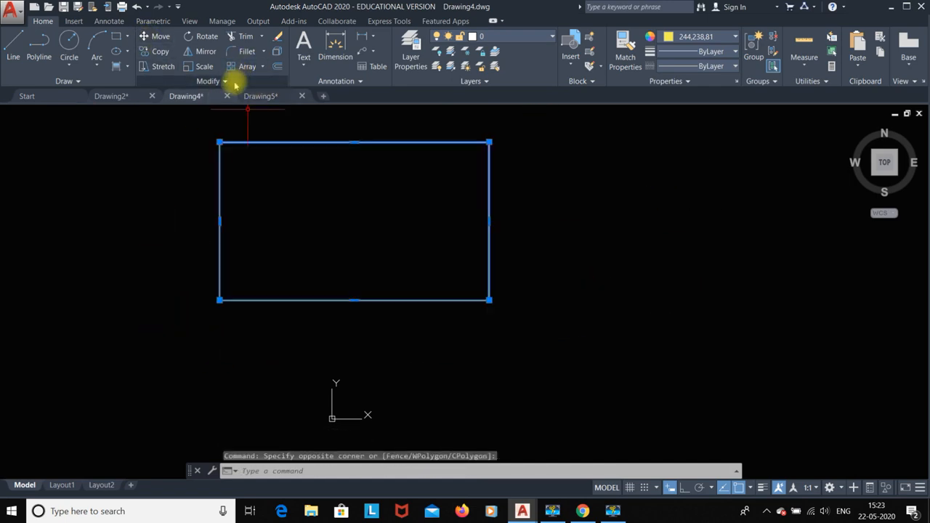
pyautogui.click(234, 83)
pyautogui.click(240, 112)
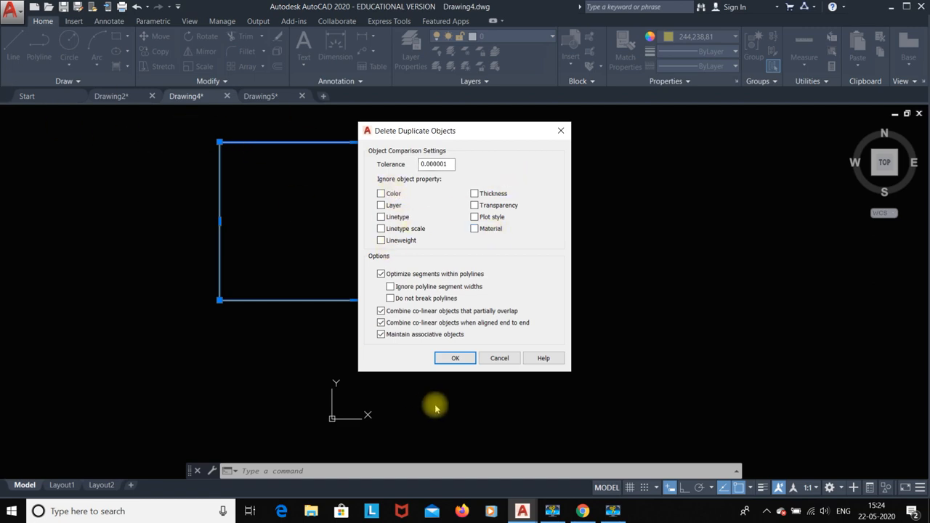
pyautogui.click(457, 358)
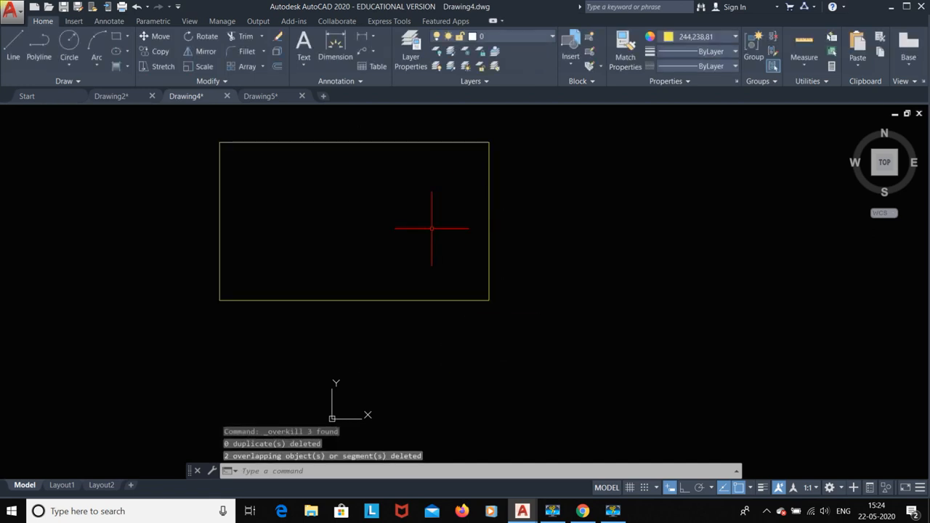
# - Move the rectangle by its upper-left corner to a free spot further down and to the right
pyautogui.click(452, 218)
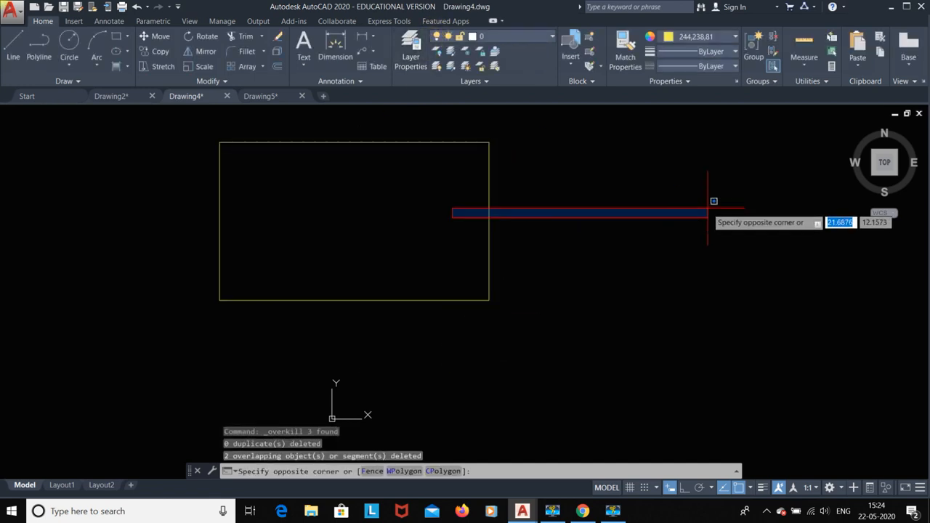
pyautogui.press('Escape')
pyautogui.click(156, 35)
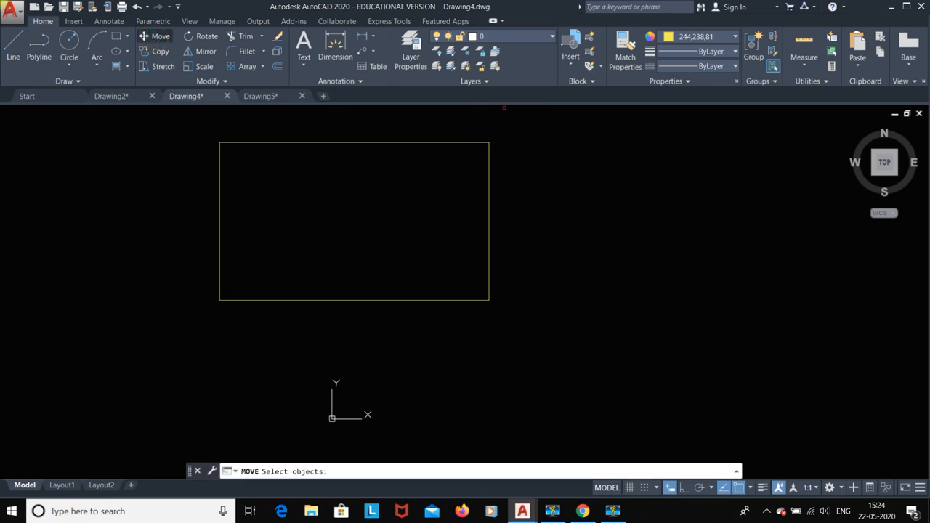
pyautogui.click(304, 142)
pyautogui.press('Return')
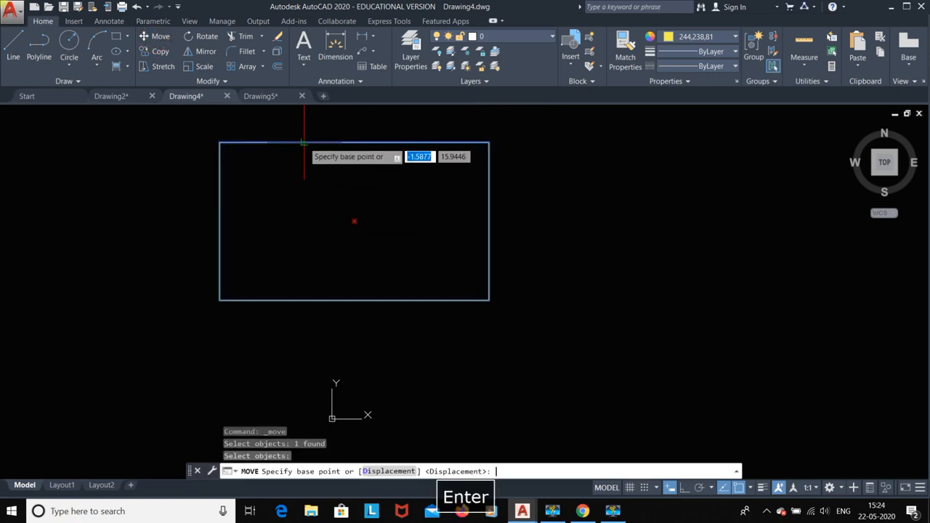
pyautogui.click(219, 142)
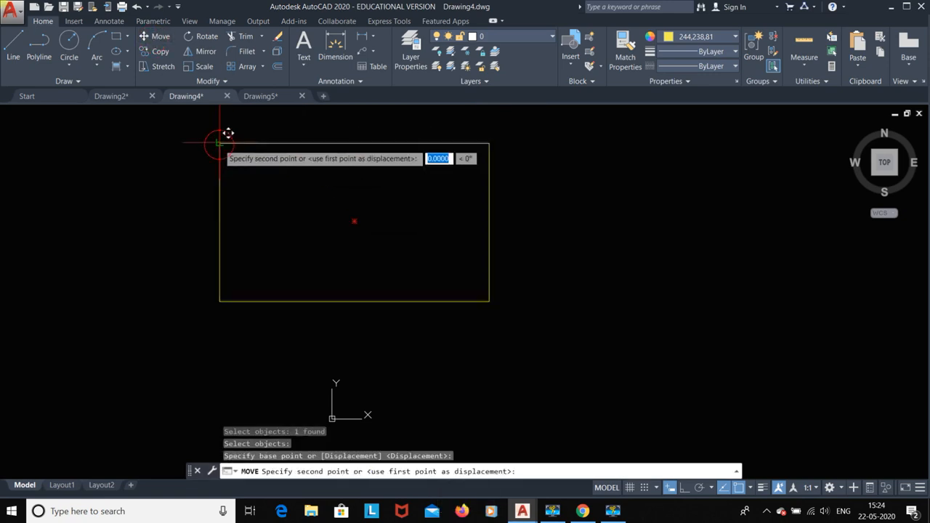
pyautogui.click(452, 269)
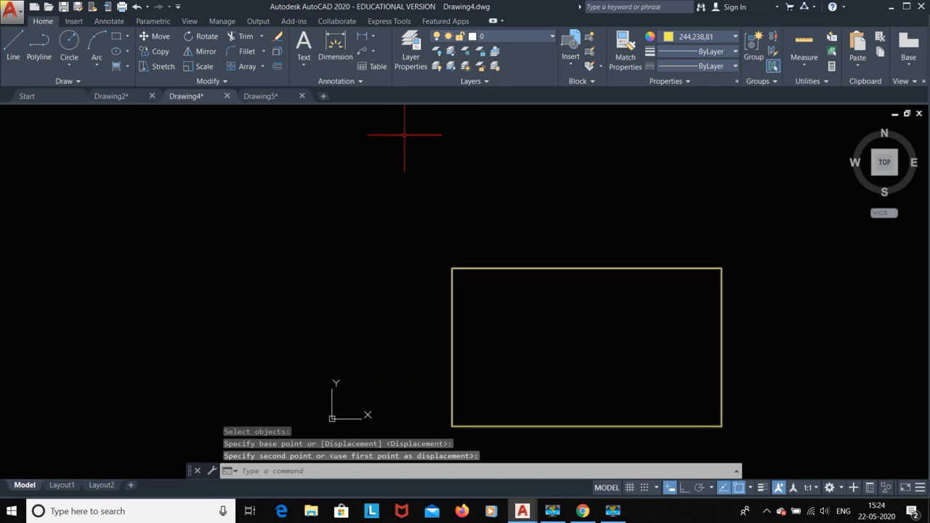
pyautogui.press('Escape')
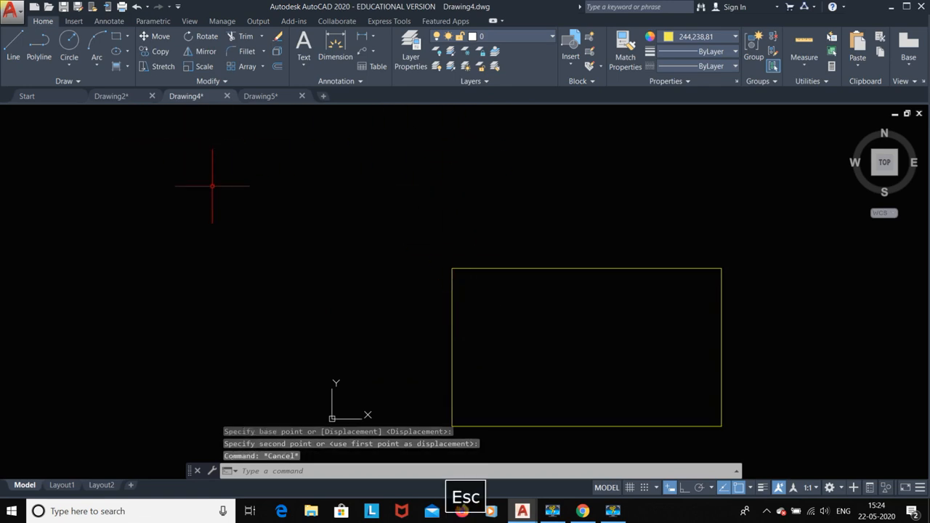
pyautogui.click(223, 82)
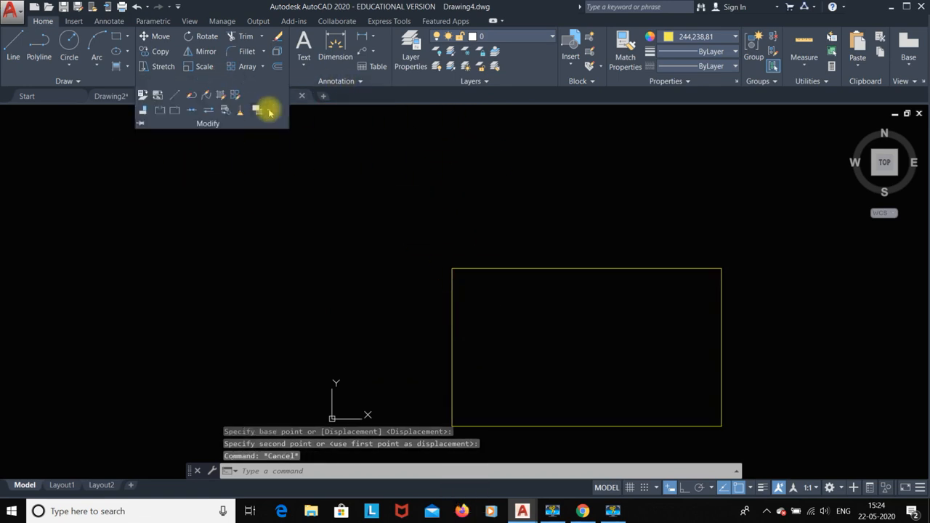
pyautogui.click(269, 111)
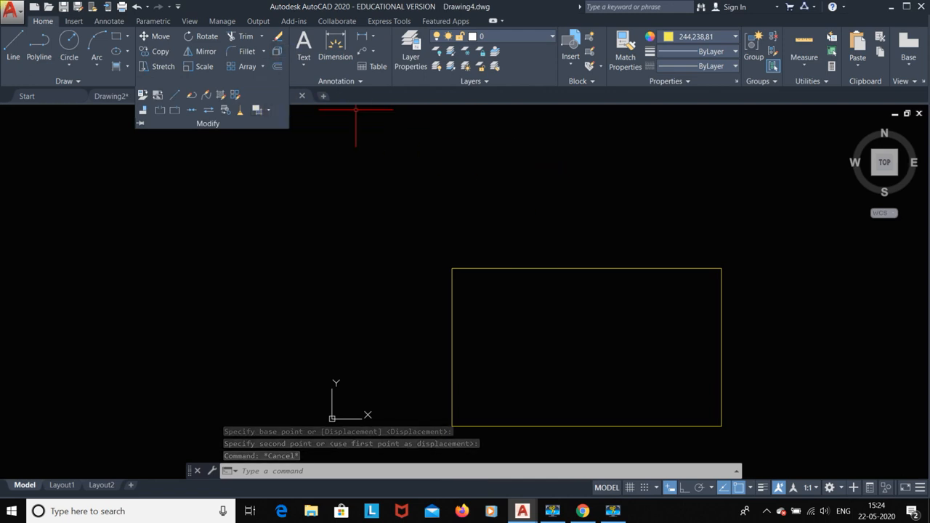
pyautogui.press('Escape')
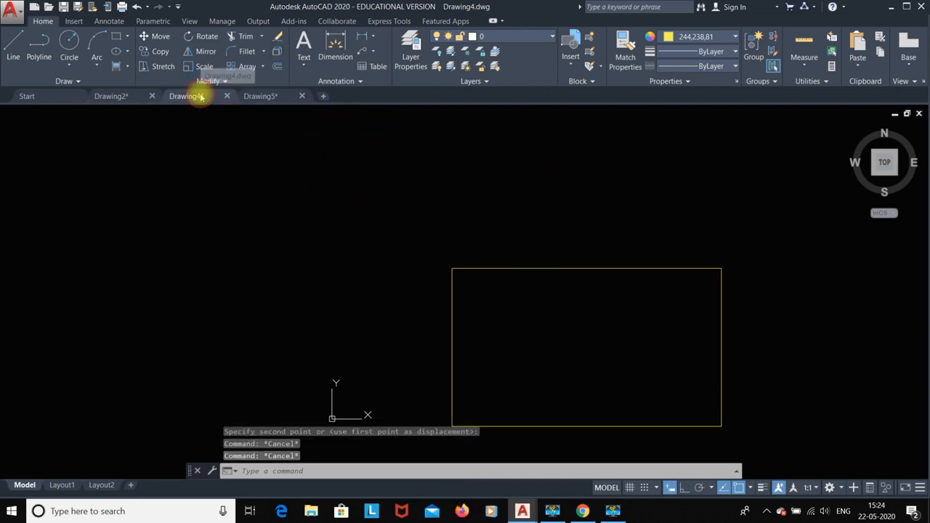
# - Switch to Drawing2 and examine the Hatch command's draw order options, keeping Send Behind Boundary and creating no hatch
pyautogui.click(117, 95)
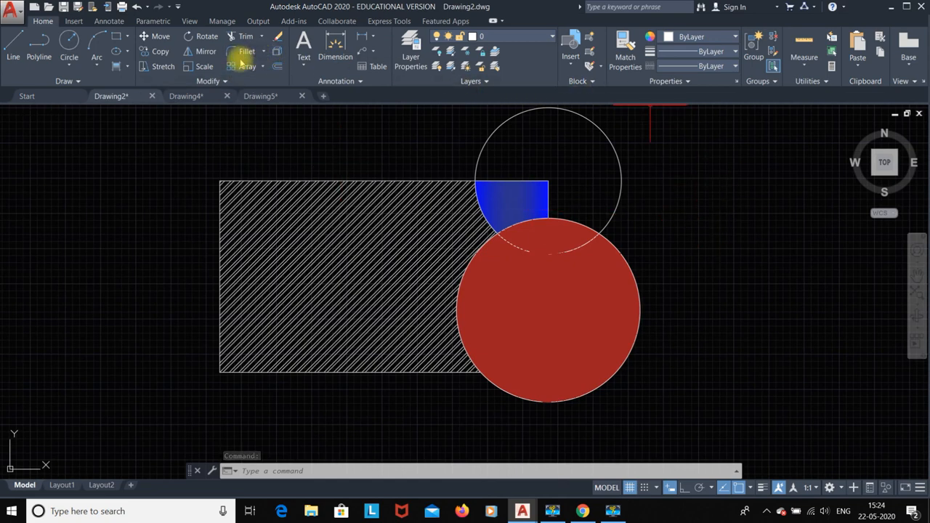
pyautogui.click(128, 67)
pyautogui.click(138, 87)
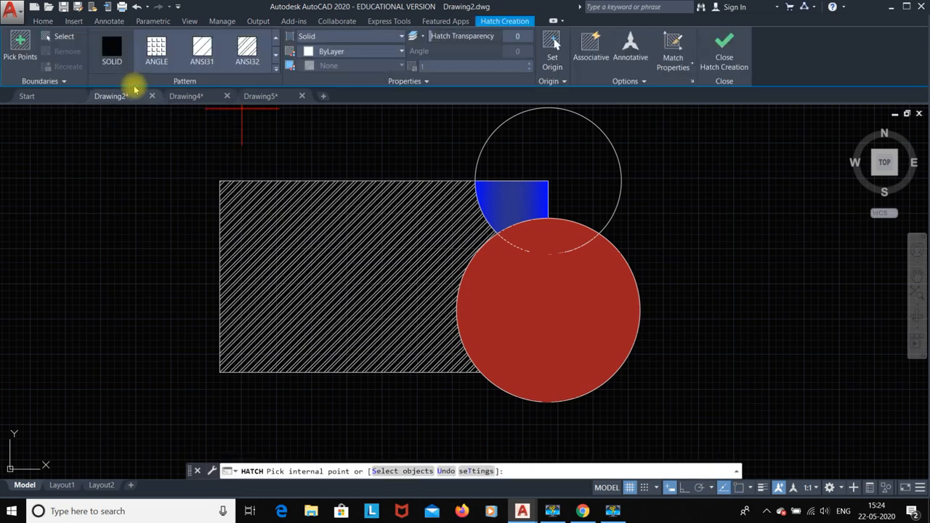
pyautogui.click(625, 81)
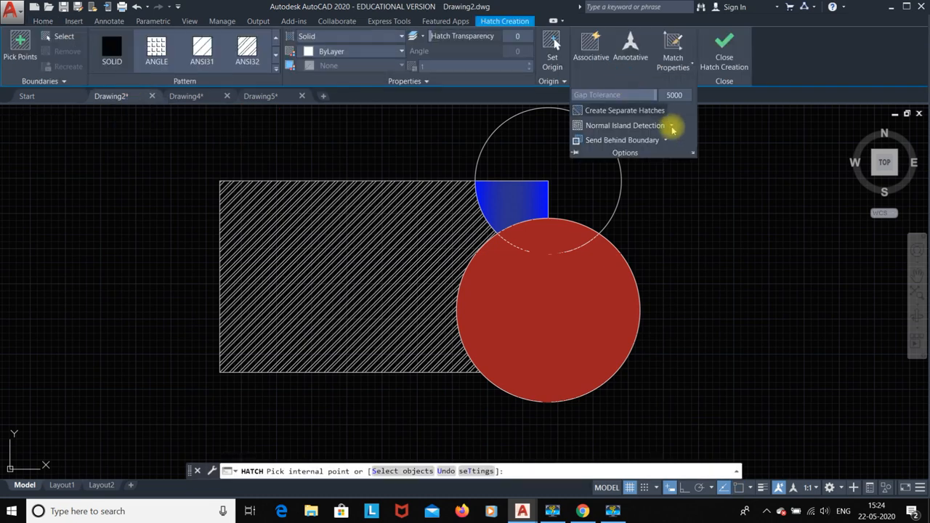
pyautogui.click(667, 141)
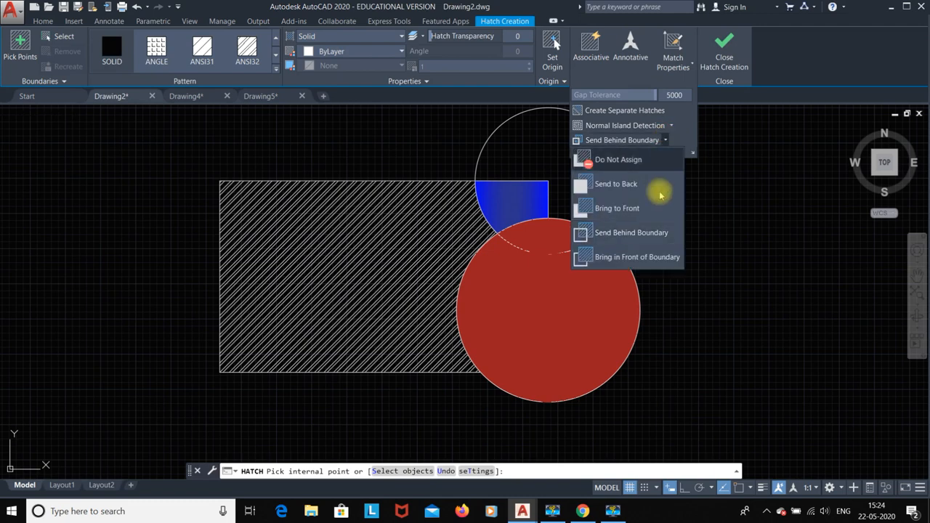
pyautogui.click(631, 233)
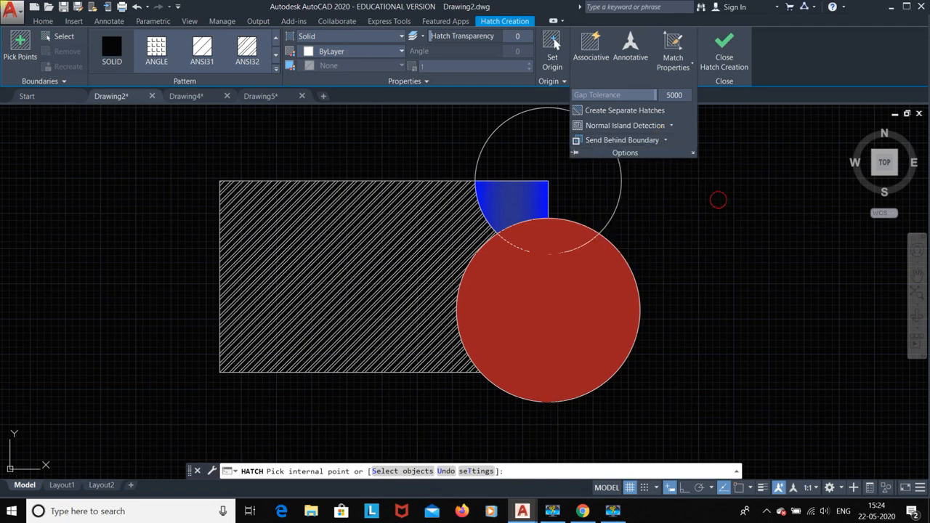
pyautogui.press('Escape')
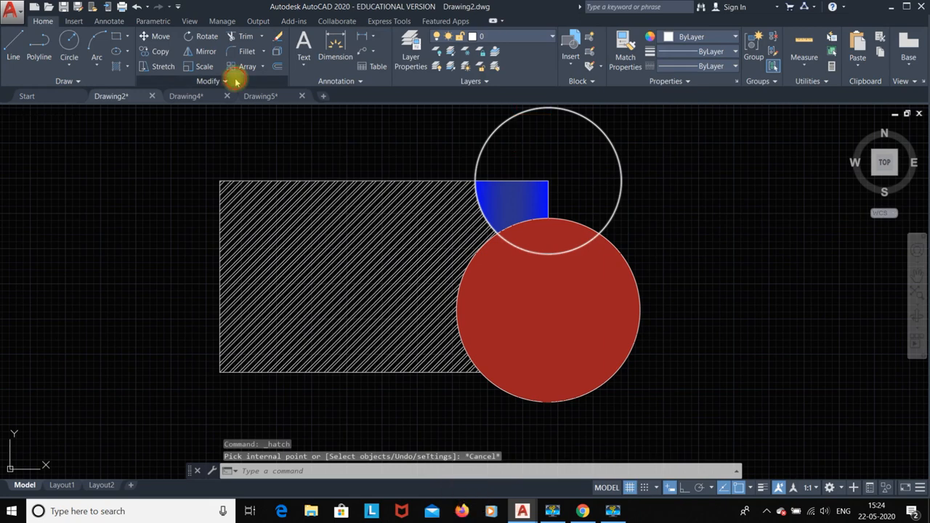
# - Bring the rectangle's diagonal line hatch to the front of all other objects
pyautogui.click(234, 79)
pyautogui.click(268, 111)
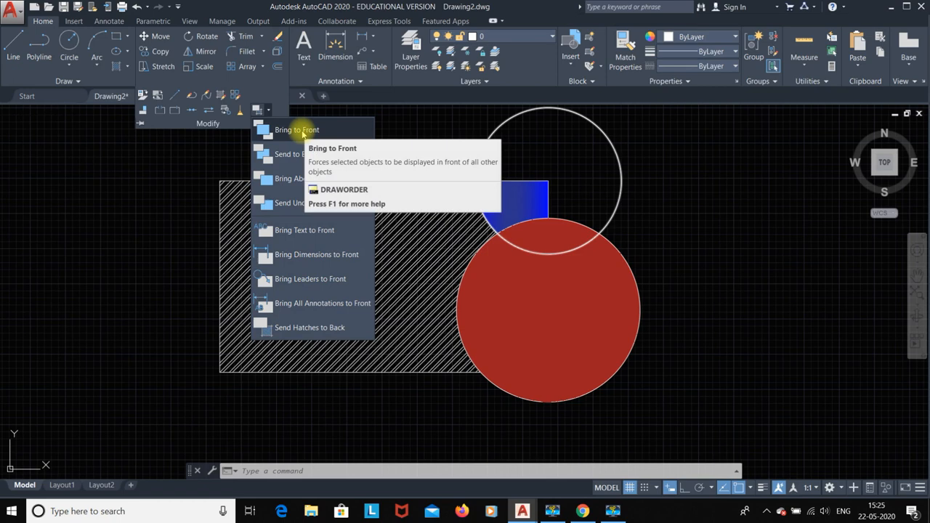
pyautogui.click(305, 133)
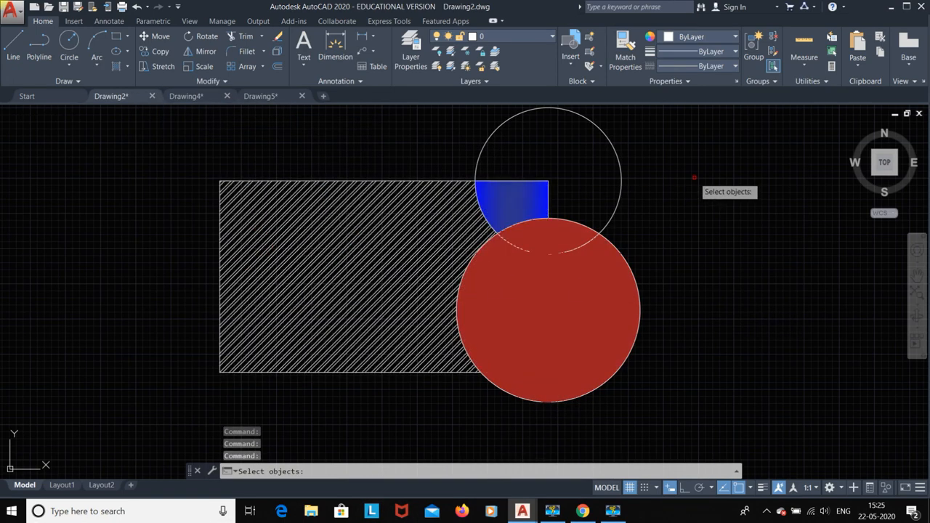
pyautogui.click(347, 287)
pyautogui.press('Return')
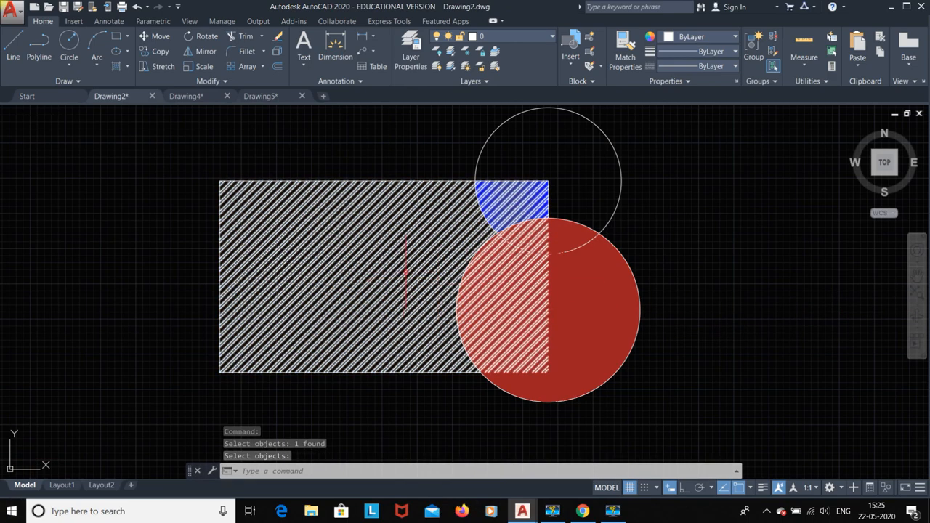
# - Examine the other draw order options, including Send Hatches to Back, without applying any
pyautogui.click(211, 81)
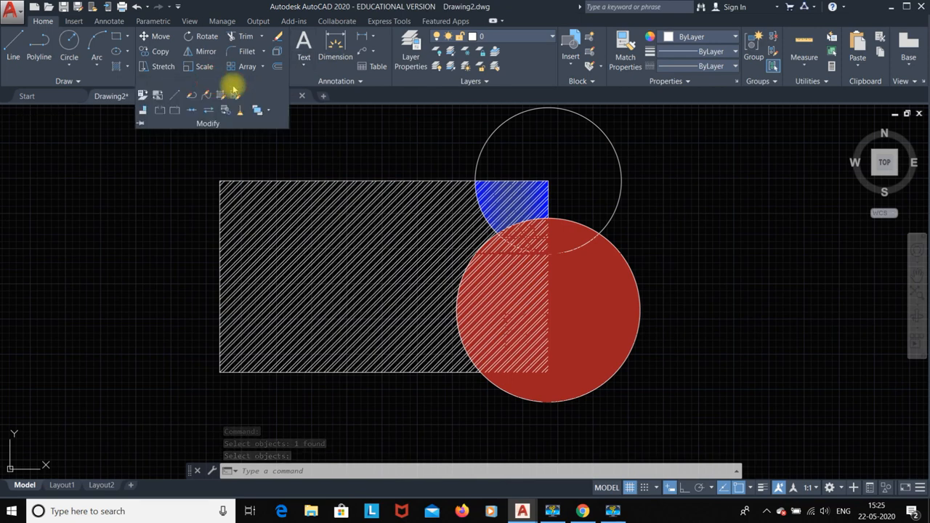
pyautogui.click(266, 109)
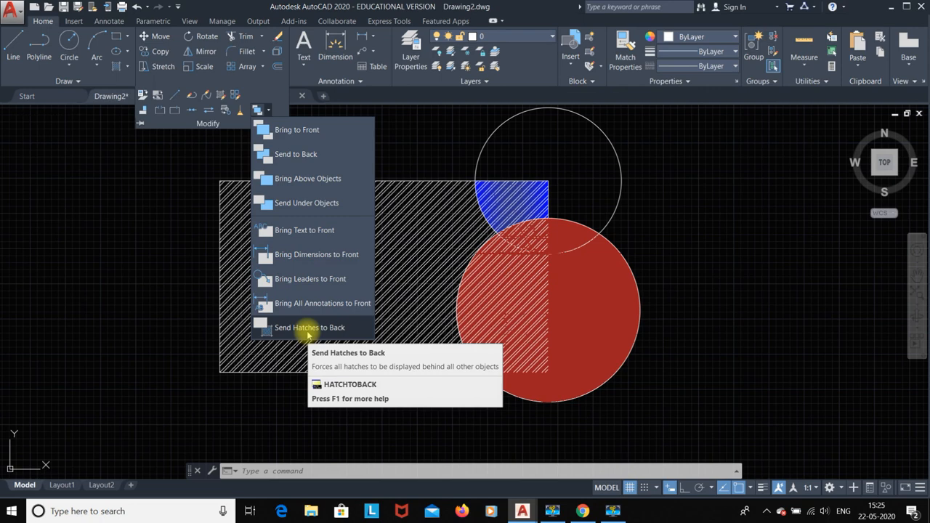
pyautogui.press('Escape')
pyautogui.press('Escape')
pyautogui.press('Escape')
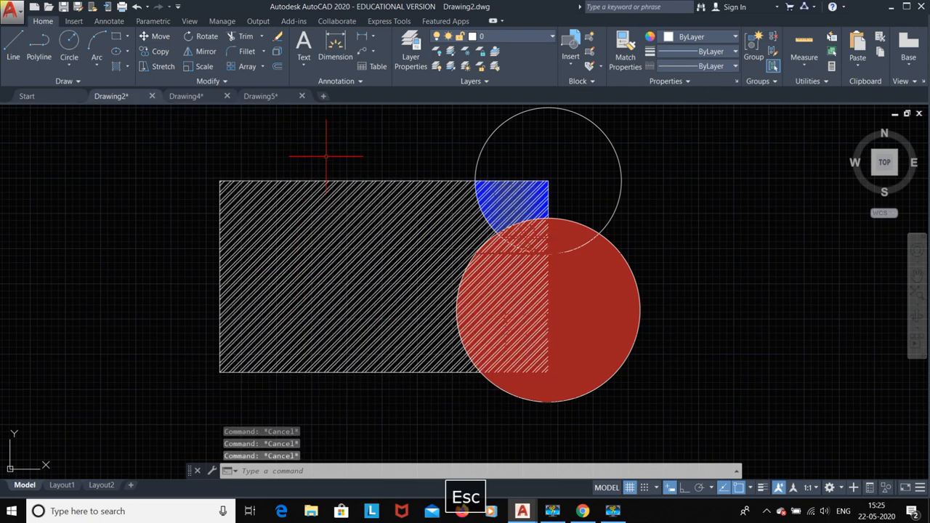